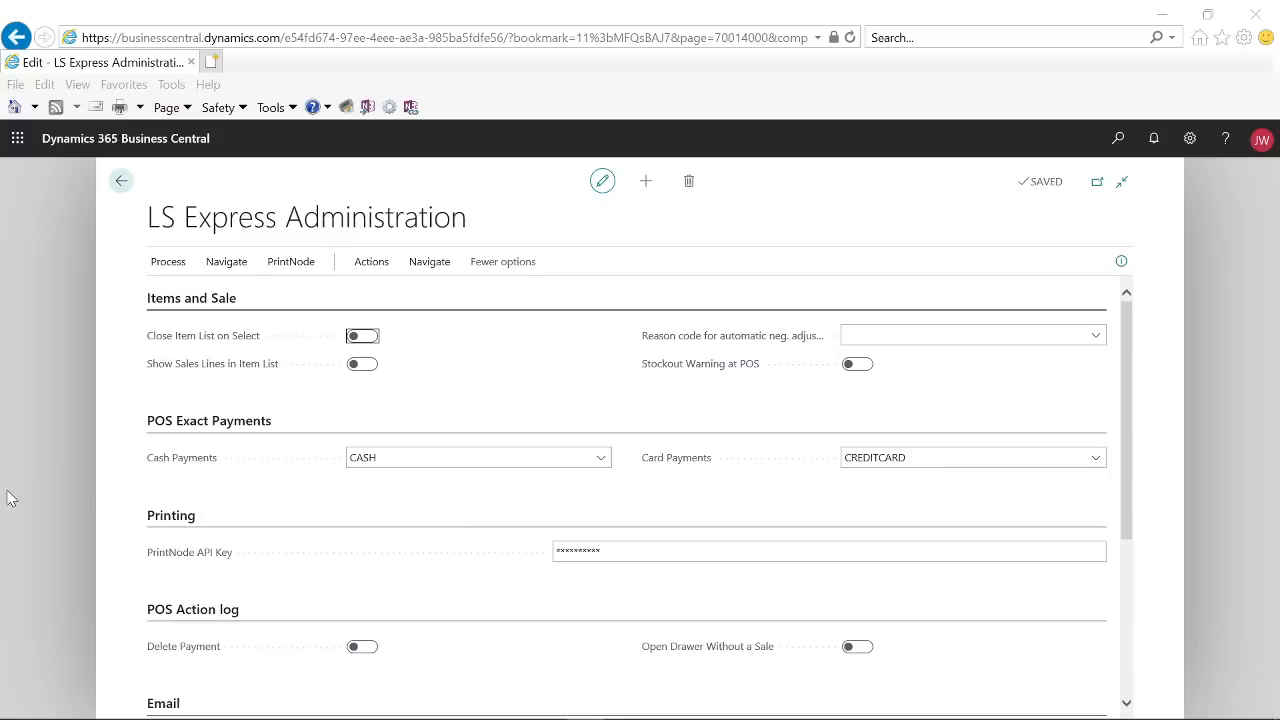
- Open the LS Express Administration page from the role center and go to its PrintNode API Key field
{"action": "left_click", "coordinate": [121, 181]}
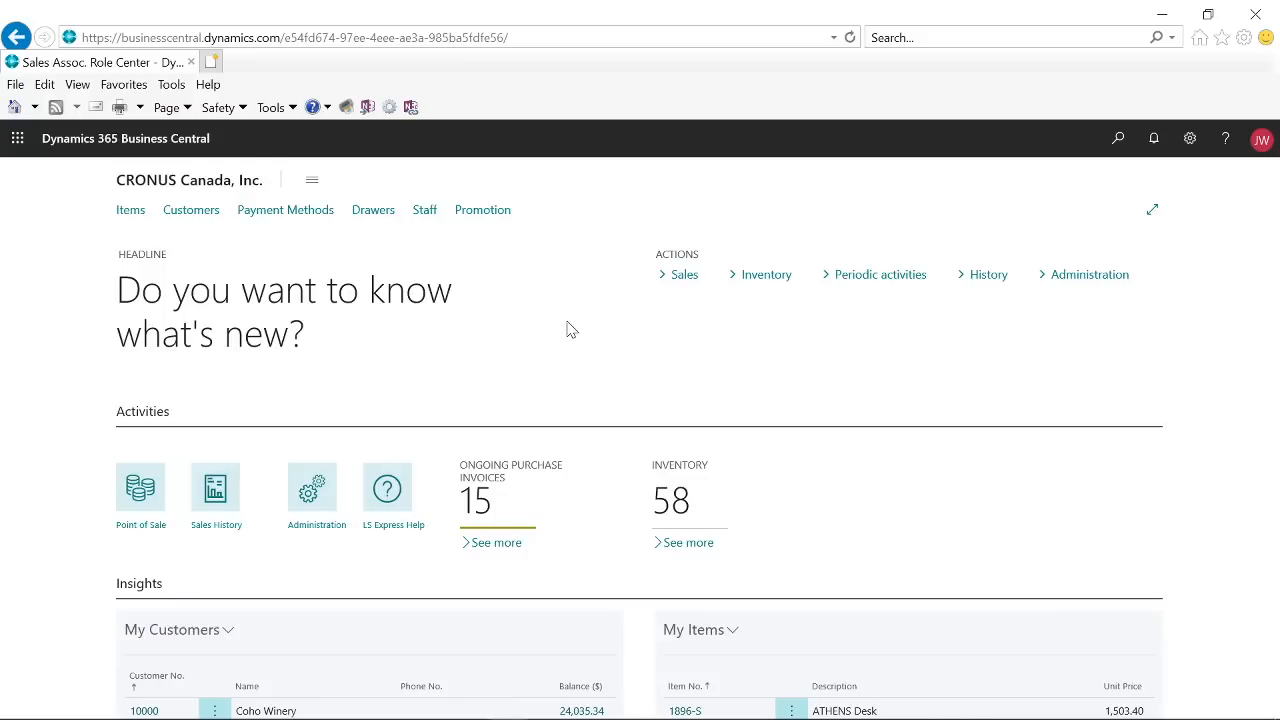
{"action": "left_click", "coordinate": [308, 527]}
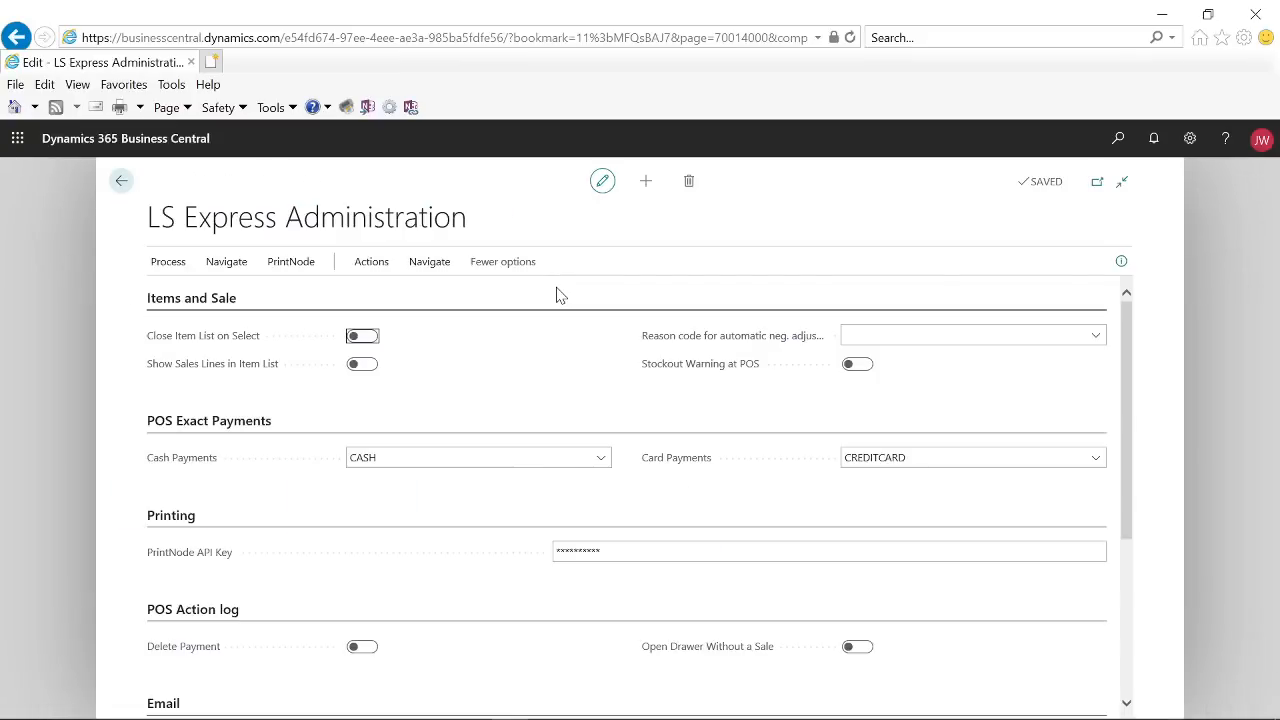
{"action": "left_click", "coordinate": [660, 550]}
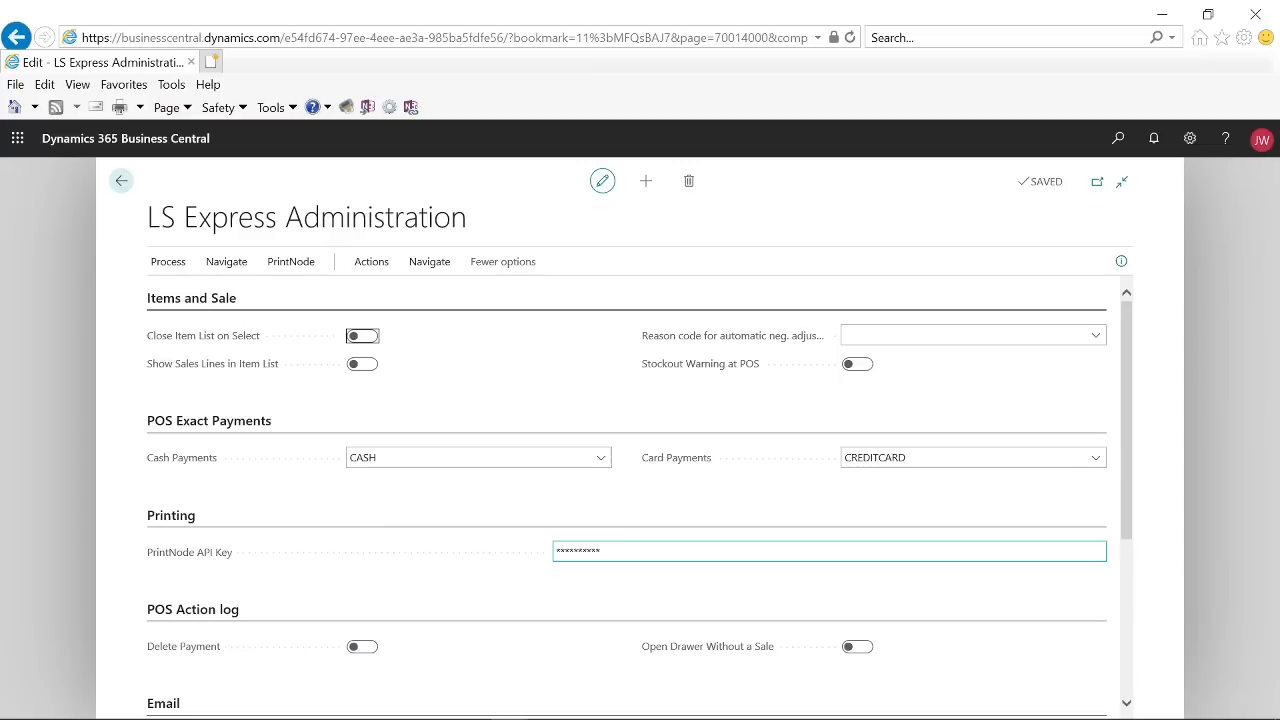
{"action": "left_click", "coordinate": [548, 577]}
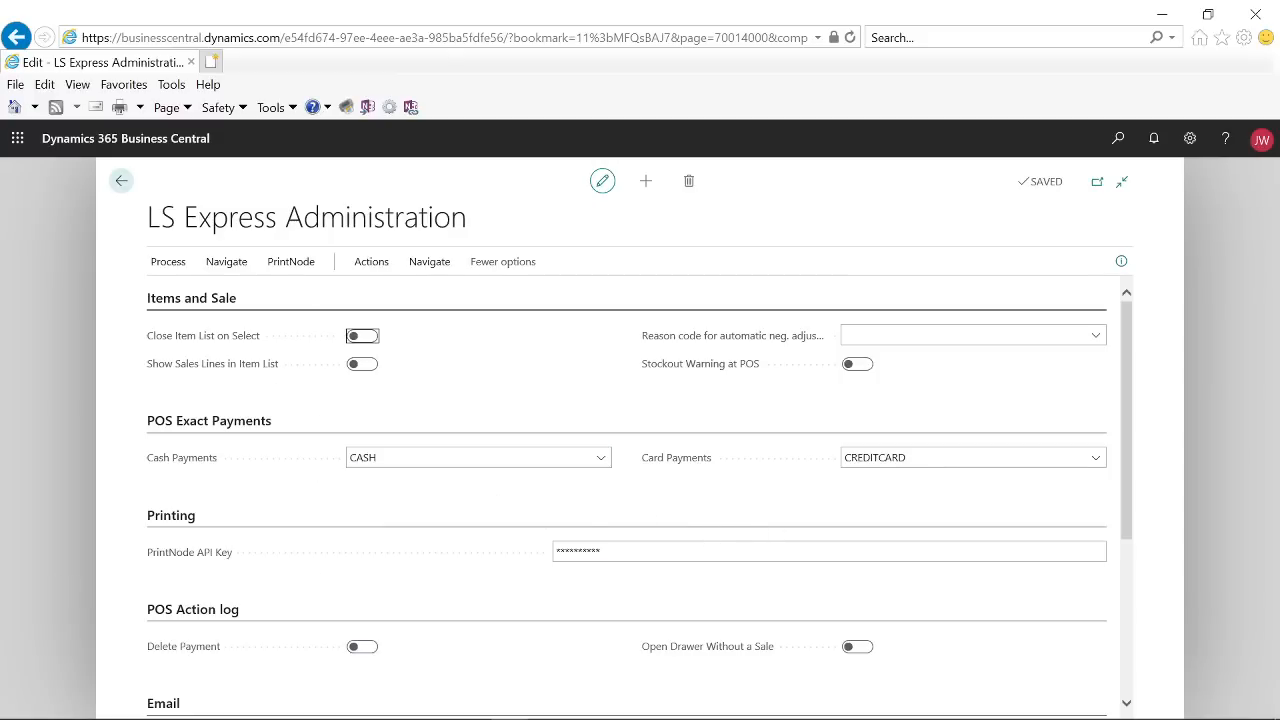
{"action": "left_click", "coordinate": [713, 548]}
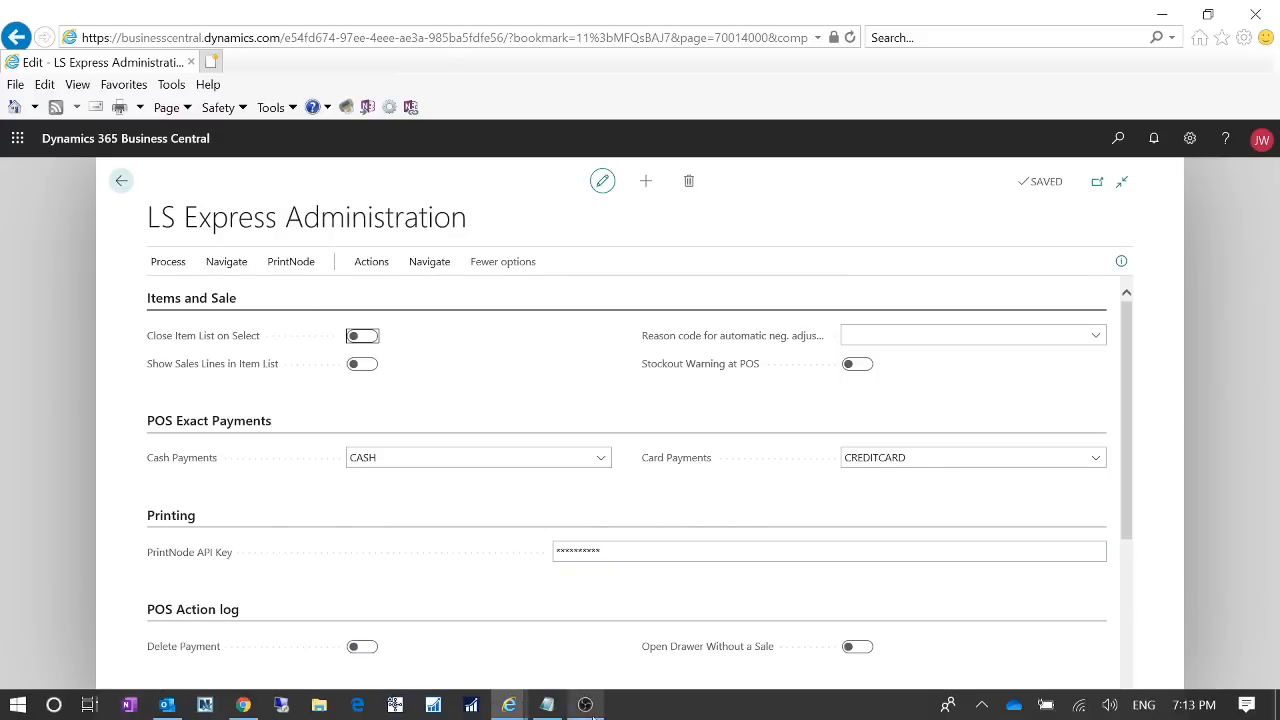
- Switch to the PrintNode website in the other browser window and look over its home page, including the download link
{"action": "key", "text": "super"}
{"action": "mouse_move", "coordinate": [508, 708]}
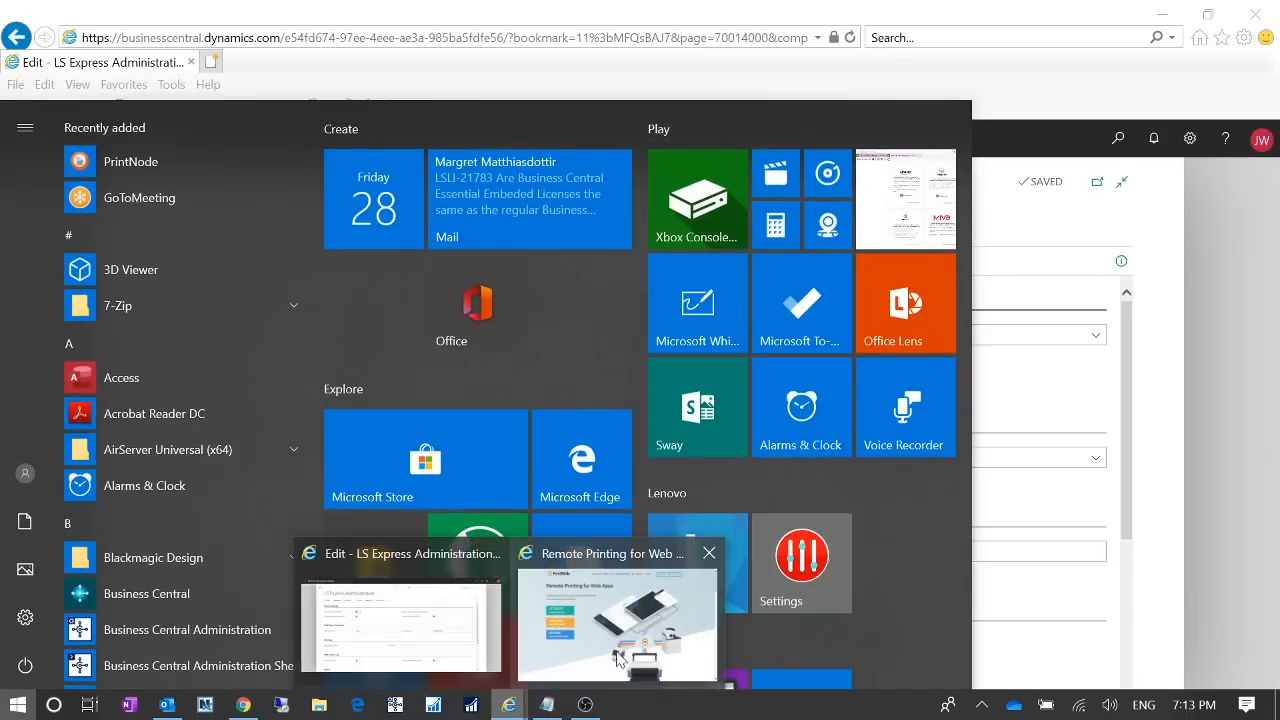
{"action": "left_click", "coordinate": [620, 600]}
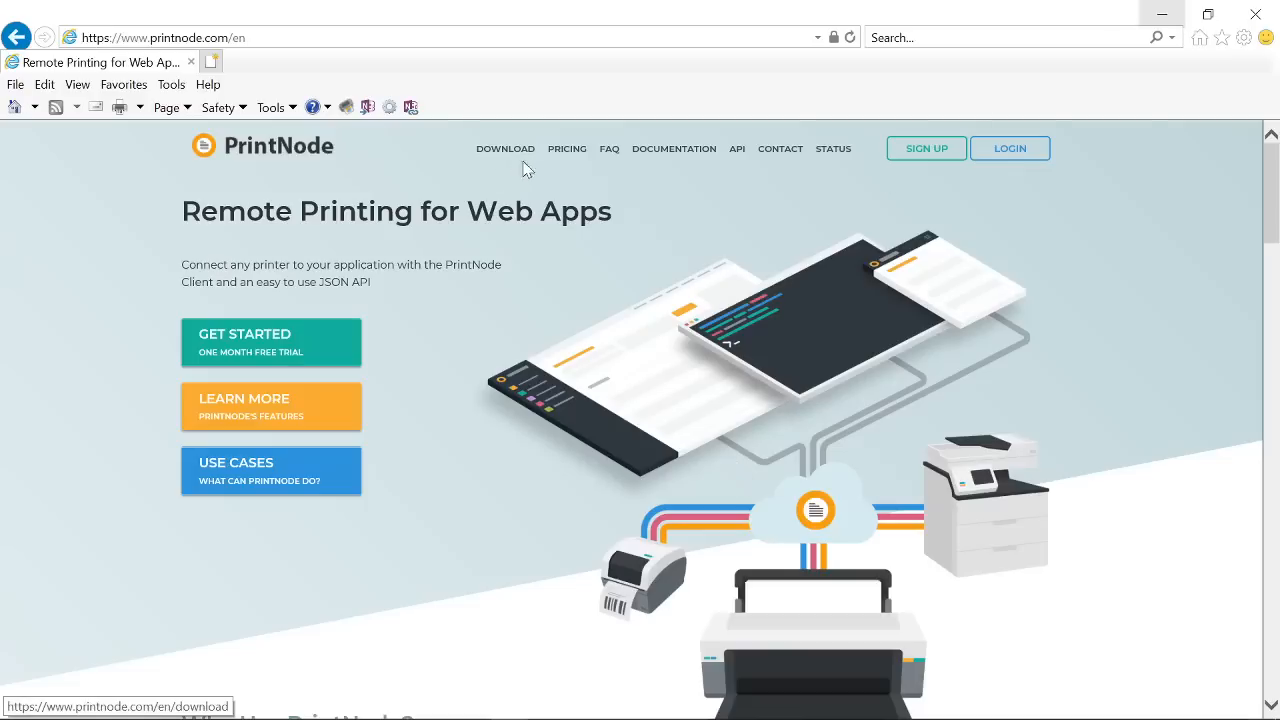
{"action": "left_click", "coordinate": [1160, 22]}
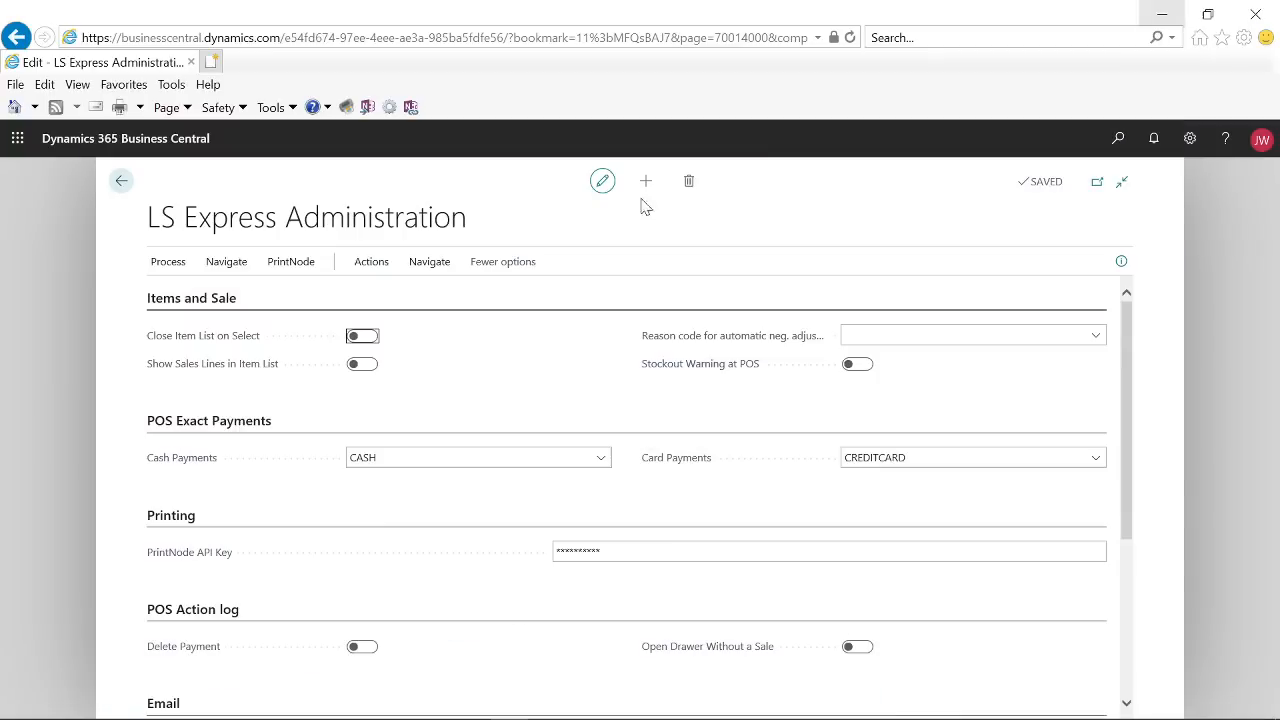
- Show the desktop, locate the PrintNode installer and try to start the PrintNode client
{"action": "left_click", "coordinate": [1160, 18]}
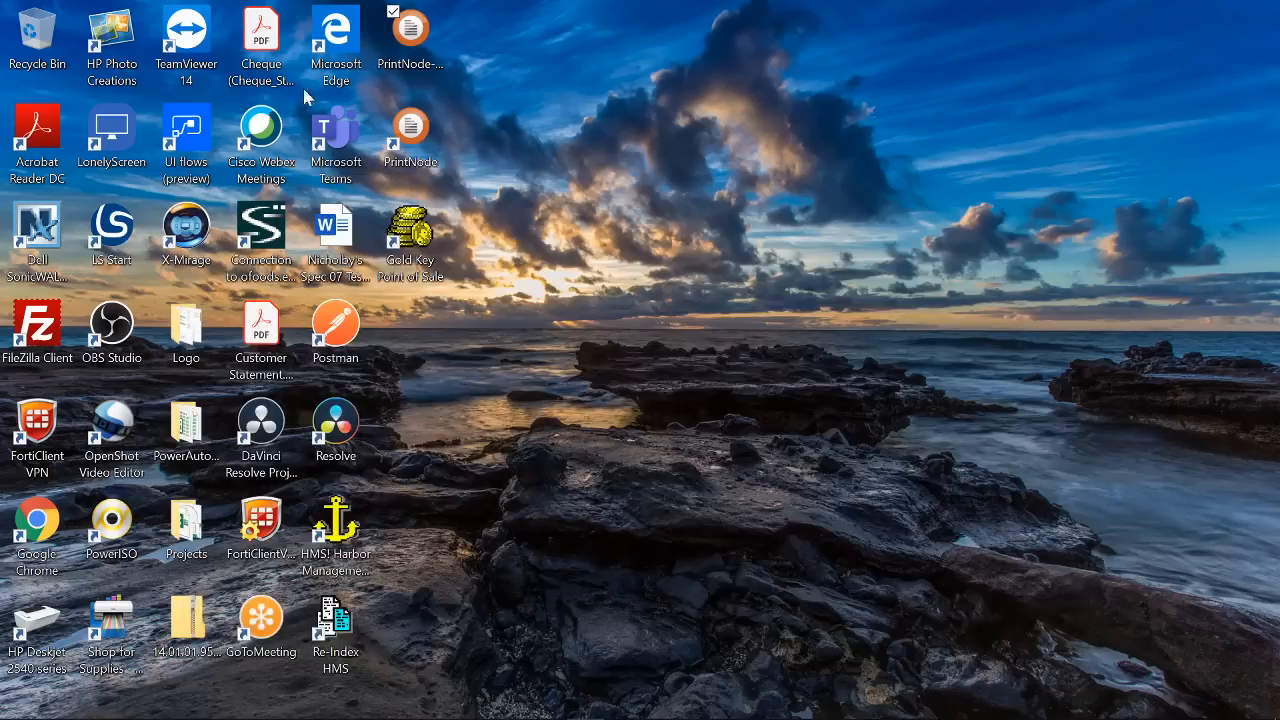
{"action": "left_click", "coordinate": [415, 38]}
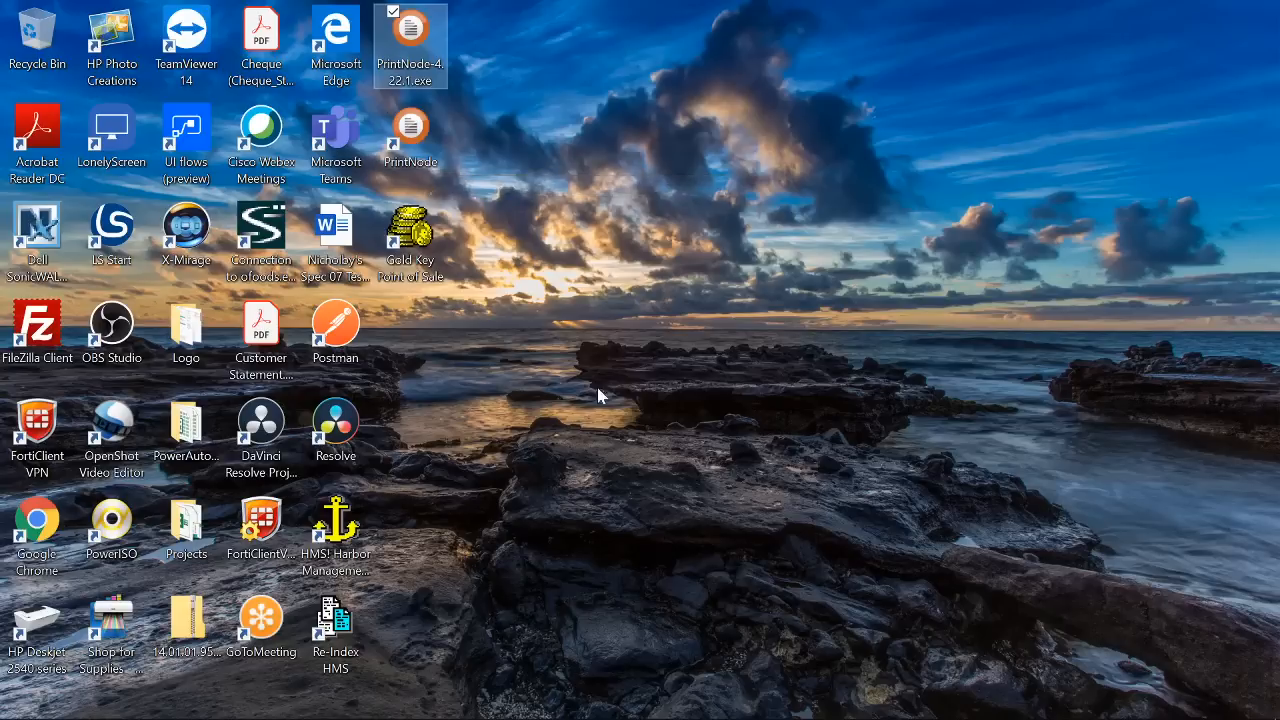
{"action": "double_click", "coordinate": [413, 148]}
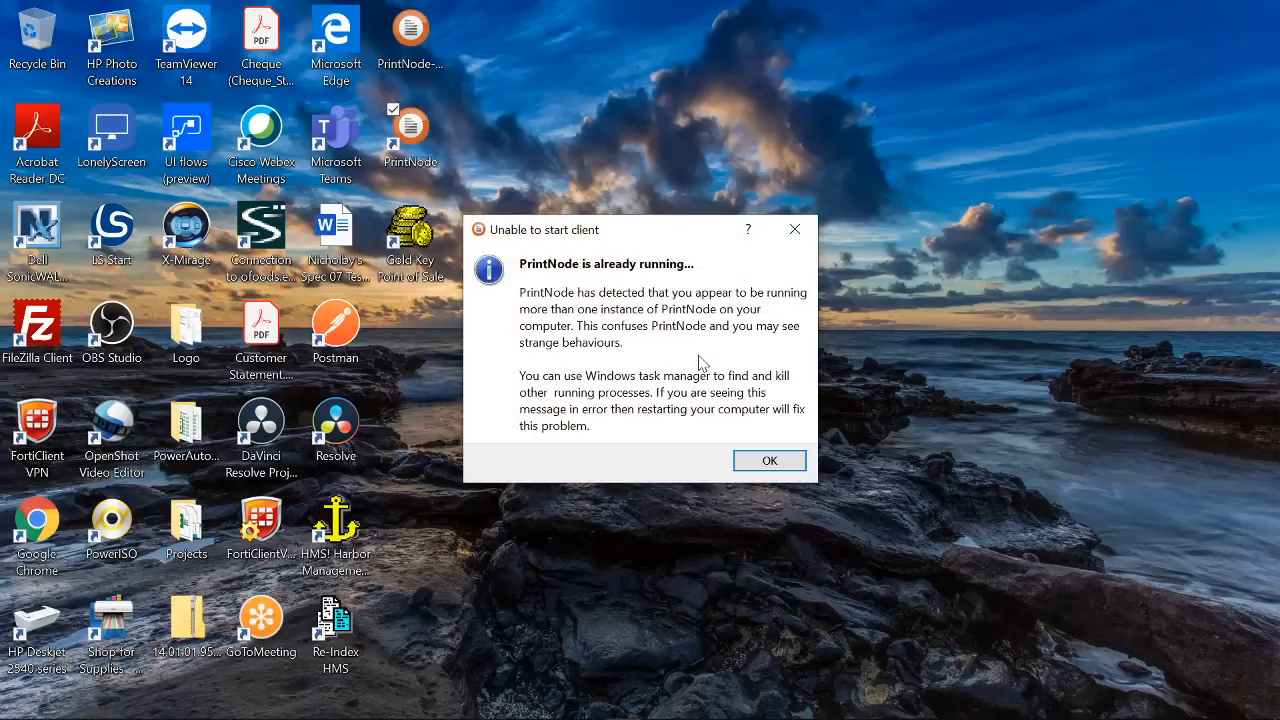
{"action": "left_click", "coordinate": [768, 462]}
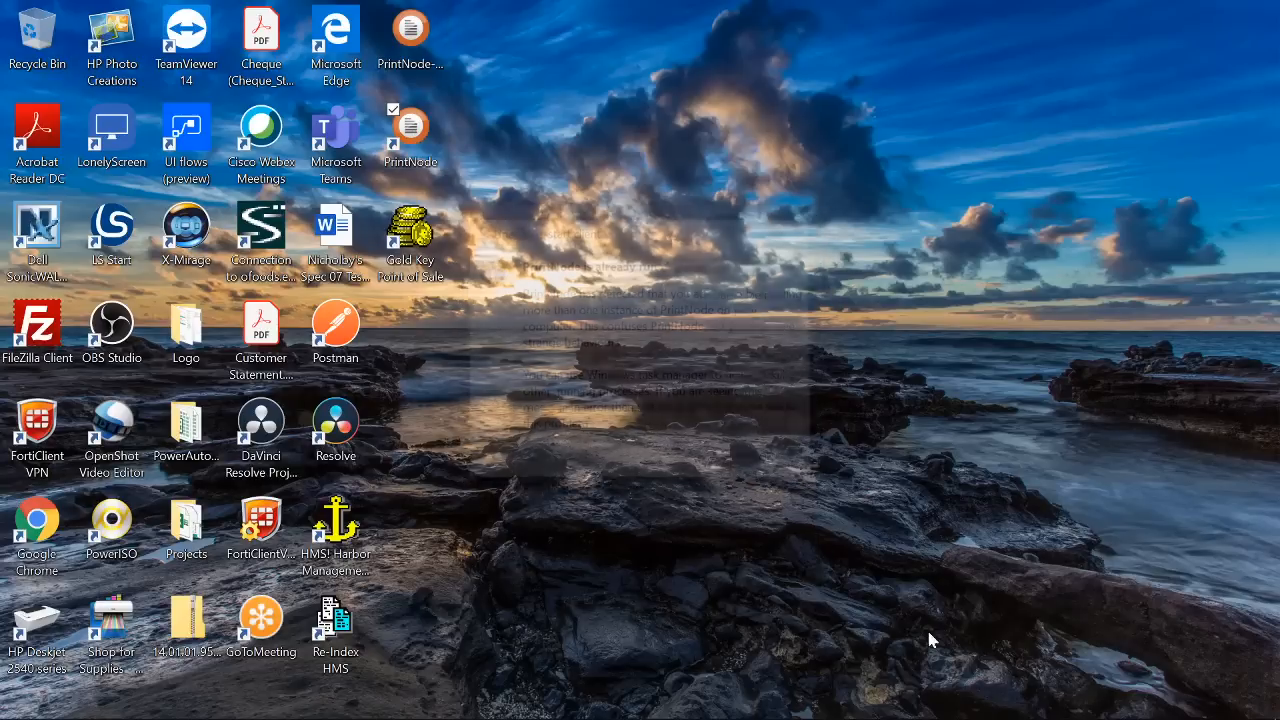
- Bring up the already running PrintNode client, view its printer list and minimize it
{"action": "left_click", "coordinate": [981, 705]}
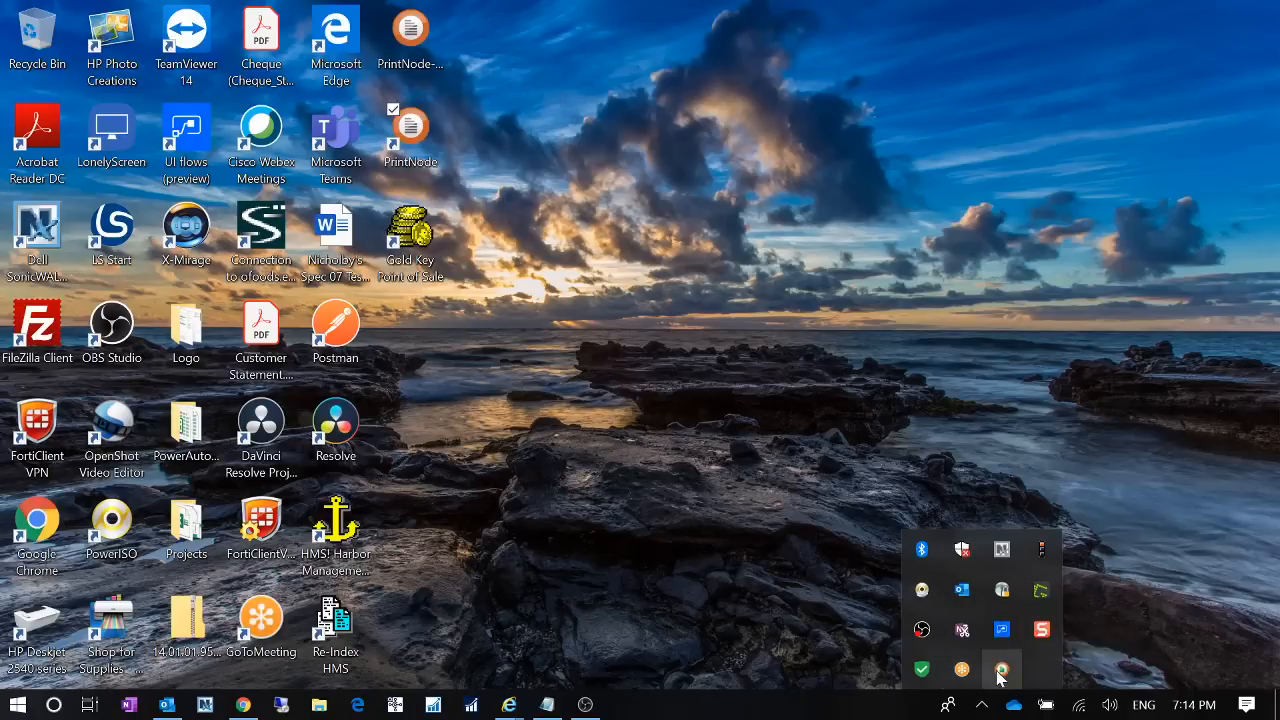
{"action": "left_click", "coordinate": [1003, 671]}
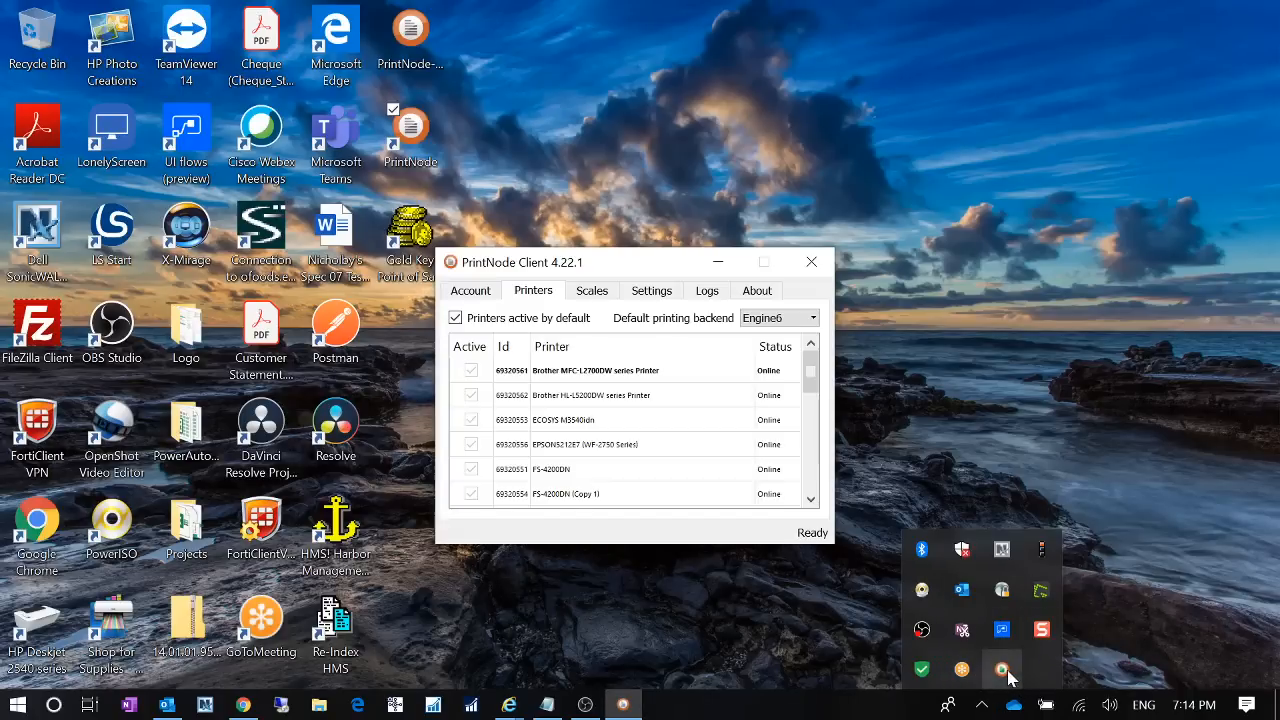
{"action": "left_click", "coordinate": [714, 264]}
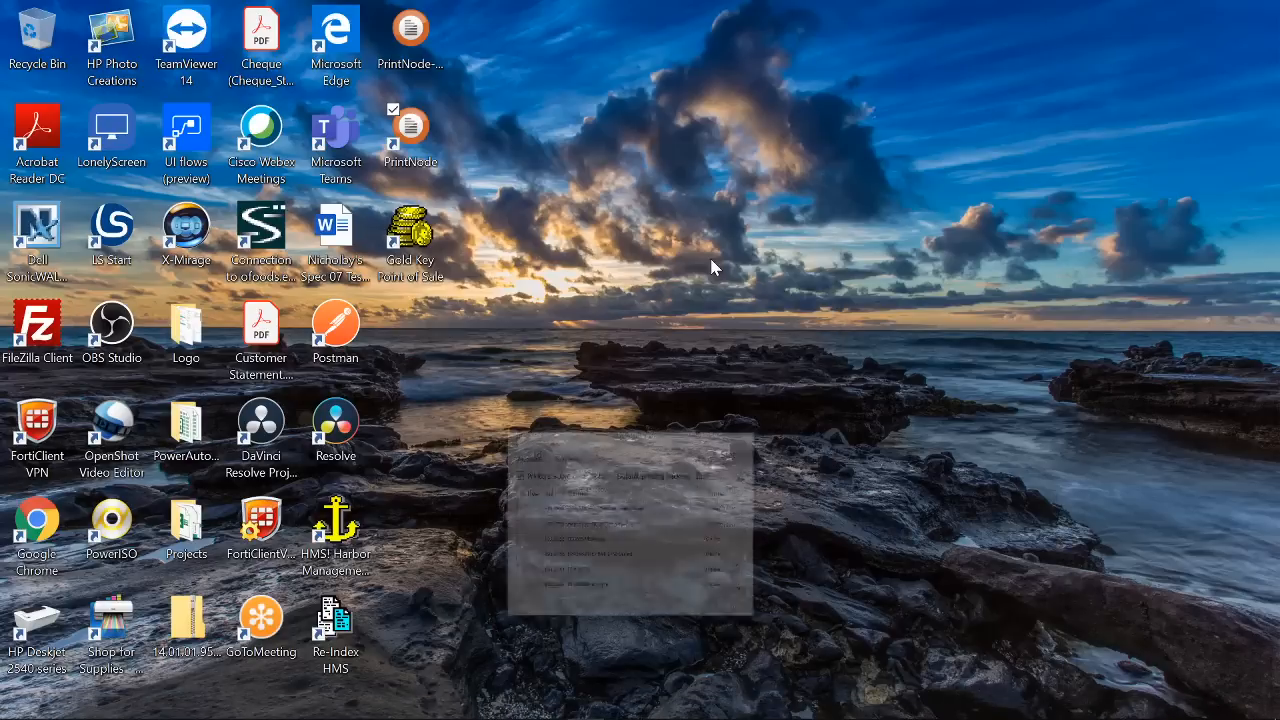
{"action": "mouse_move", "coordinate": [621, 712]}
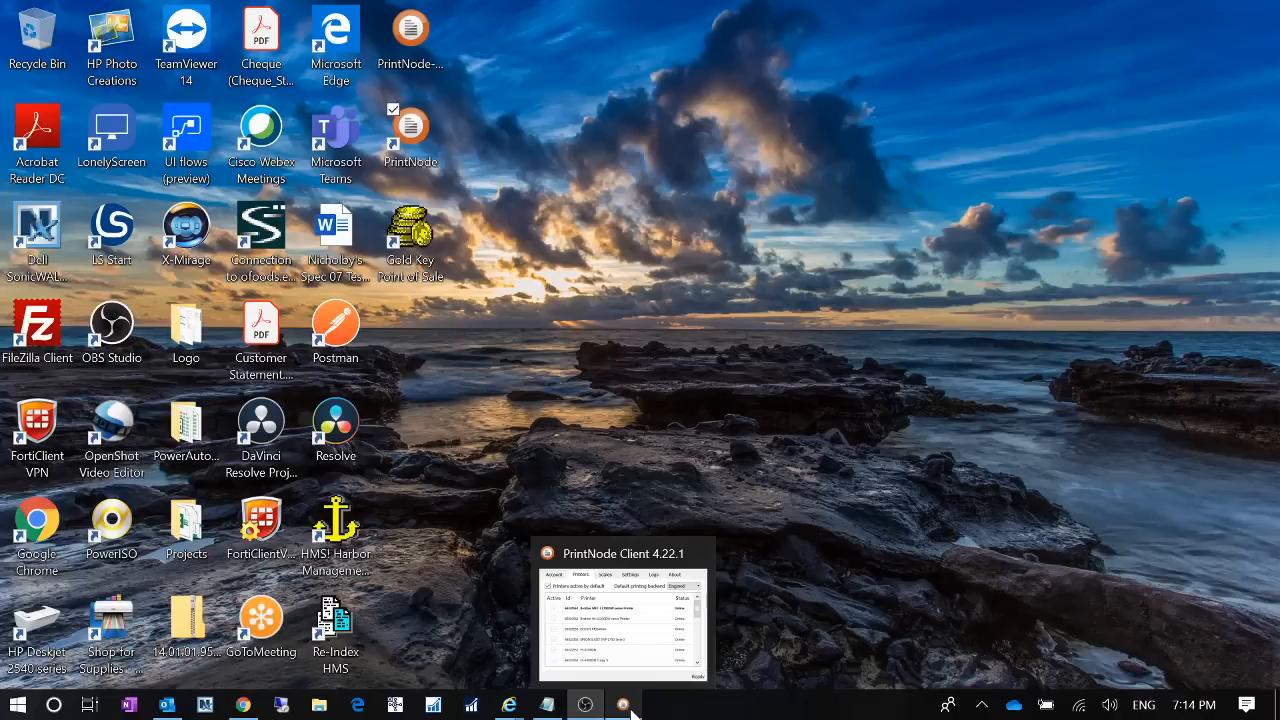
- Select the PrintNode API Key value in LS Express Administration, and open the API key generation page from the PrintNode website's API reference
{"action": "mouse_move", "coordinate": [508, 706]}
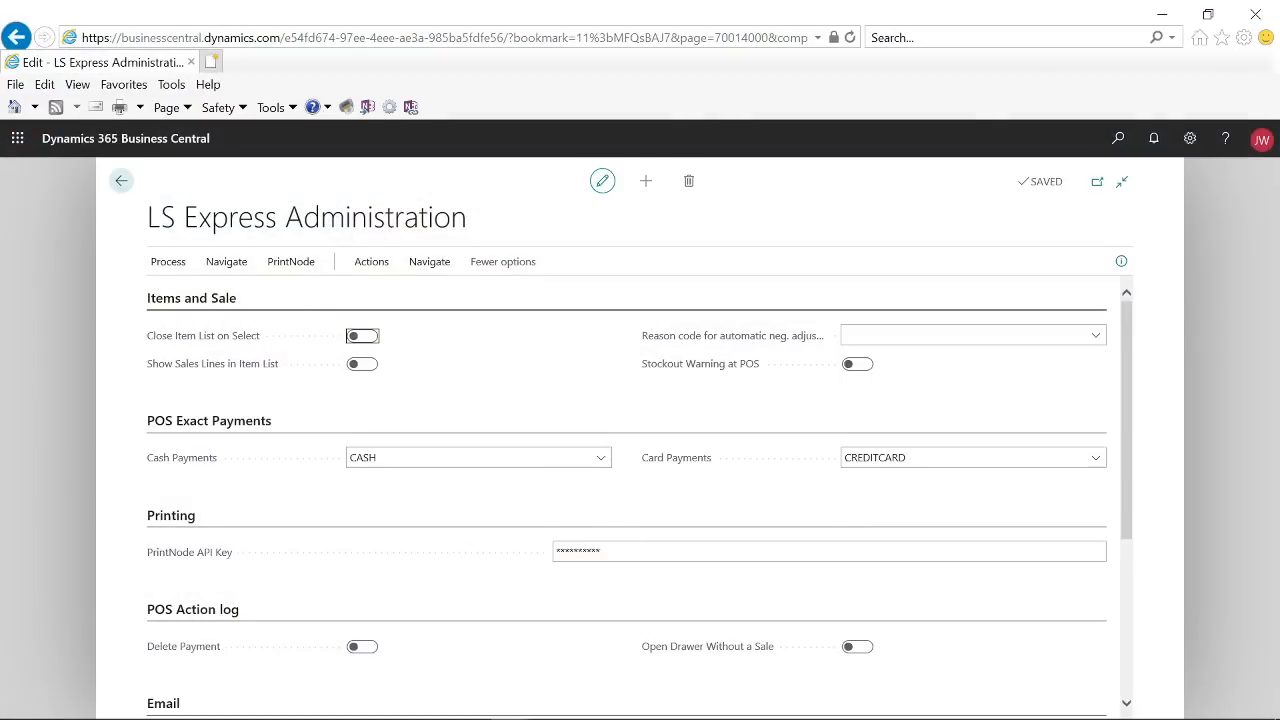
{"action": "left_click", "coordinate": [632, 541]}
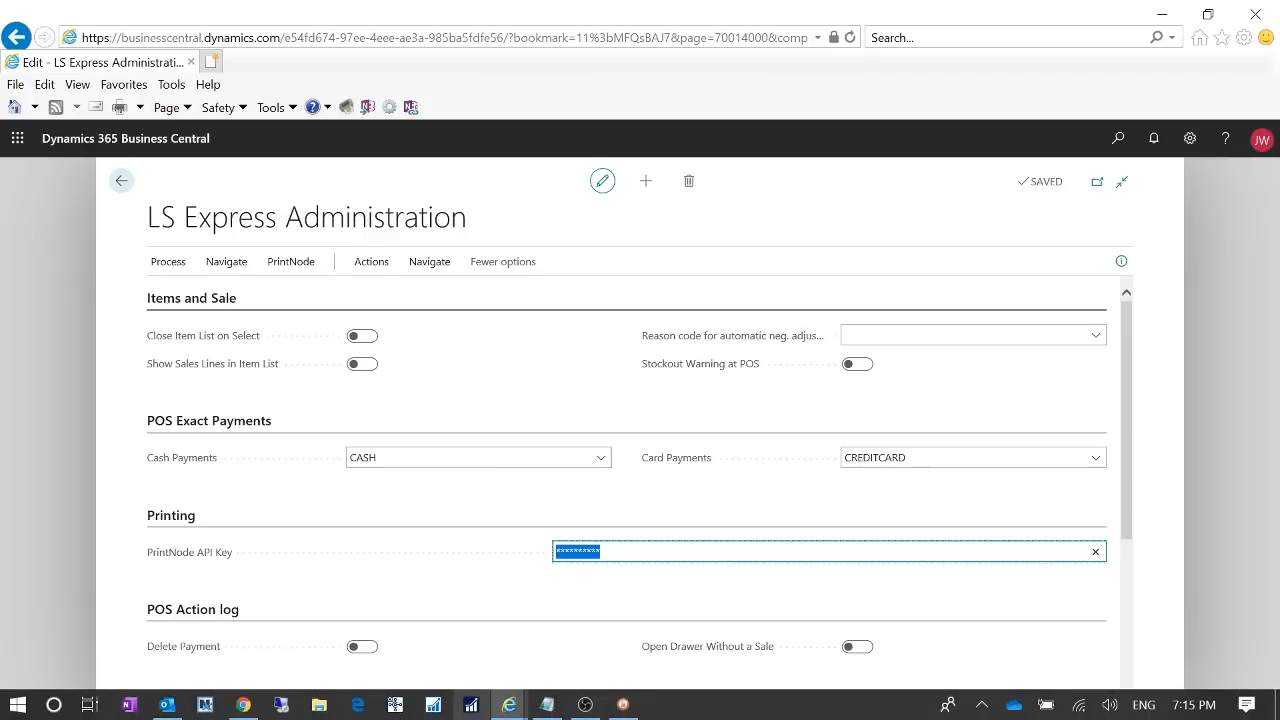
{"action": "mouse_move", "coordinate": [500, 712]}
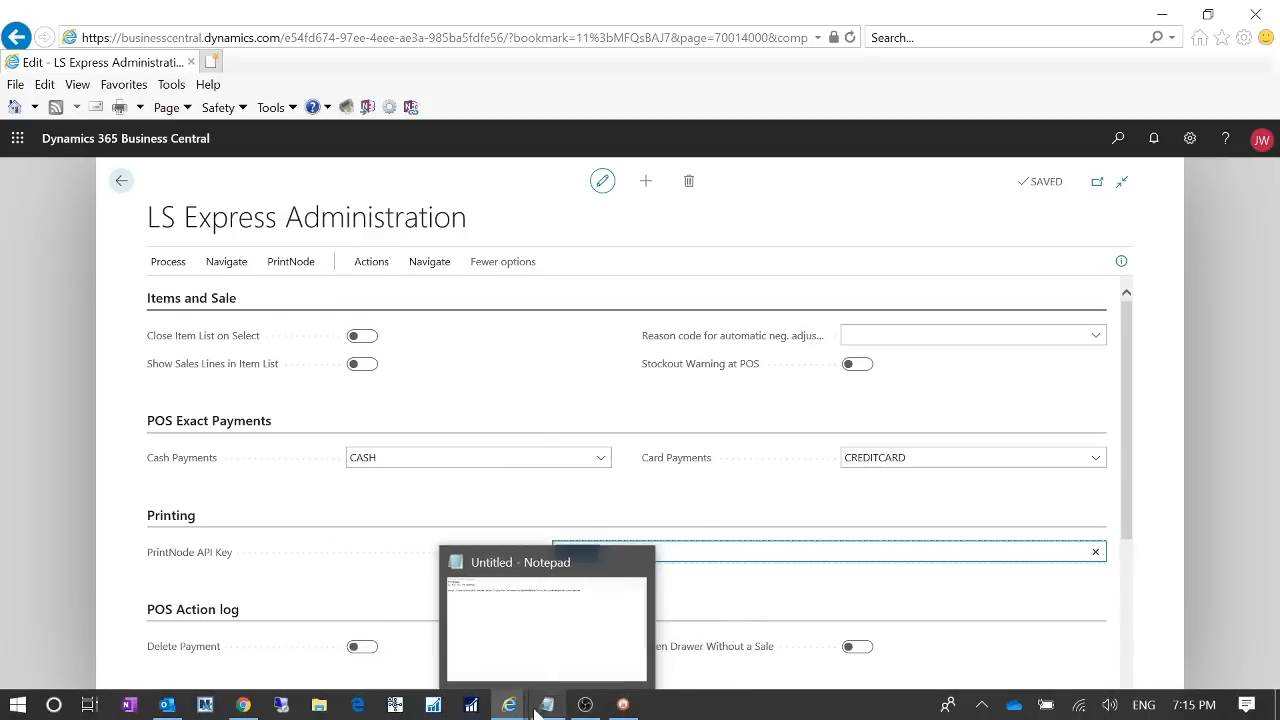
{"action": "left_click", "coordinate": [547, 640]}
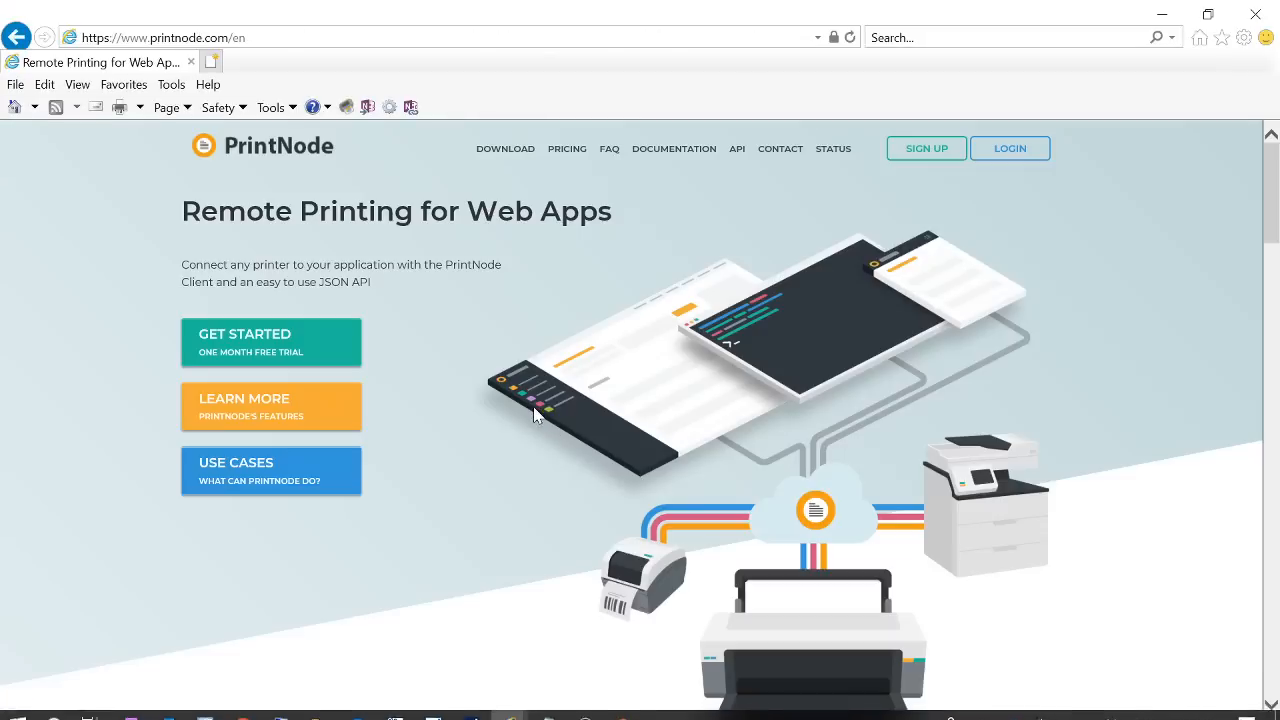
{"action": "left_click", "coordinate": [737, 150]}
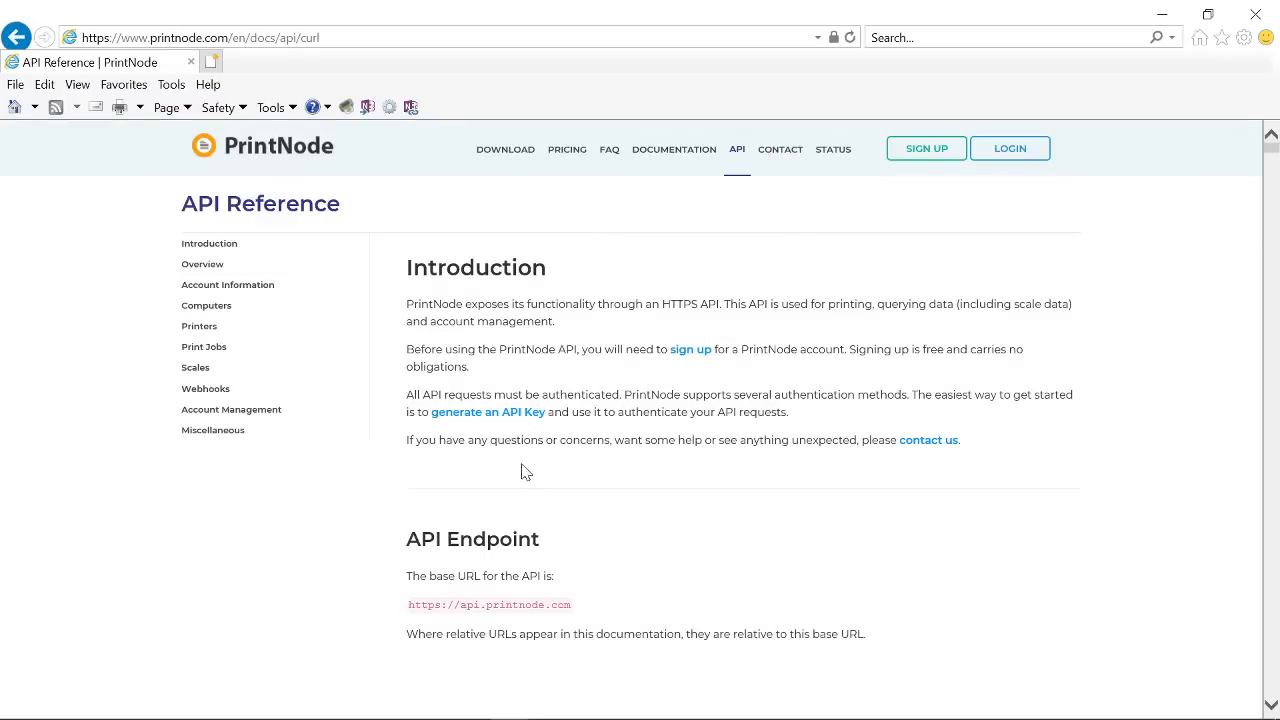
{"action": "left_click", "coordinate": [518, 413]}
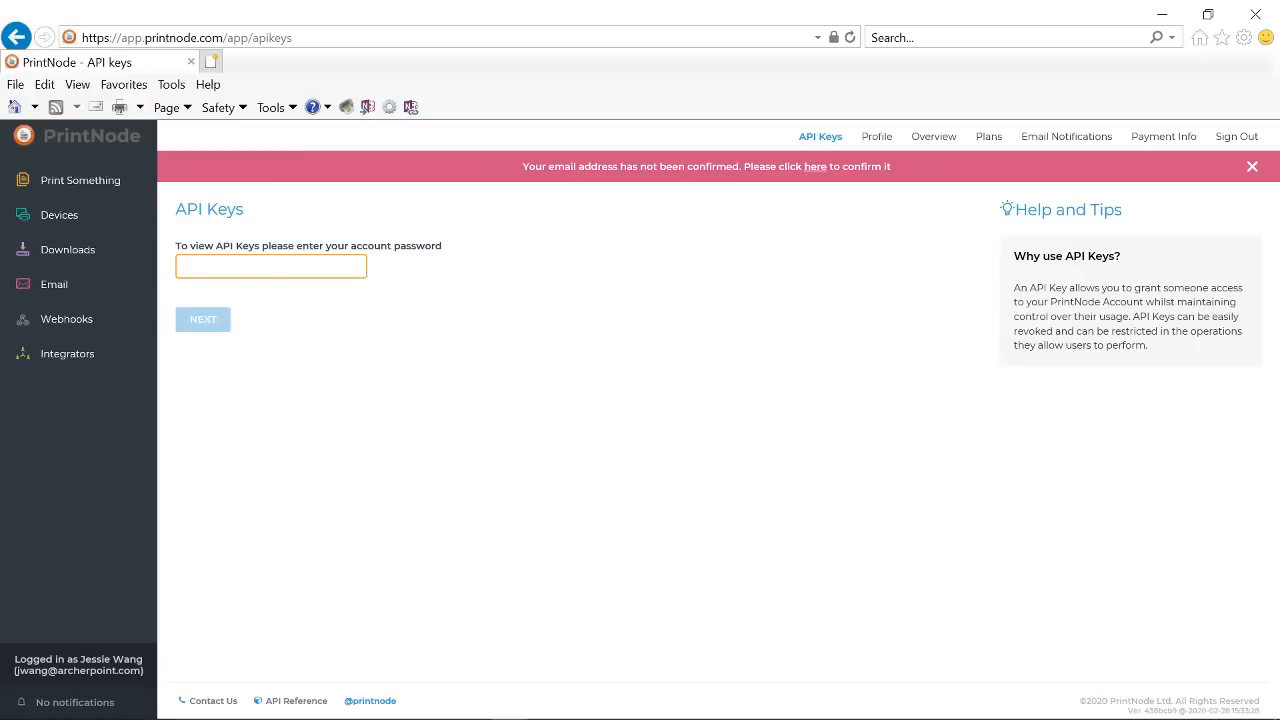
- Enter the account password to view the API keys, and select the API key listed for PremiumSoccer
{"action": "type", "text": "••••••"}
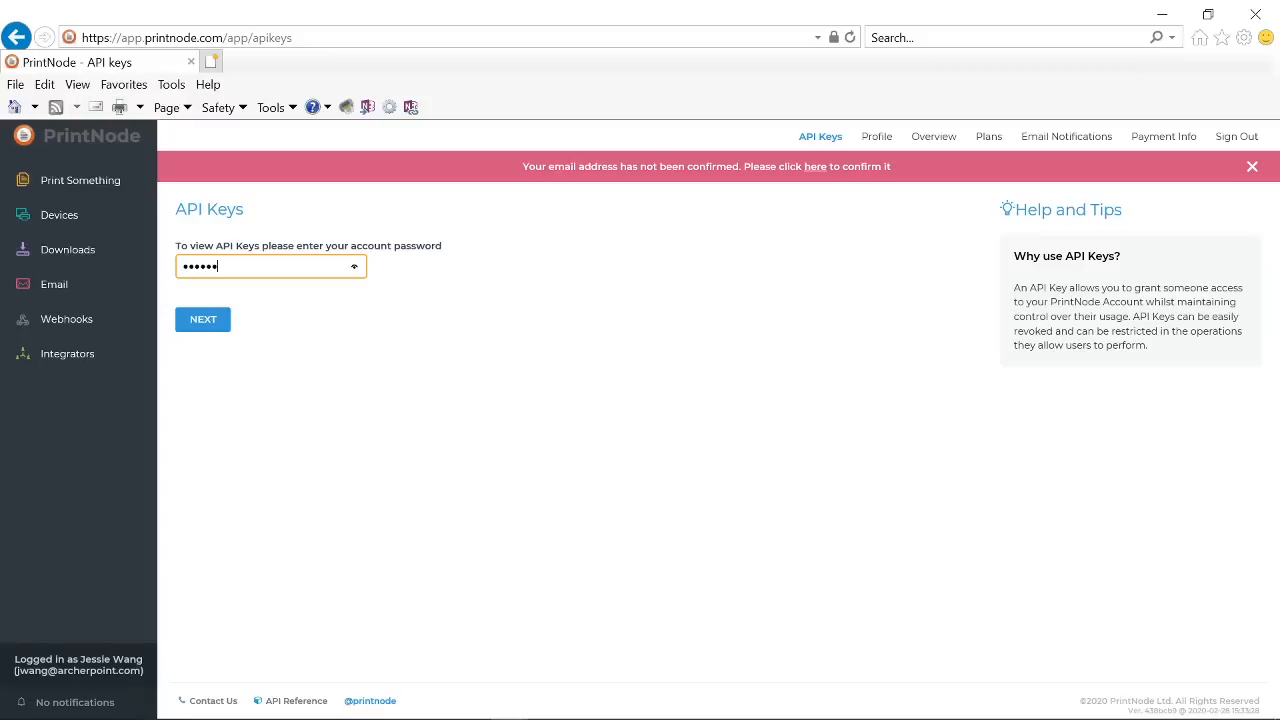
{"action": "type", "text": "••"}
{"action": "left_click", "coordinate": [203, 322]}
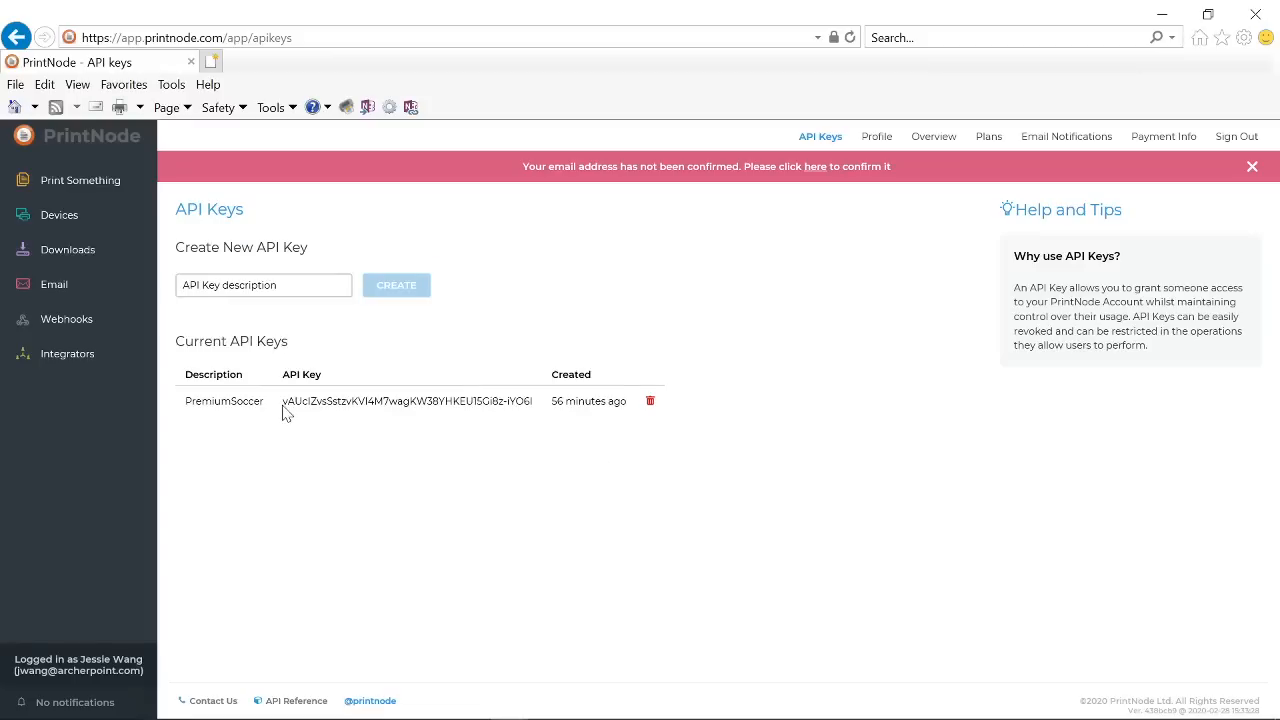
{"action": "left_click_drag", "start_coordinate": [283, 405], "coordinate": [534, 401]}
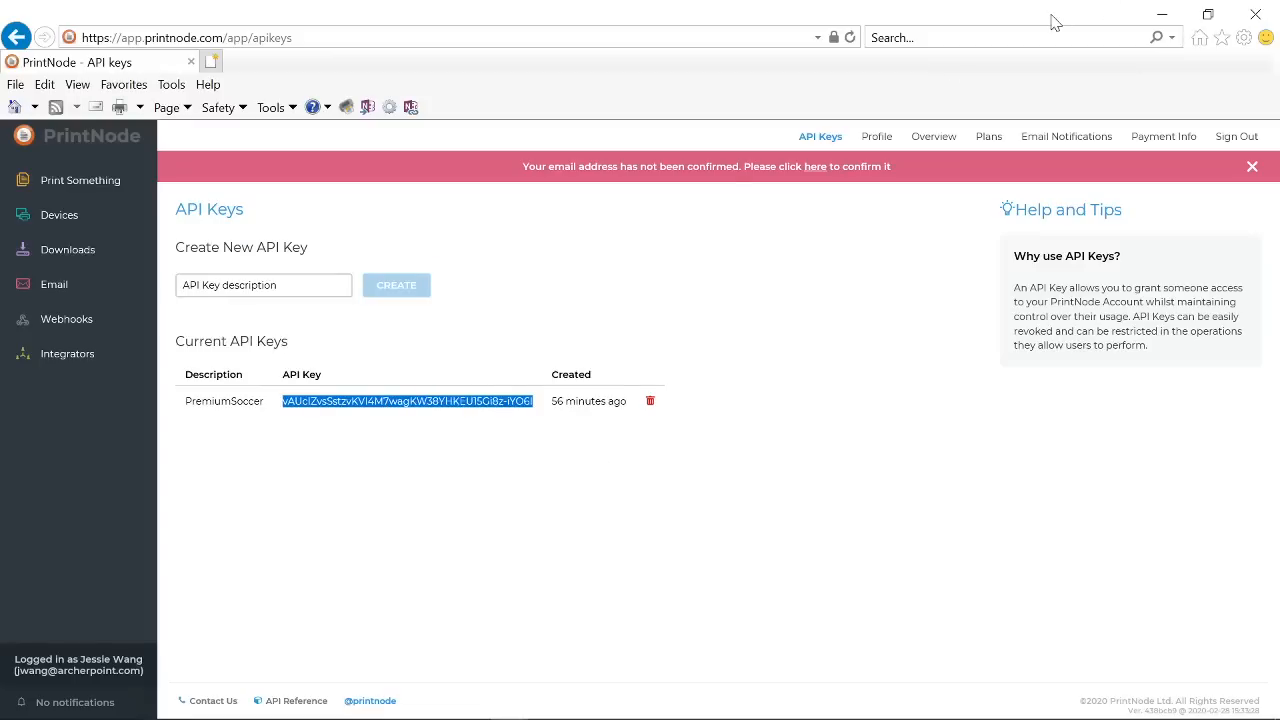
{"action": "left_click", "coordinate": [1162, 14]}
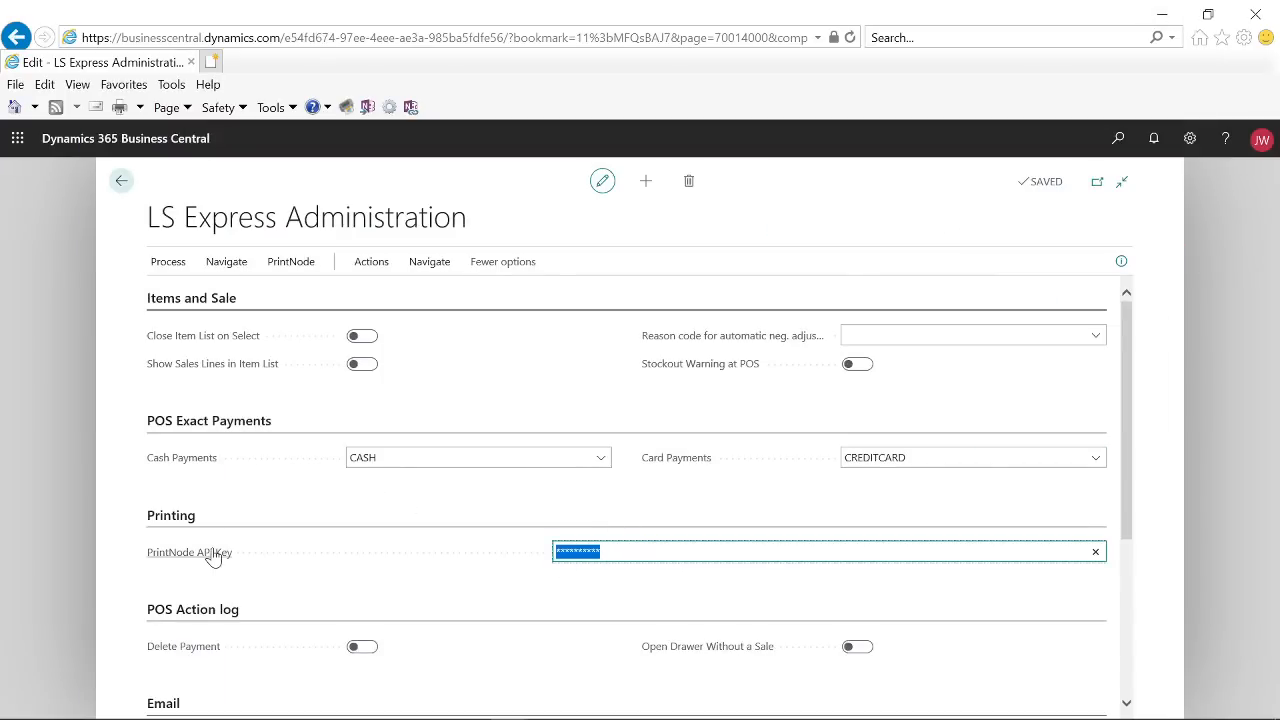
- Return to the role center and log in to the Point of Sale as the first staff member with the staff password
{"action": "left_click", "coordinate": [121, 180]}
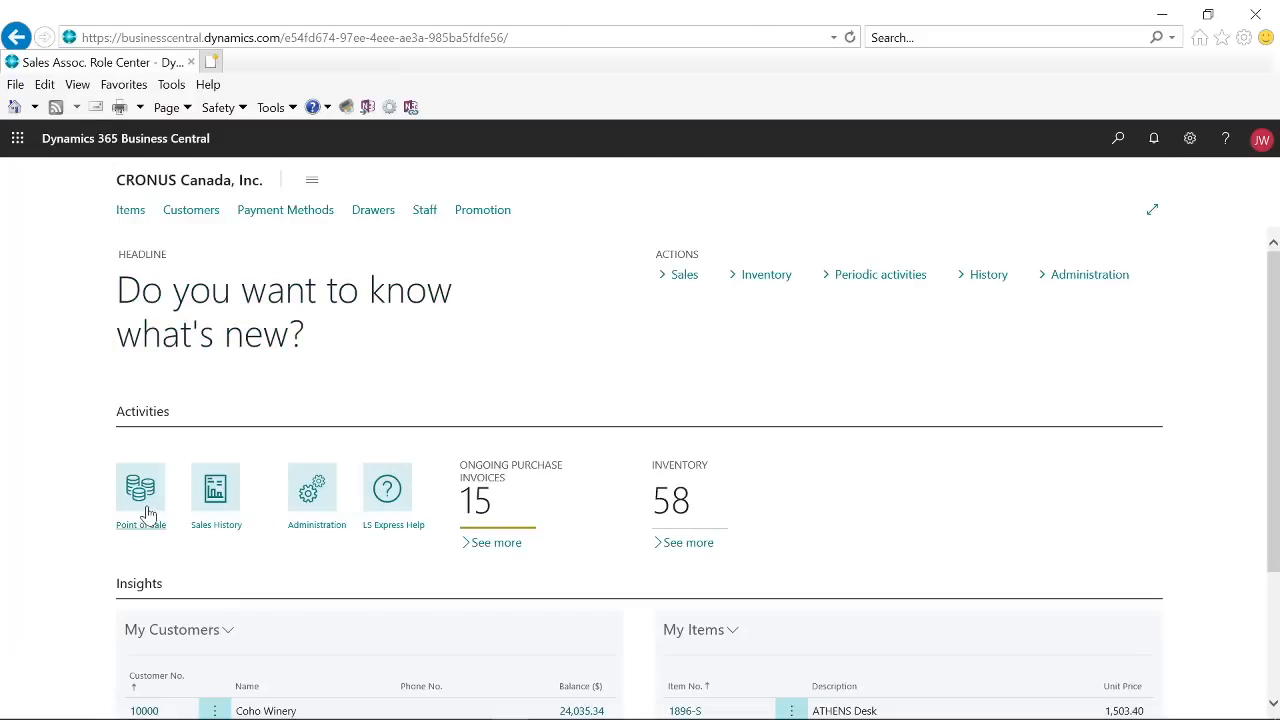
{"action": "left_click", "coordinate": [149, 512]}
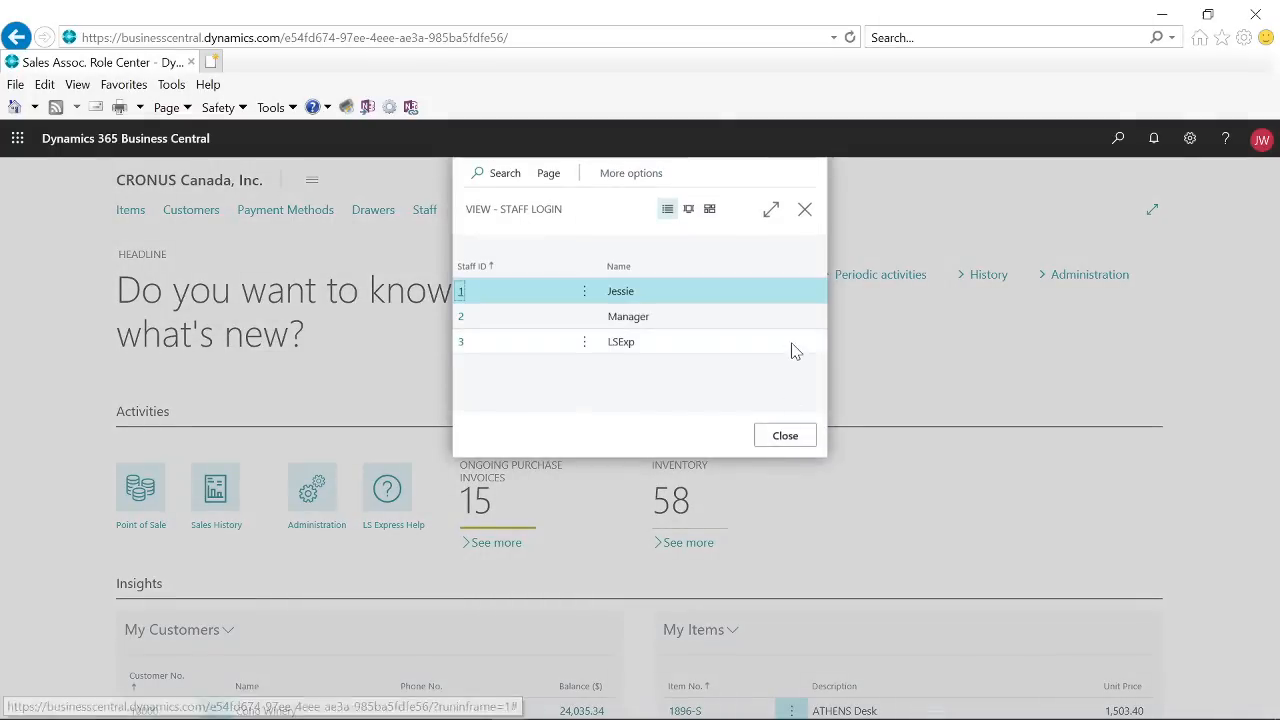
{"action": "left_click", "coordinate": [468, 292]}
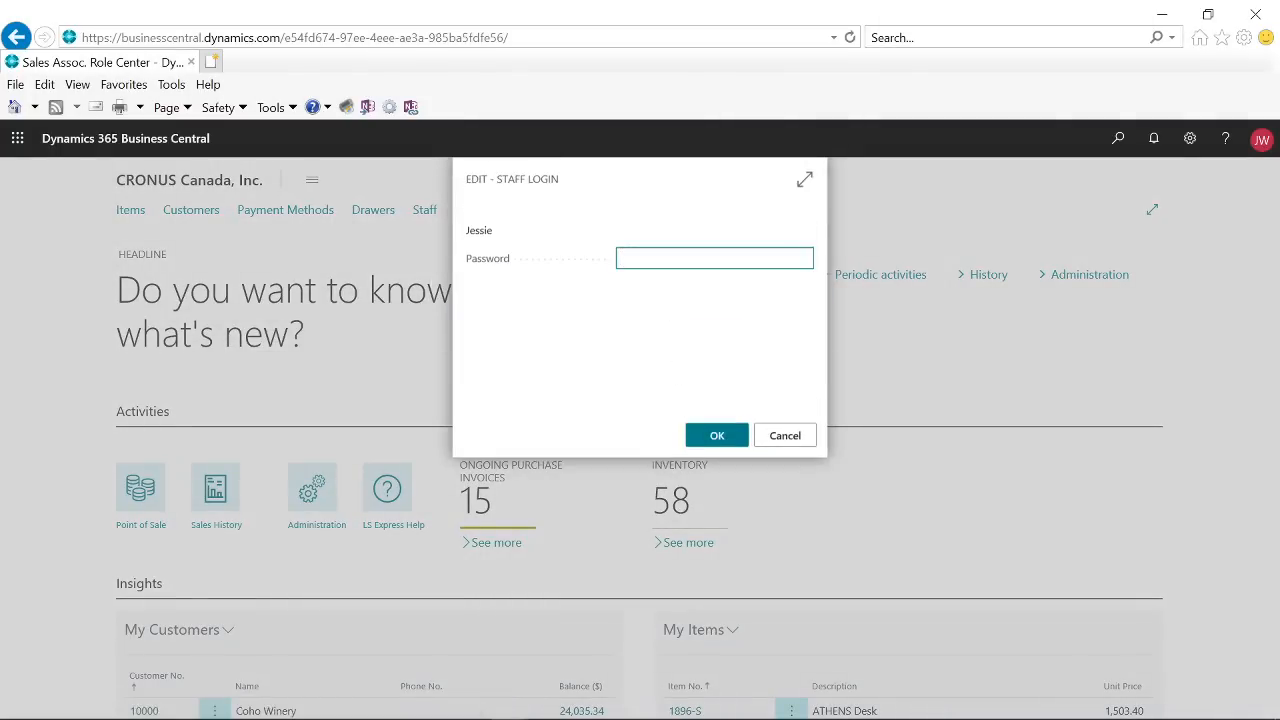
{"action": "type", "text": "********"}
{"action": "left_click", "coordinate": [726, 441]}
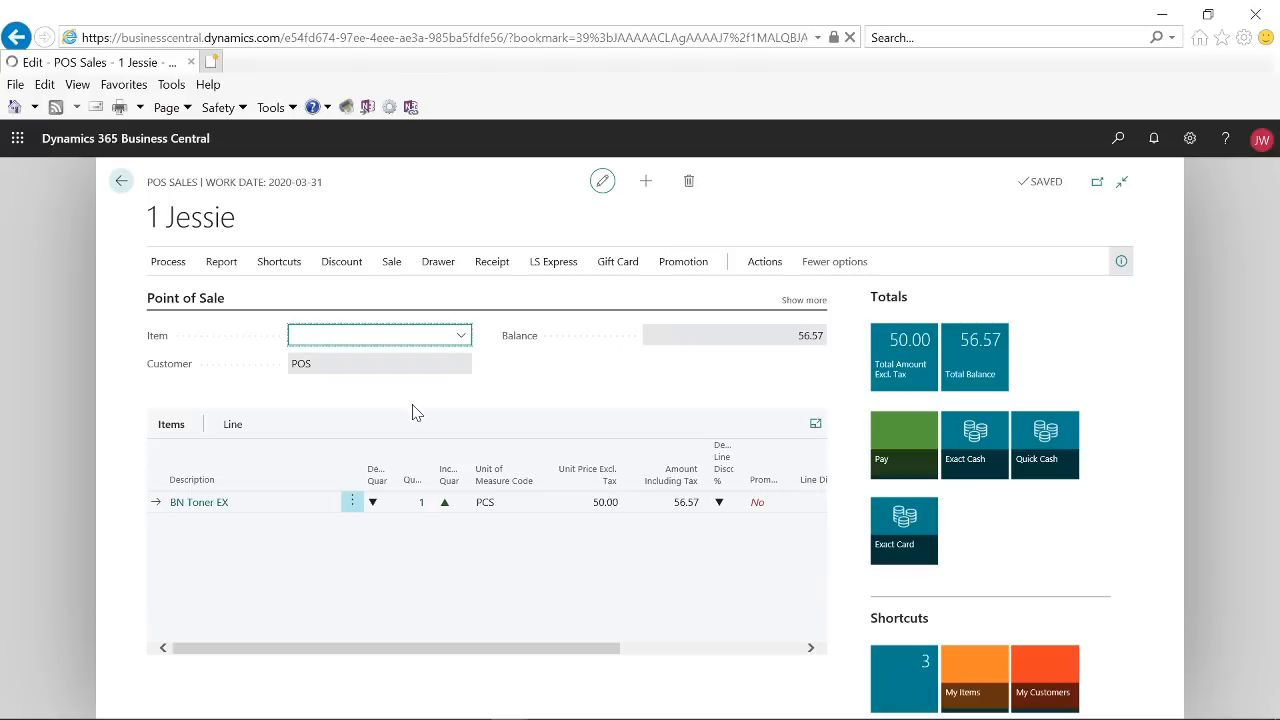
- Print the last slip from the POS receipt actions and accept the automatic update of the Word layout
{"action": "left_click", "coordinate": [487, 264]}
{"action": "left_click", "coordinate": [310, 293]}
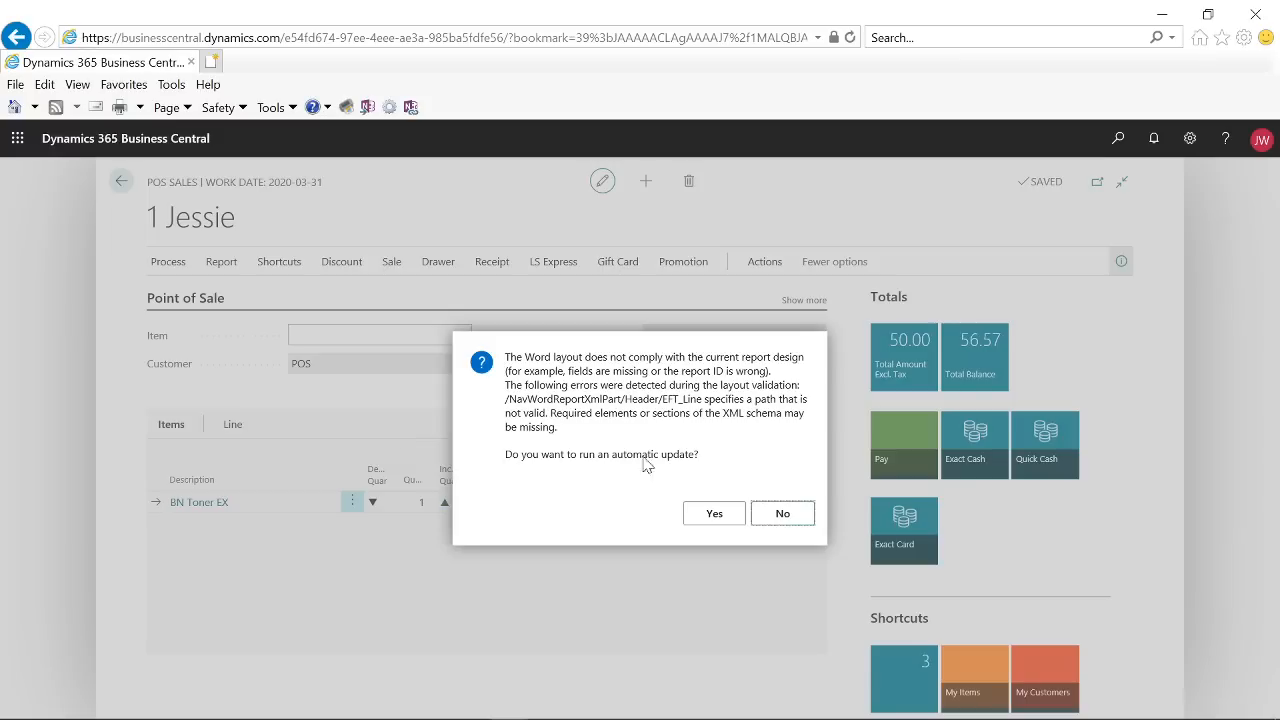
{"action": "left_click", "coordinate": [709, 515]}
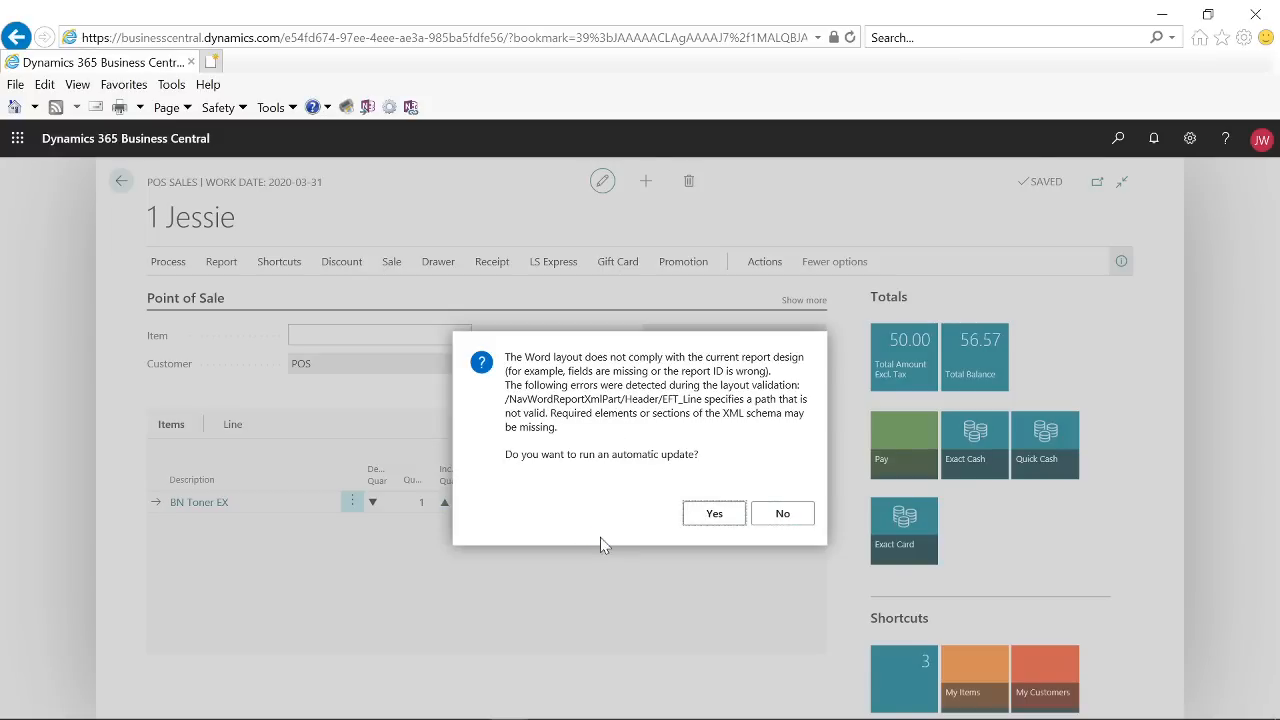
{"action": "key", "text": "Return"}
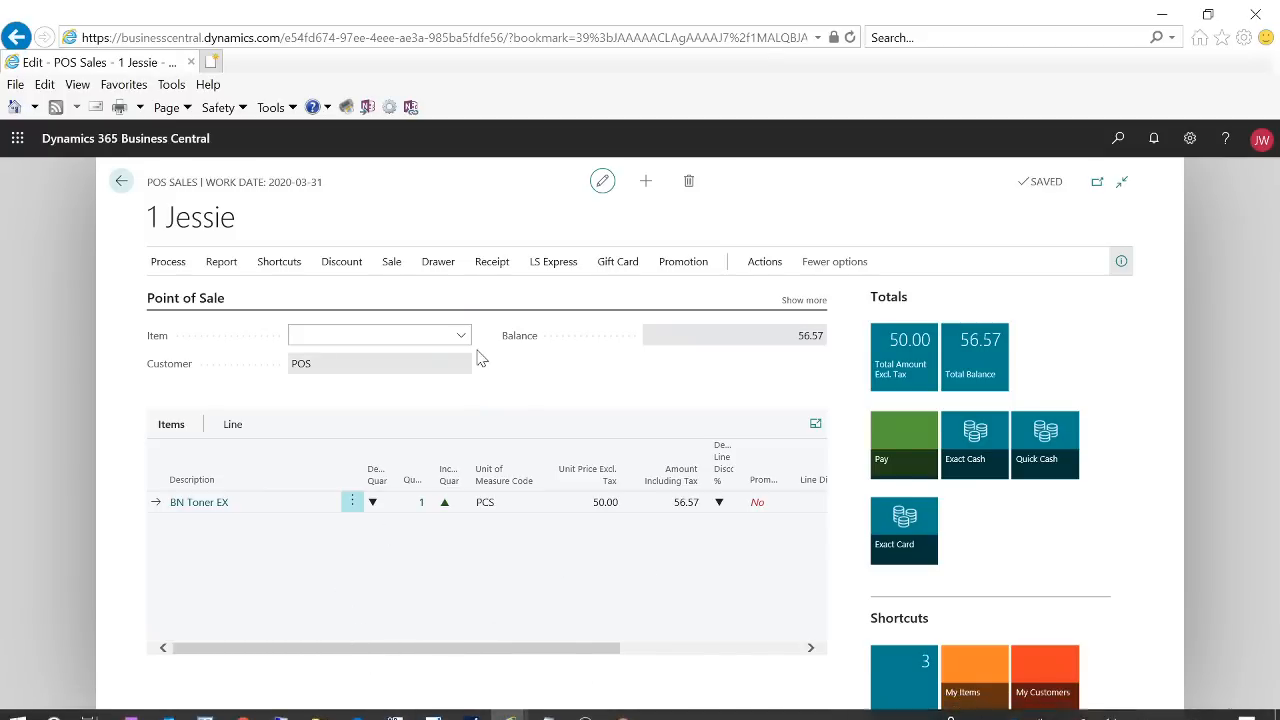
- Print the last invoice from the POS receipt actions, open the resulting Sales - Invoice PDF, and close it after viewing
{"action": "left_click", "coordinate": [492, 264]}
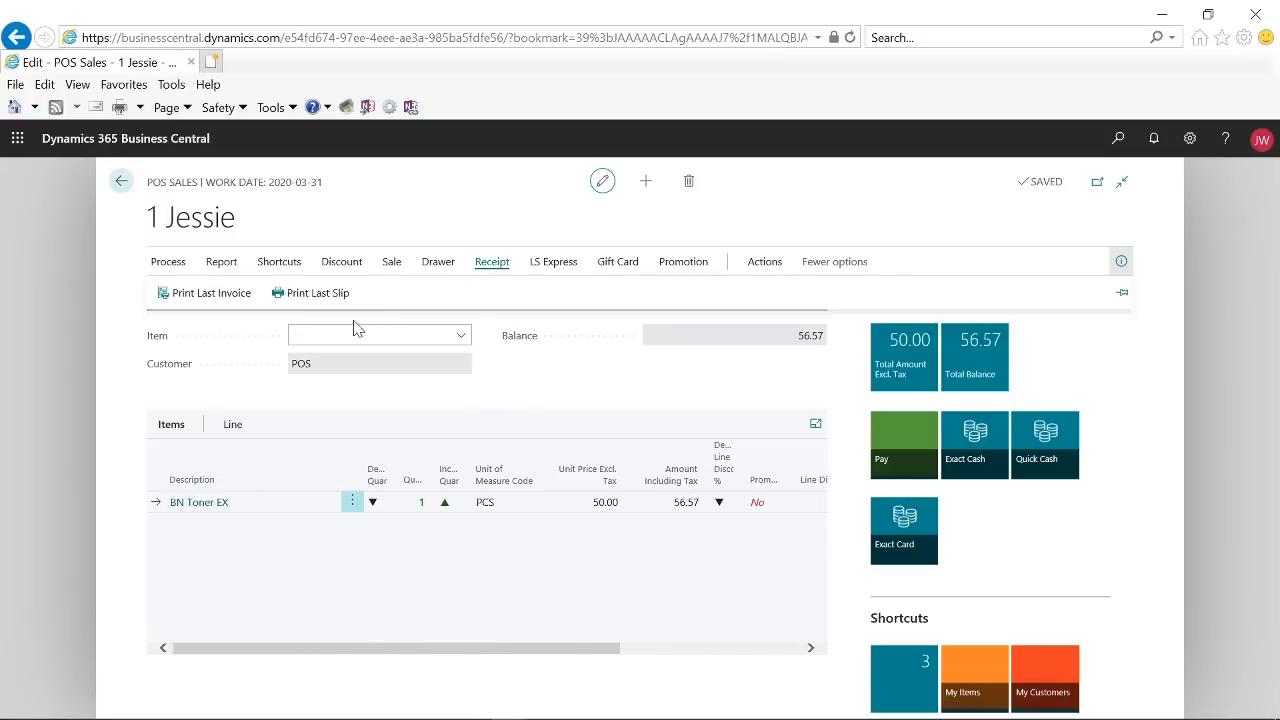
{"action": "left_click", "coordinate": [238, 300]}
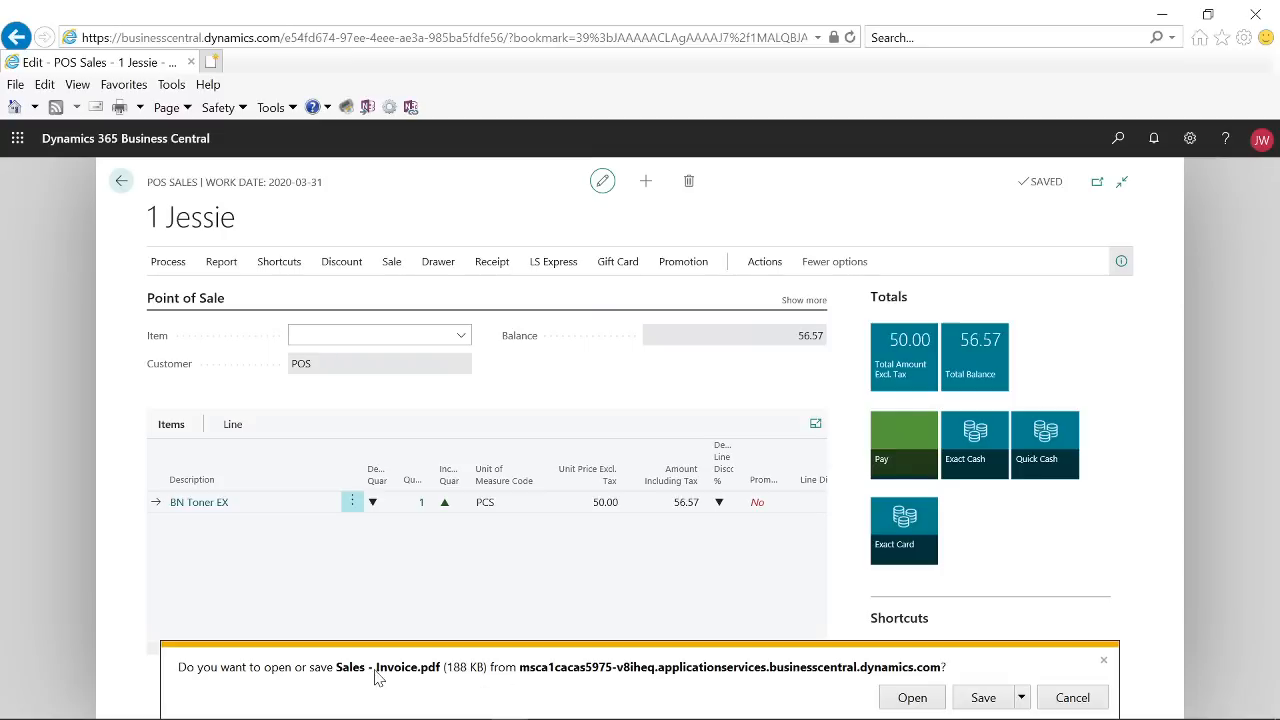
{"action": "left_click", "coordinate": [910, 697]}
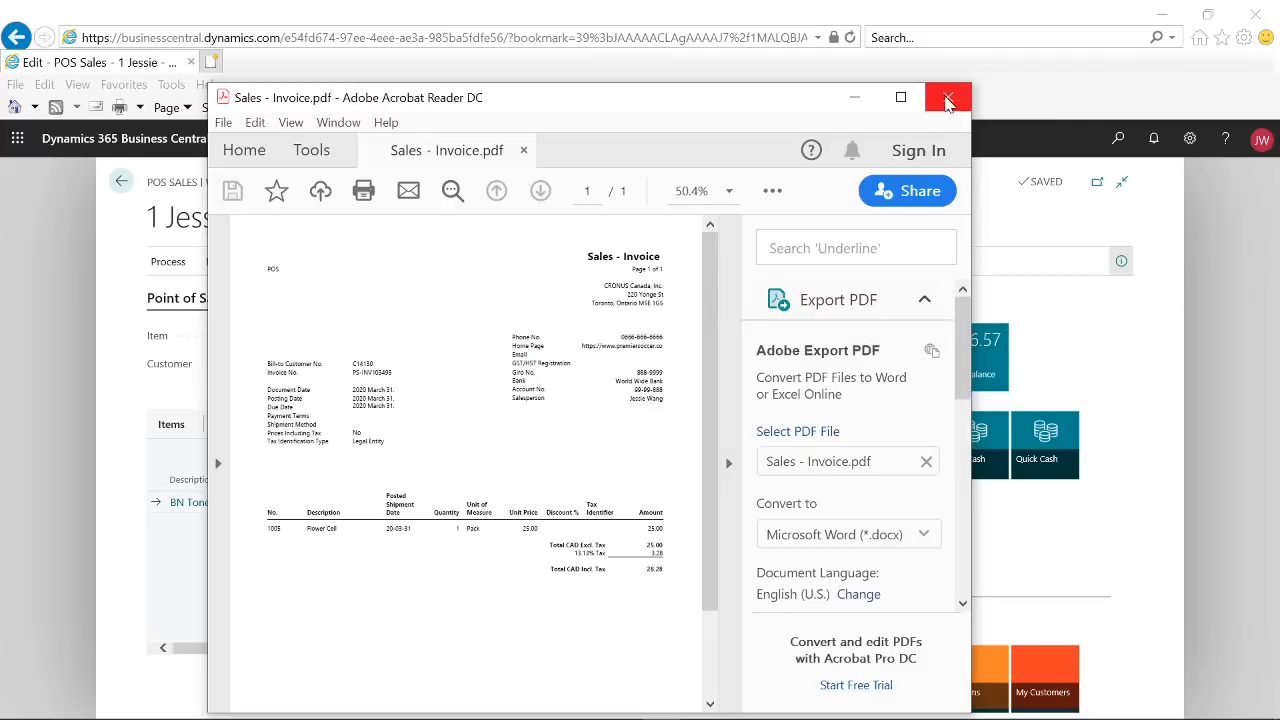
{"action": "left_click", "coordinate": [947, 101]}
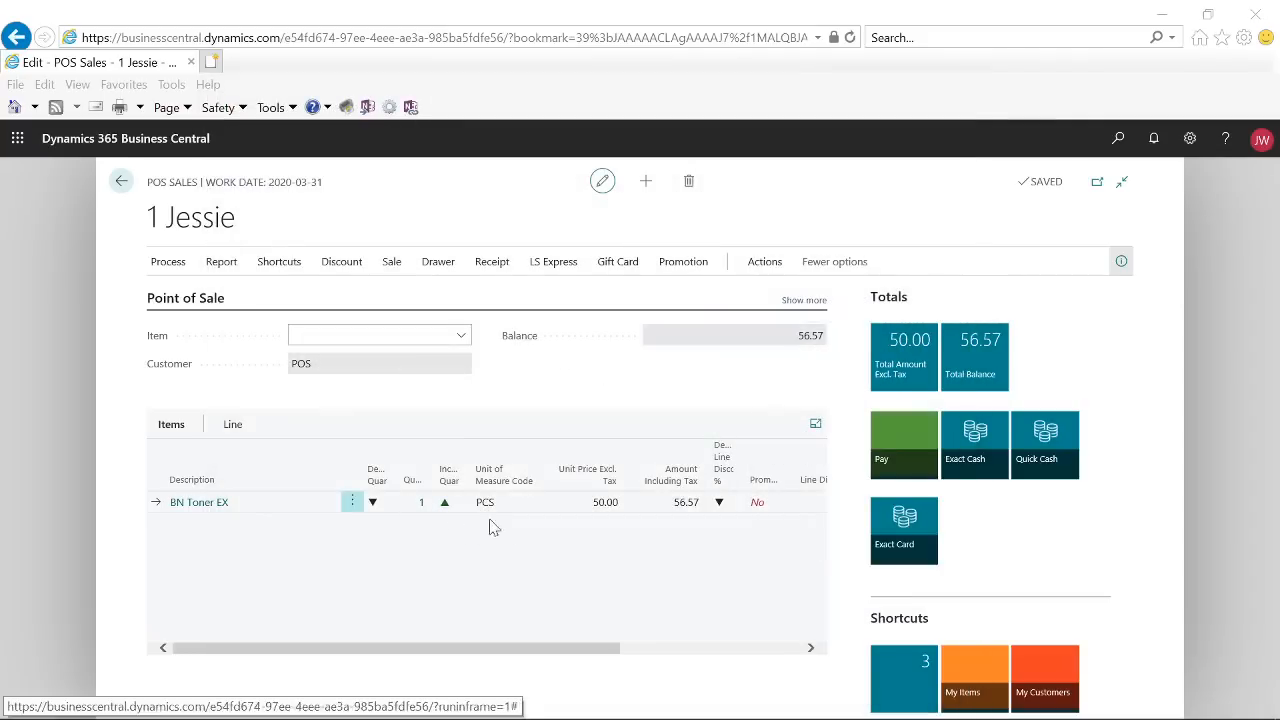
- Review the receipt print actions in the Point of Sale, and return to the role center
{"action": "left_click", "coordinate": [494, 264]}
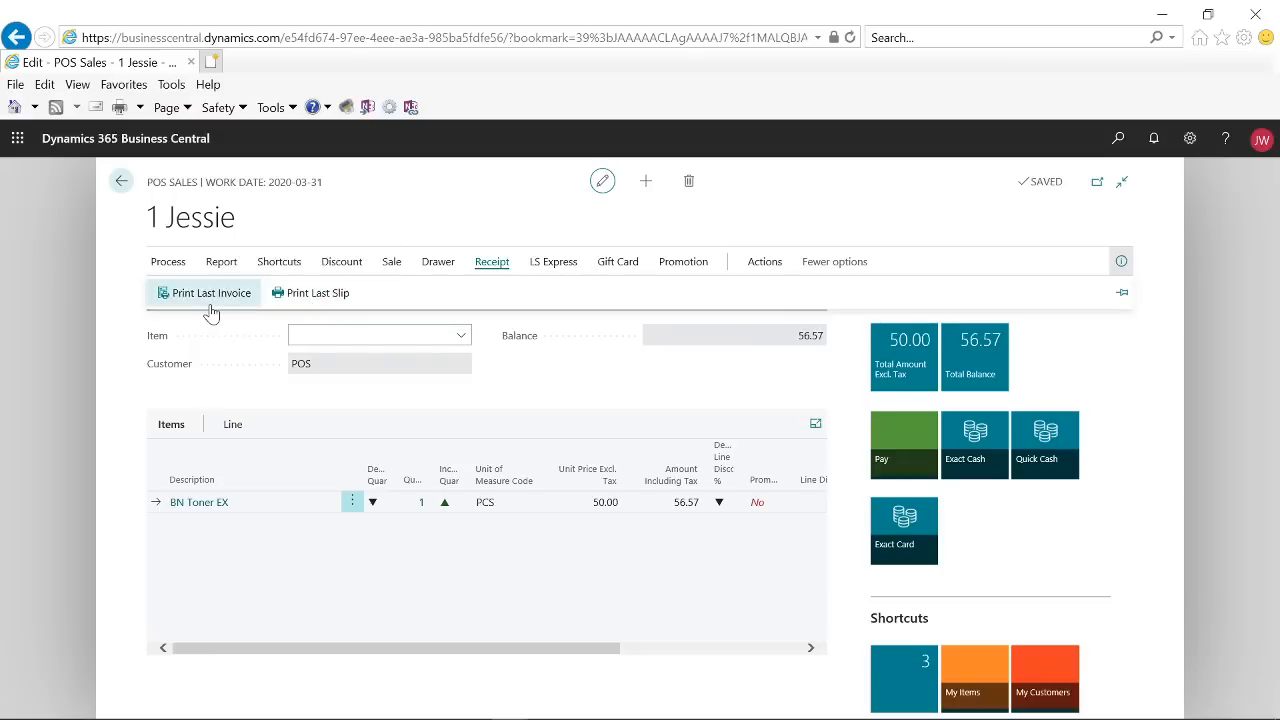
{"action": "left_click", "coordinate": [502, 638]}
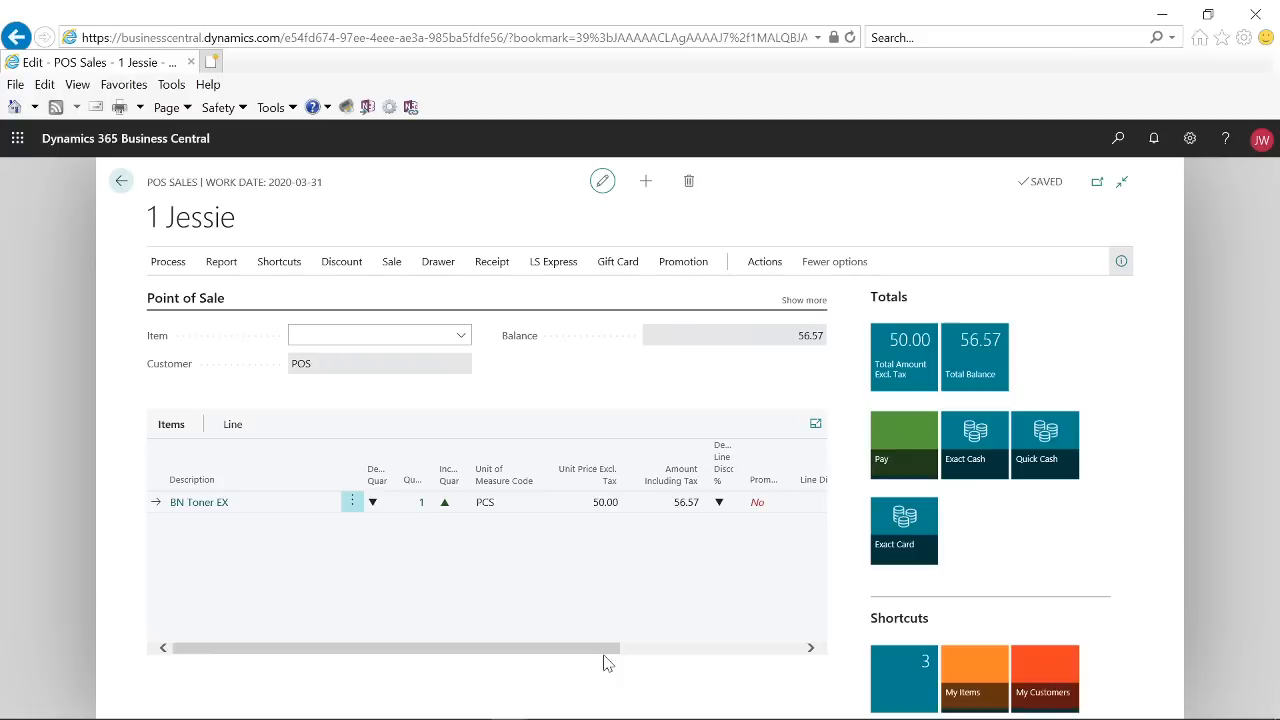
{"action": "left_click", "coordinate": [121, 185]}
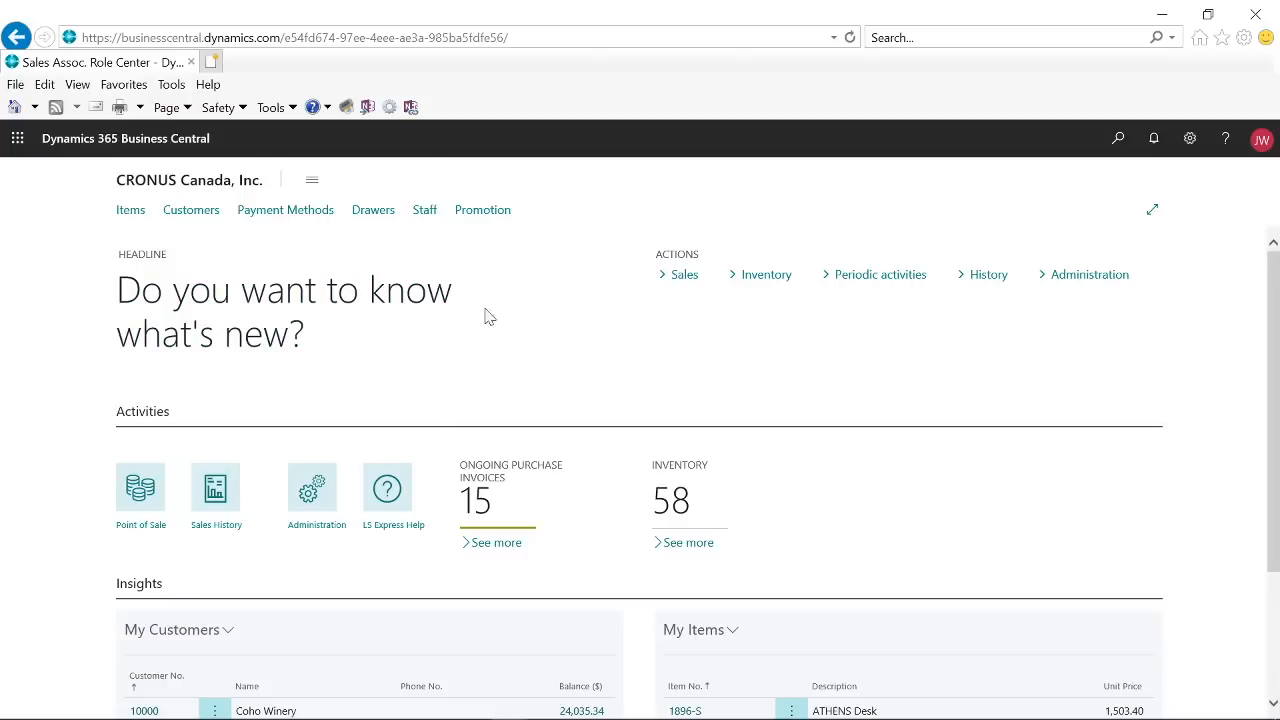
{"action": "left_click", "coordinate": [155, 530]}
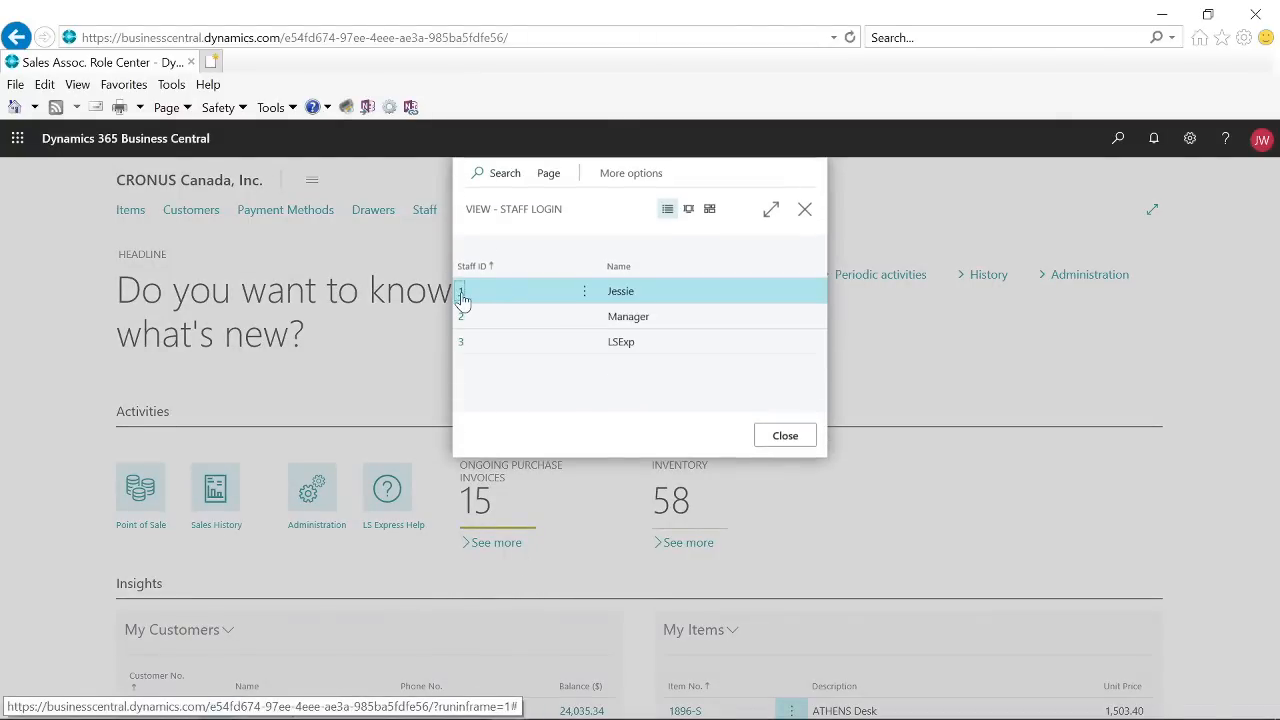
{"action": "left_click", "coordinate": [461, 292]}
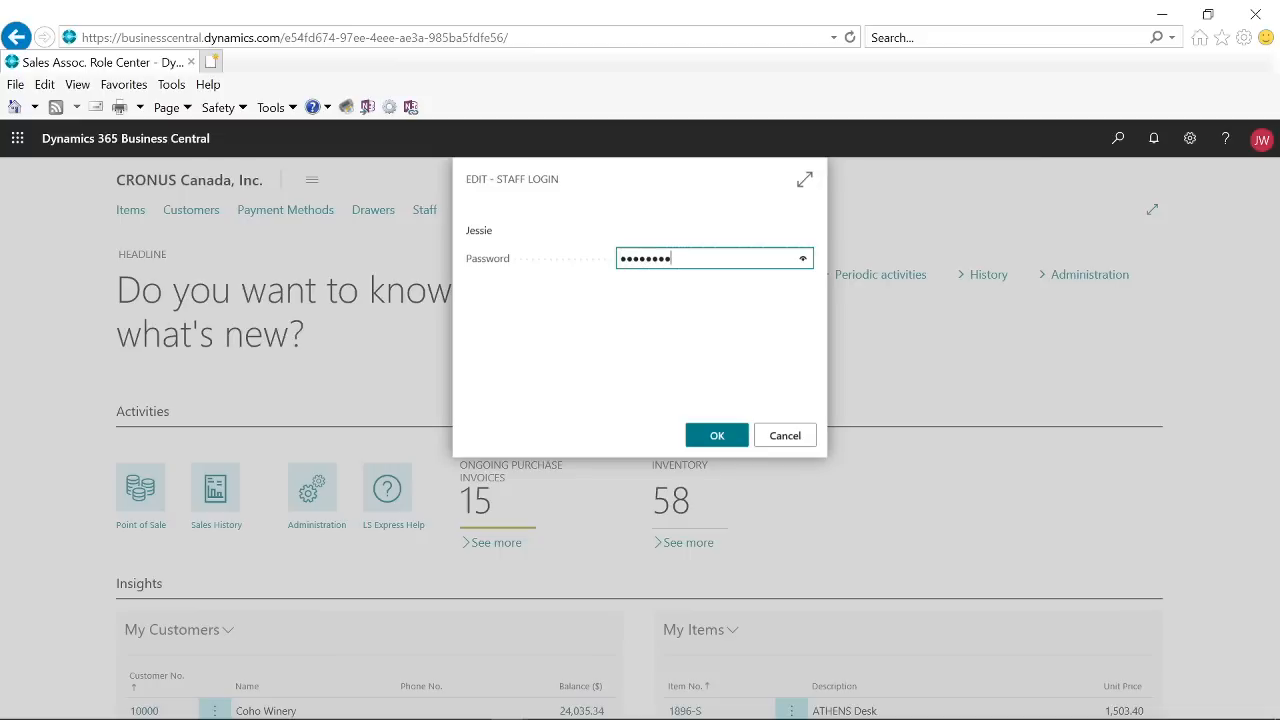
{"action": "left_click", "coordinate": [801, 436]}
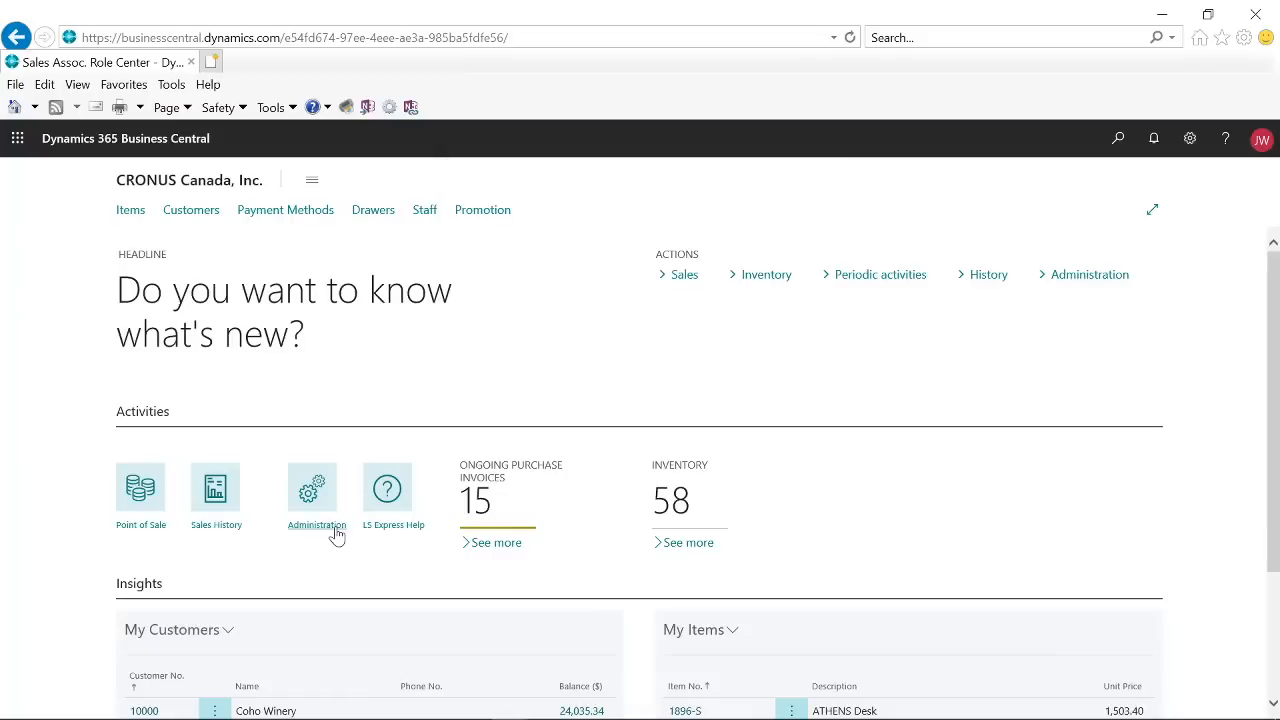
- Open LS Express Administration, copy the Business Central base address up to the tenant ID from its URL, and close the browser
{"action": "left_click", "coordinate": [337, 530]}
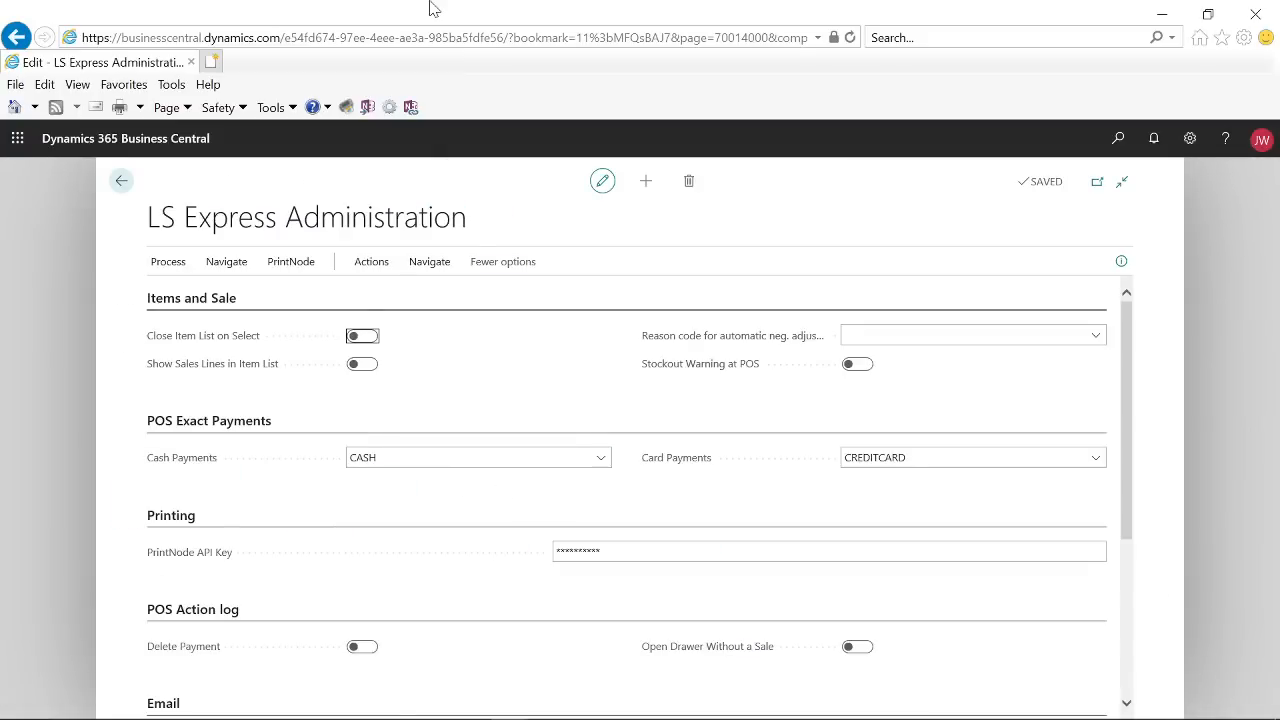
{"action": "left_click", "coordinate": [427, 38]}
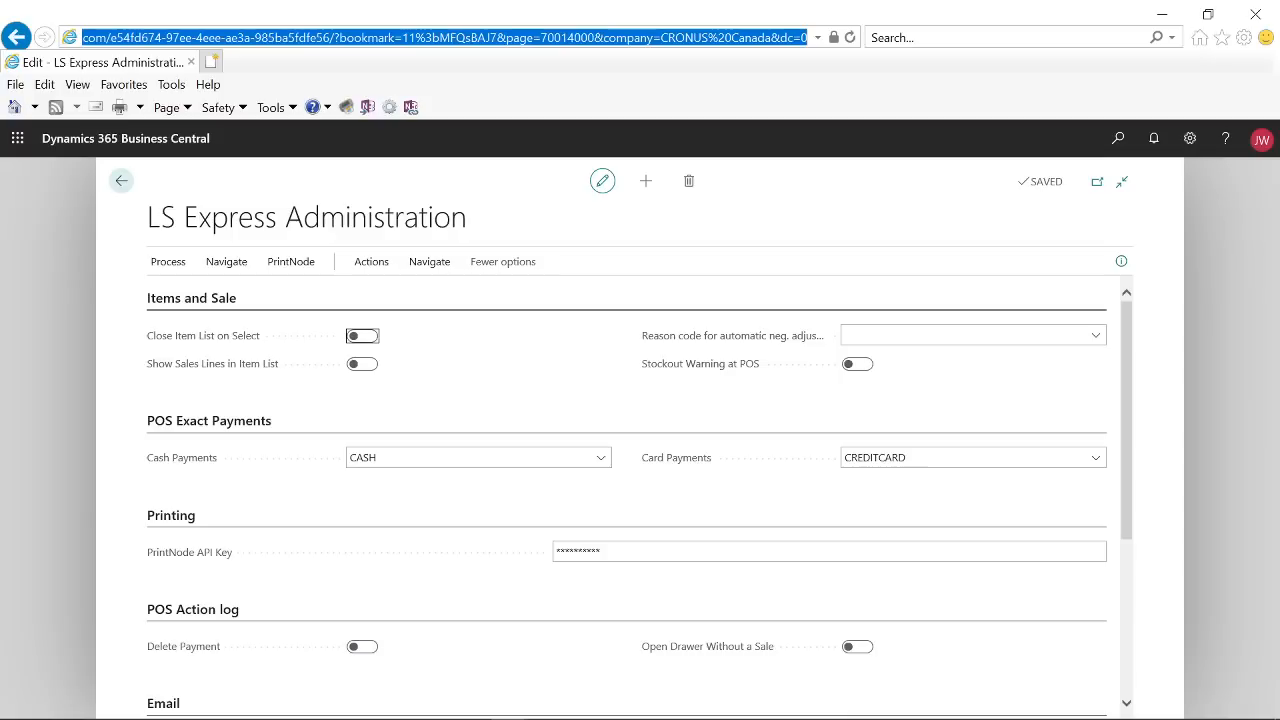
{"action": "left_click", "coordinate": [331, 37]}
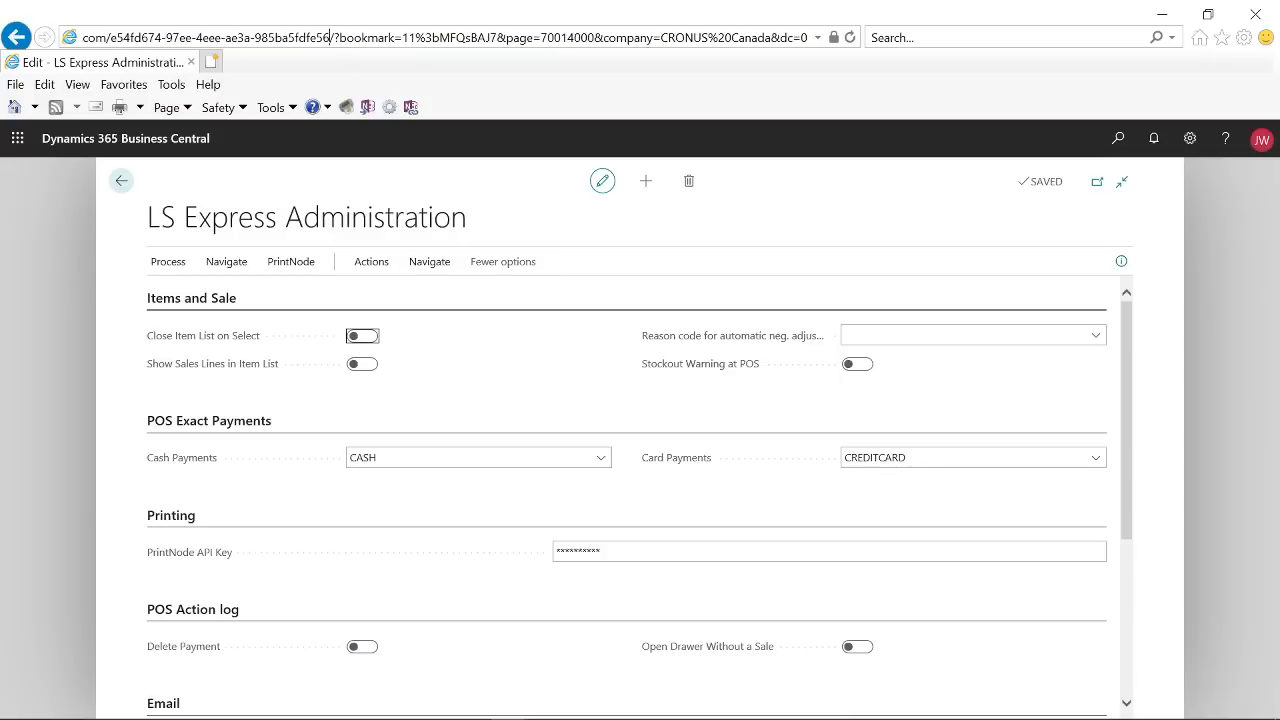
{"action": "key", "text": "shift+Home"}
{"action": "key", "text": "ctrl+c"}
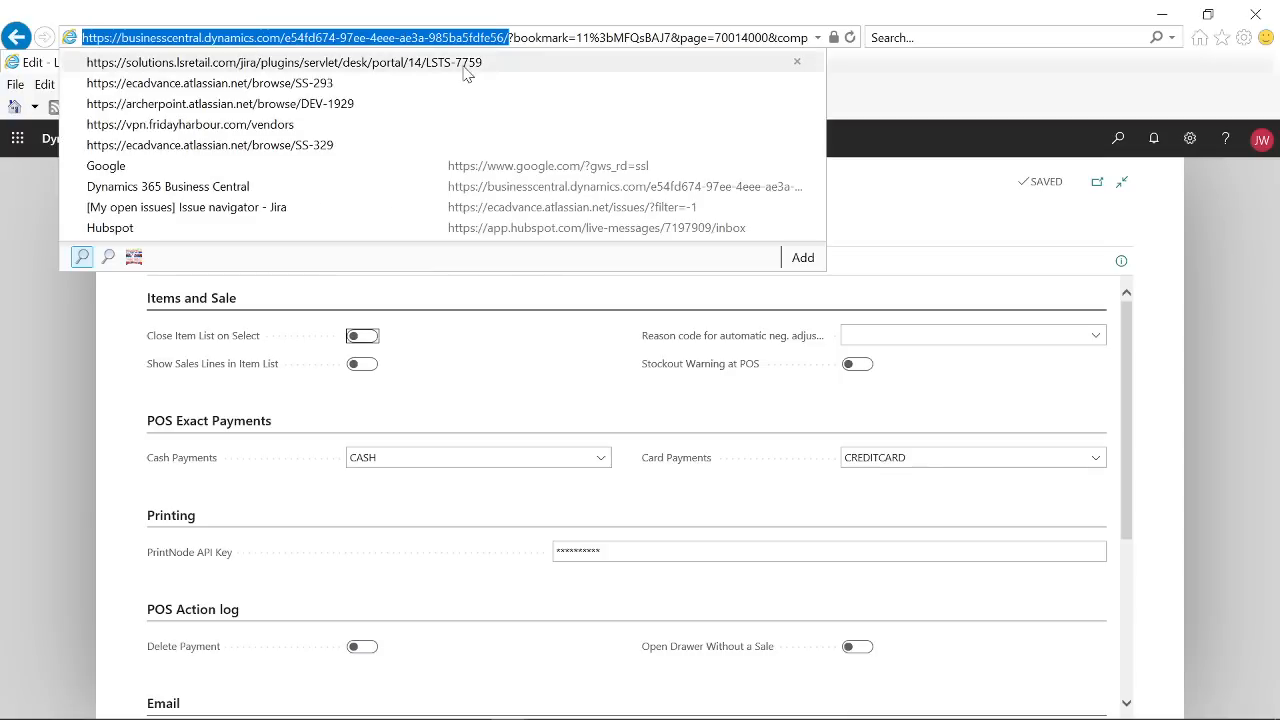
{"action": "left_click", "coordinate": [1256, 17]}
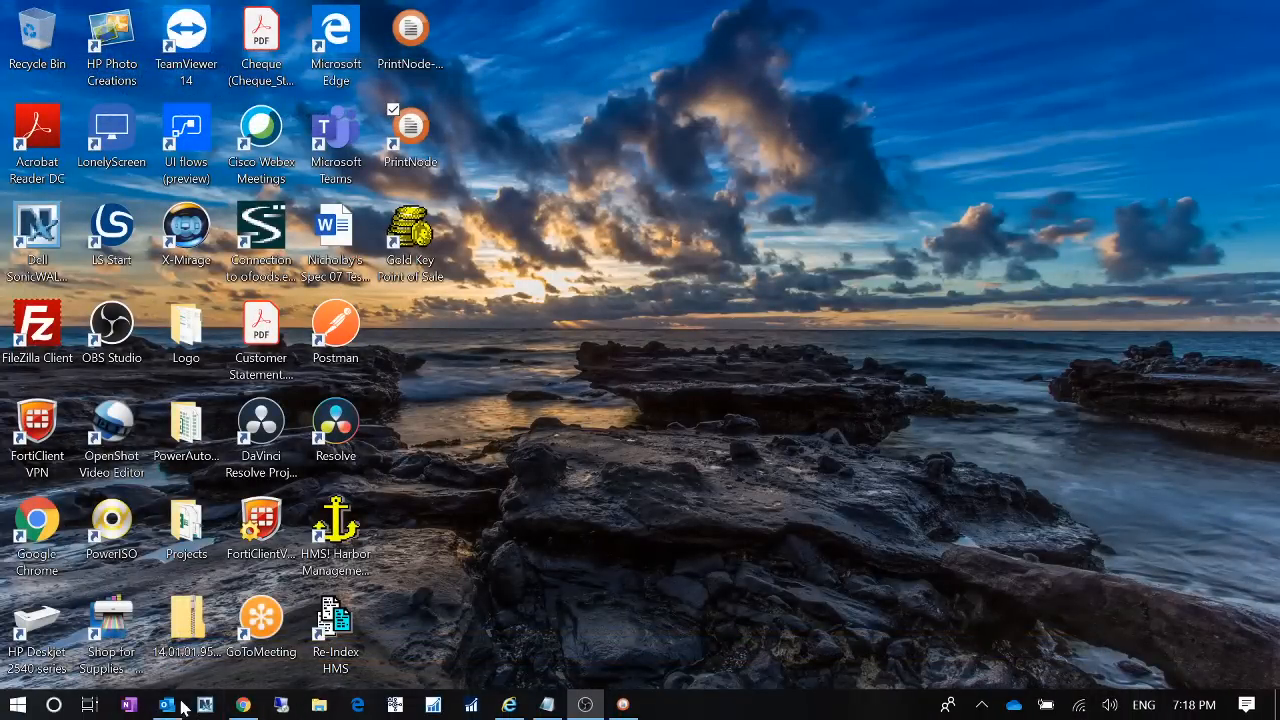
- Open the copied Business Central address in a maximized Microsoft Edge window, and sign in with the account connected to Windows
{"action": "left_click", "coordinate": [354, 708]}
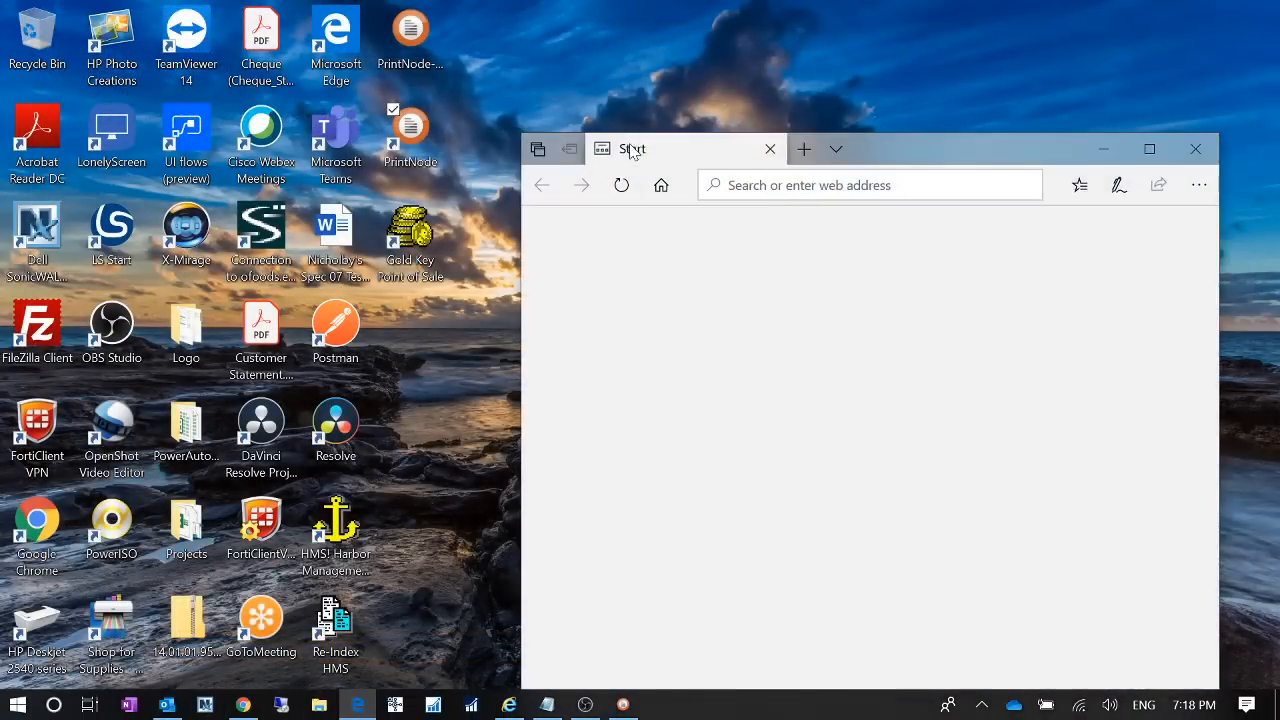
{"action": "double_click", "coordinate": [1055, 118]}
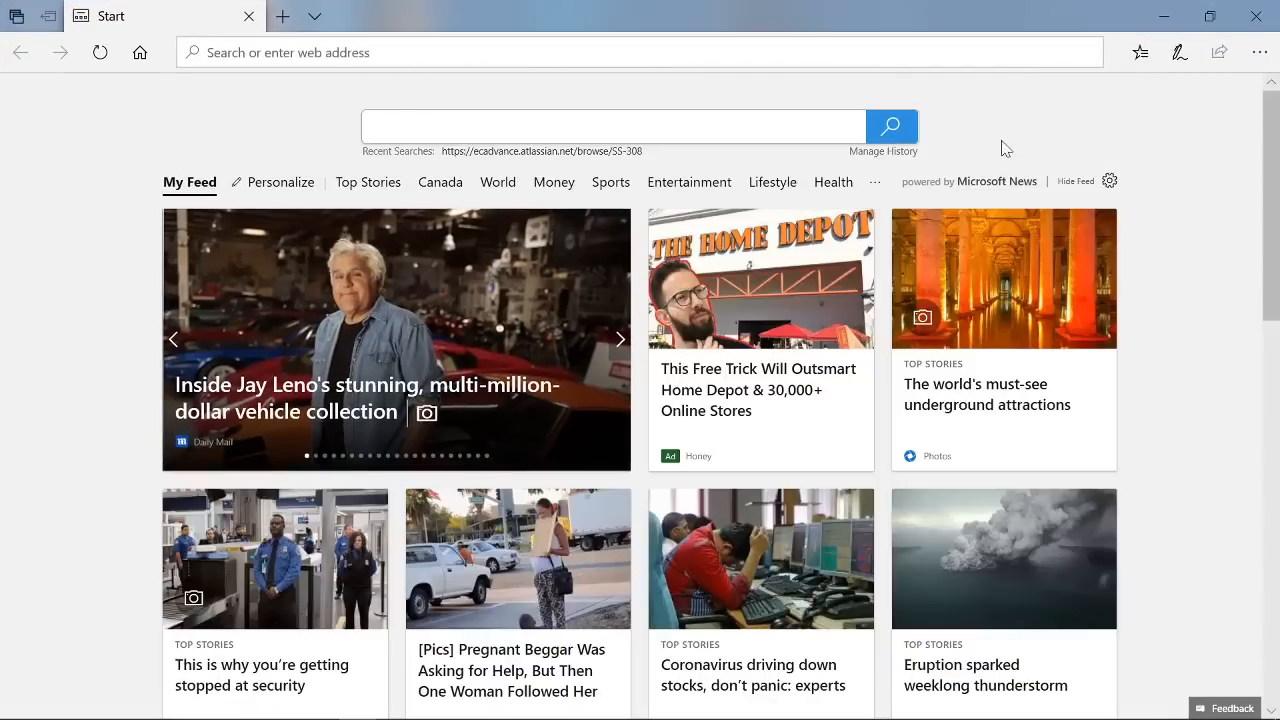
{"action": "key", "text": "ctrl+v"}
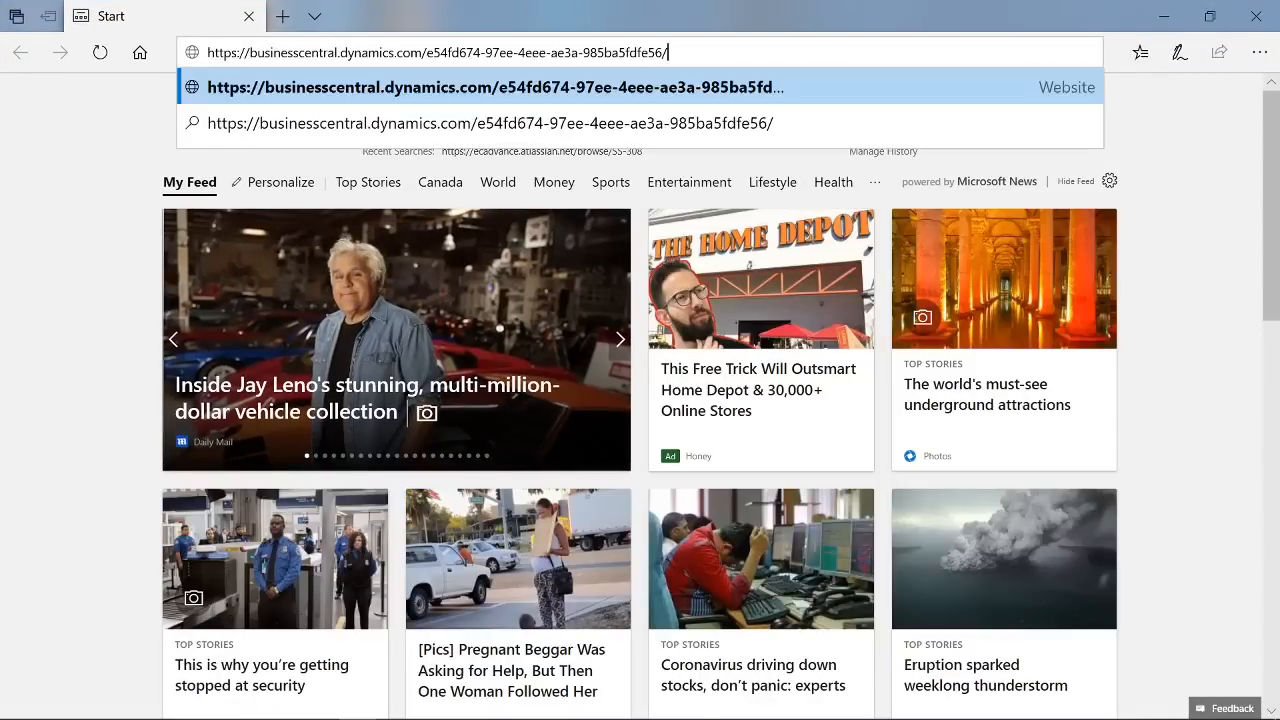
{"action": "key", "text": "Return"}
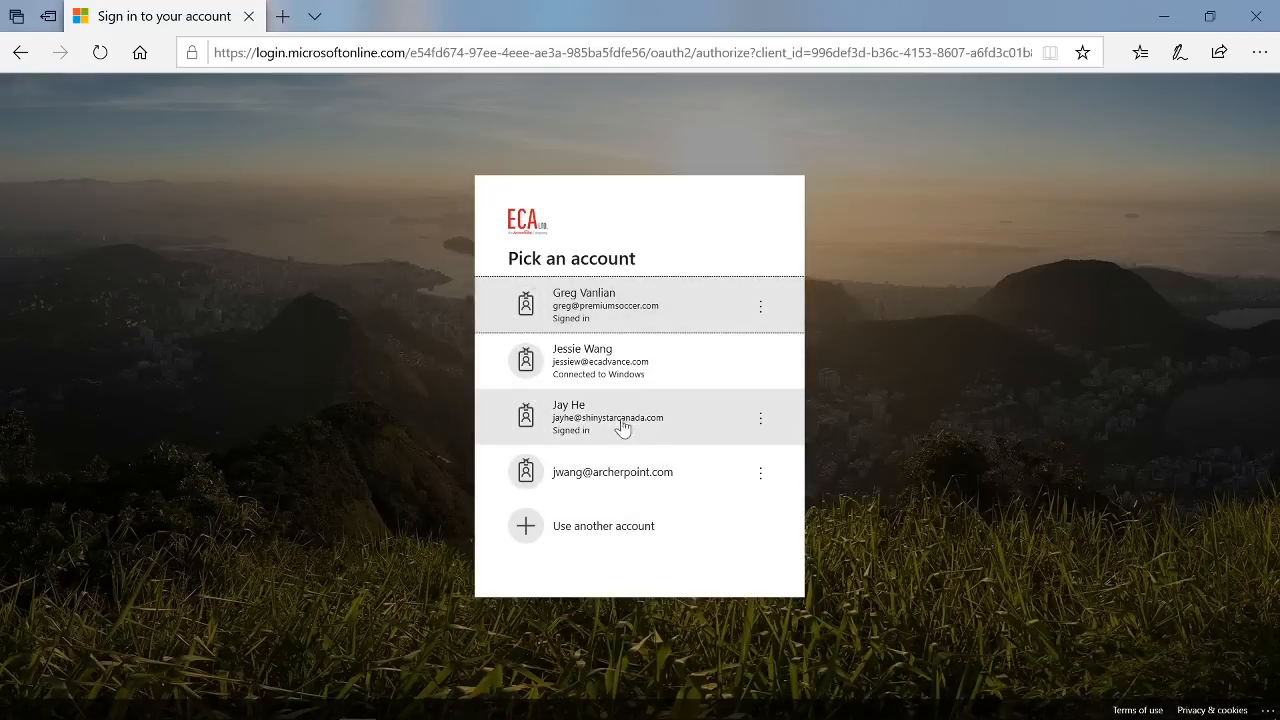
{"action": "left_click", "coordinate": [651, 374]}
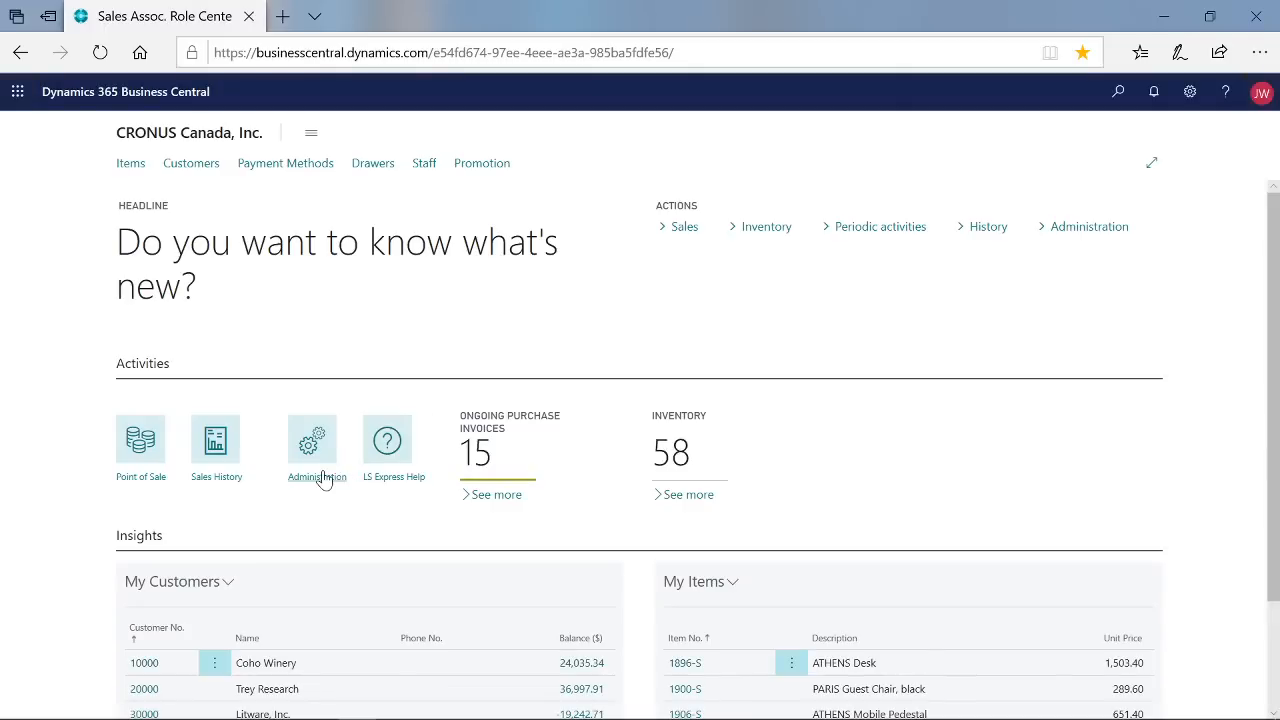
- Open the Payment Methods list from LS Express Administration, and hide its details pane
{"action": "left_click", "coordinate": [320, 478]}
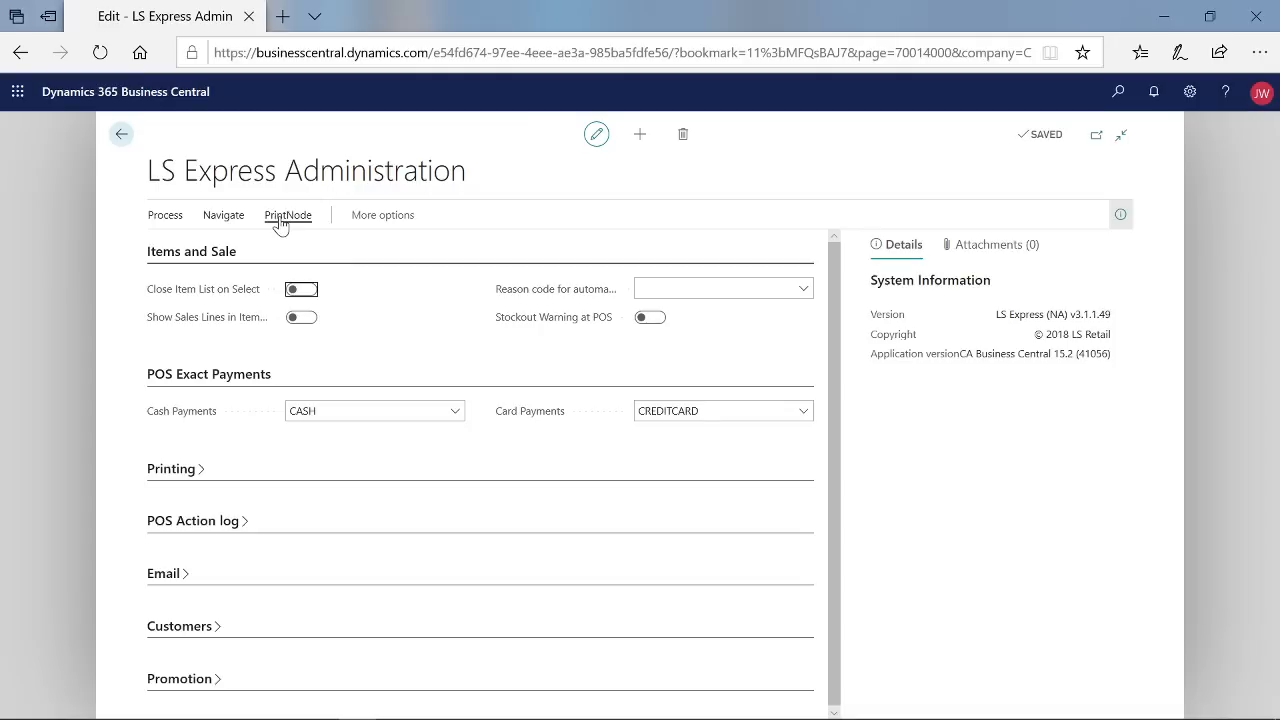
{"action": "left_click", "coordinate": [360, 216]}
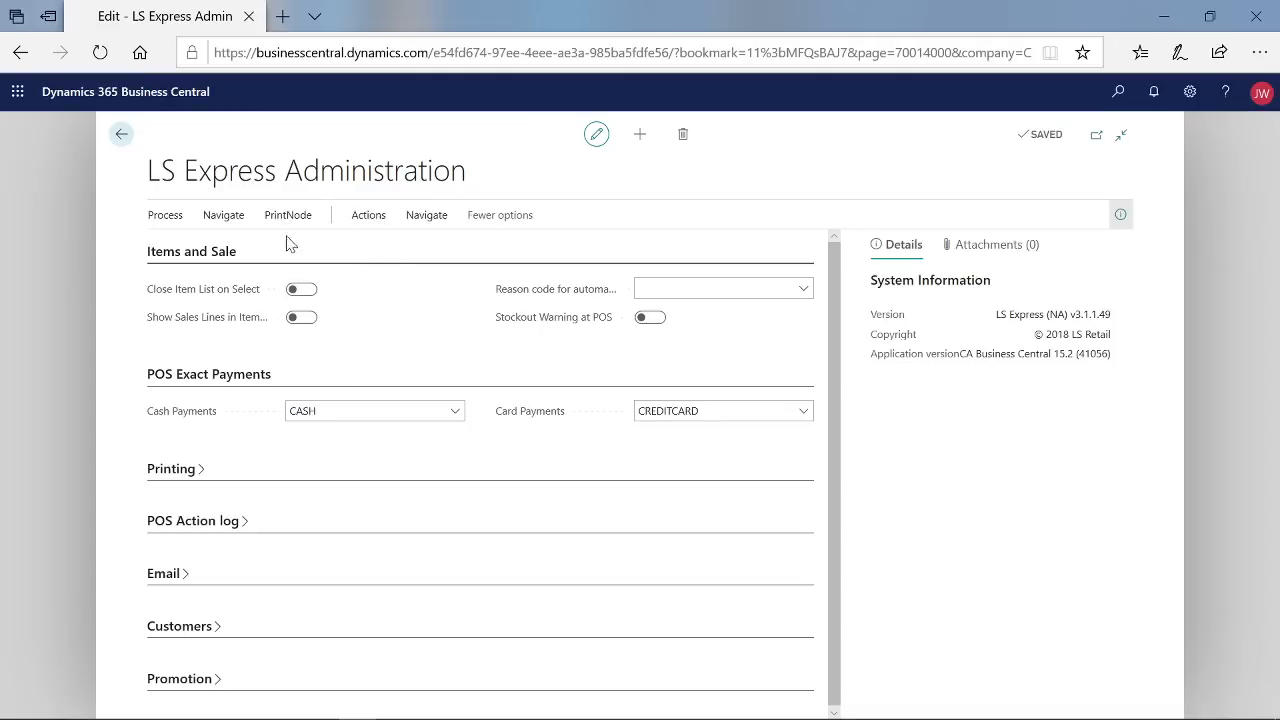
{"action": "left_click", "coordinate": [412, 217]}
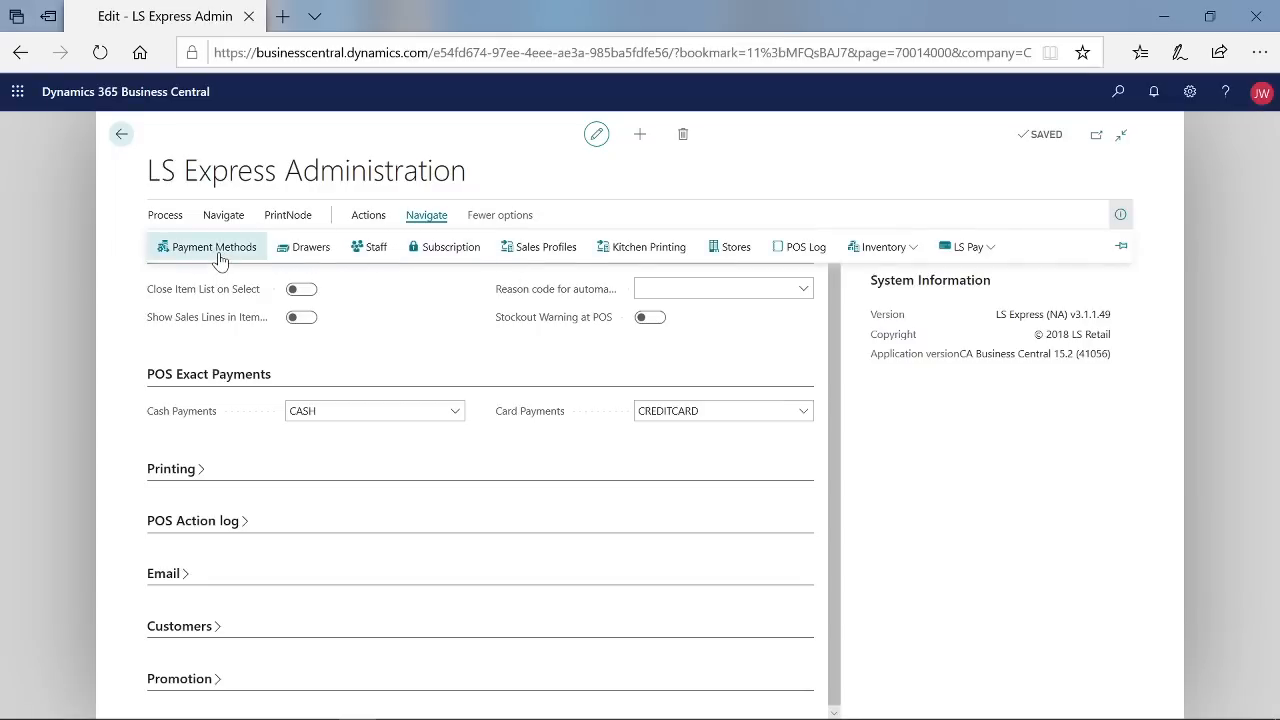
{"action": "left_click", "coordinate": [445, 247]}
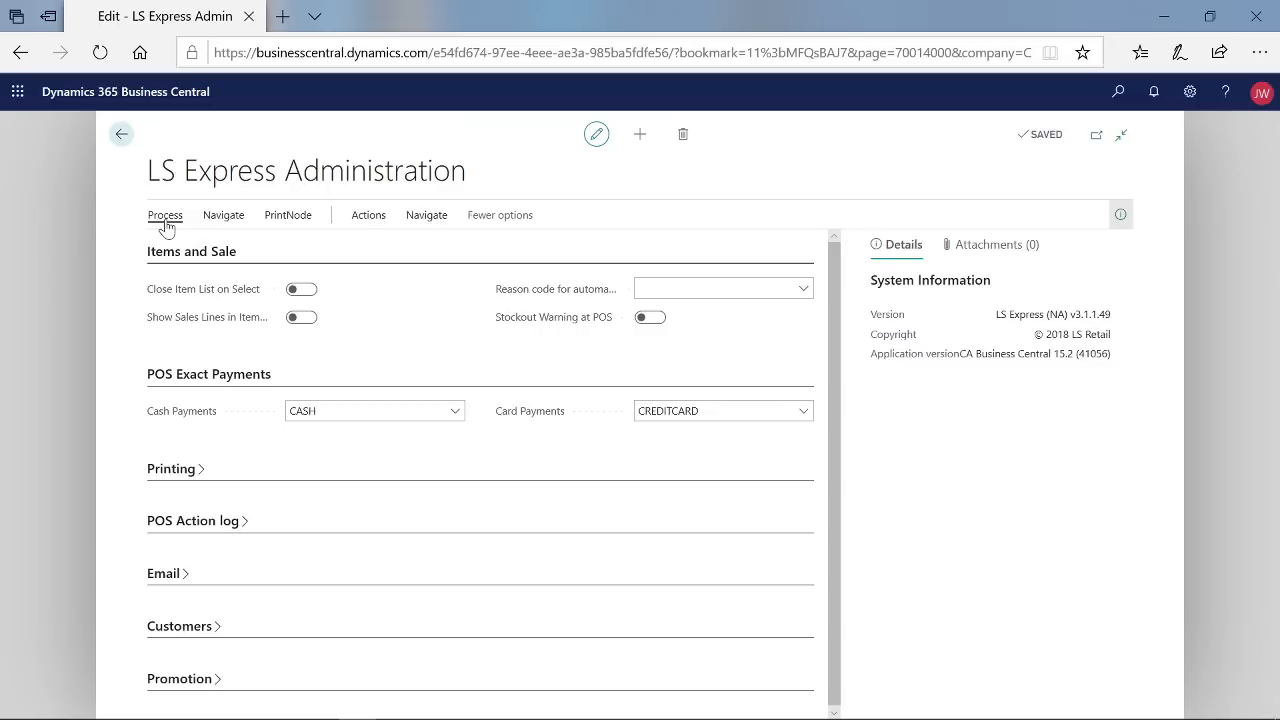
{"action": "left_click", "coordinate": [428, 216]}
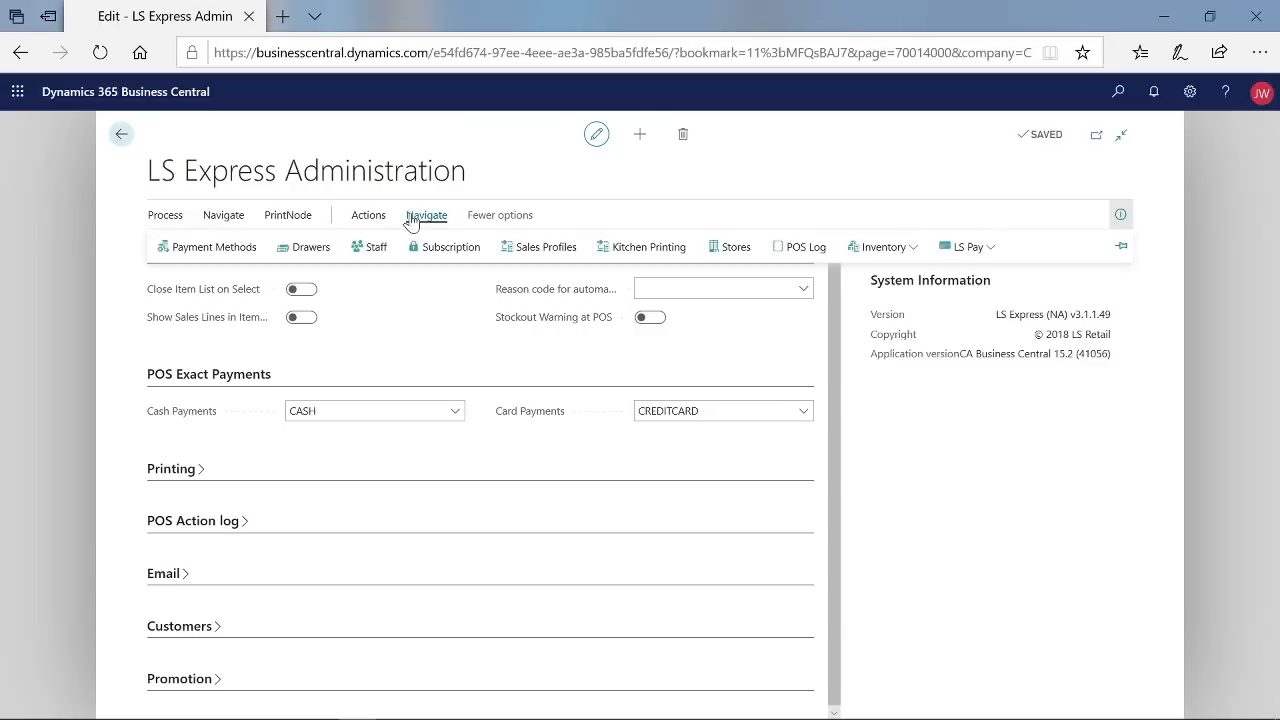
{"action": "left_click", "coordinate": [240, 252]}
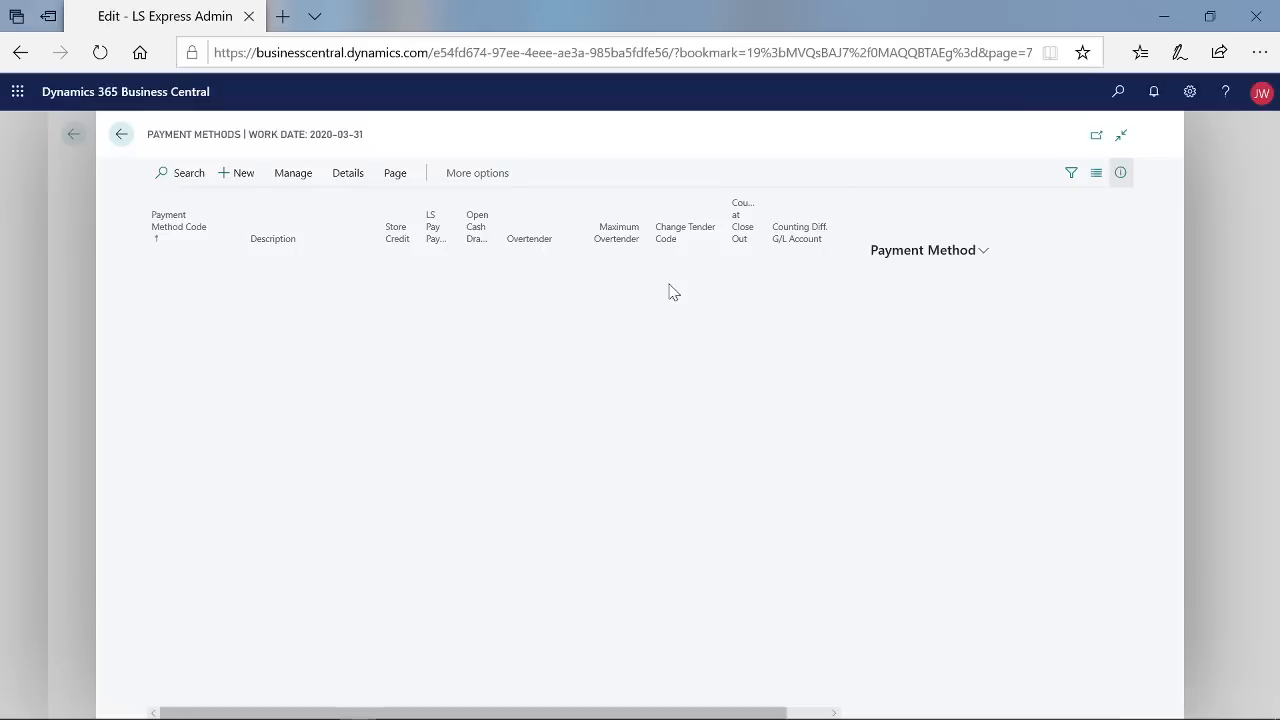
{"action": "left_click", "coordinate": [1120, 172]}
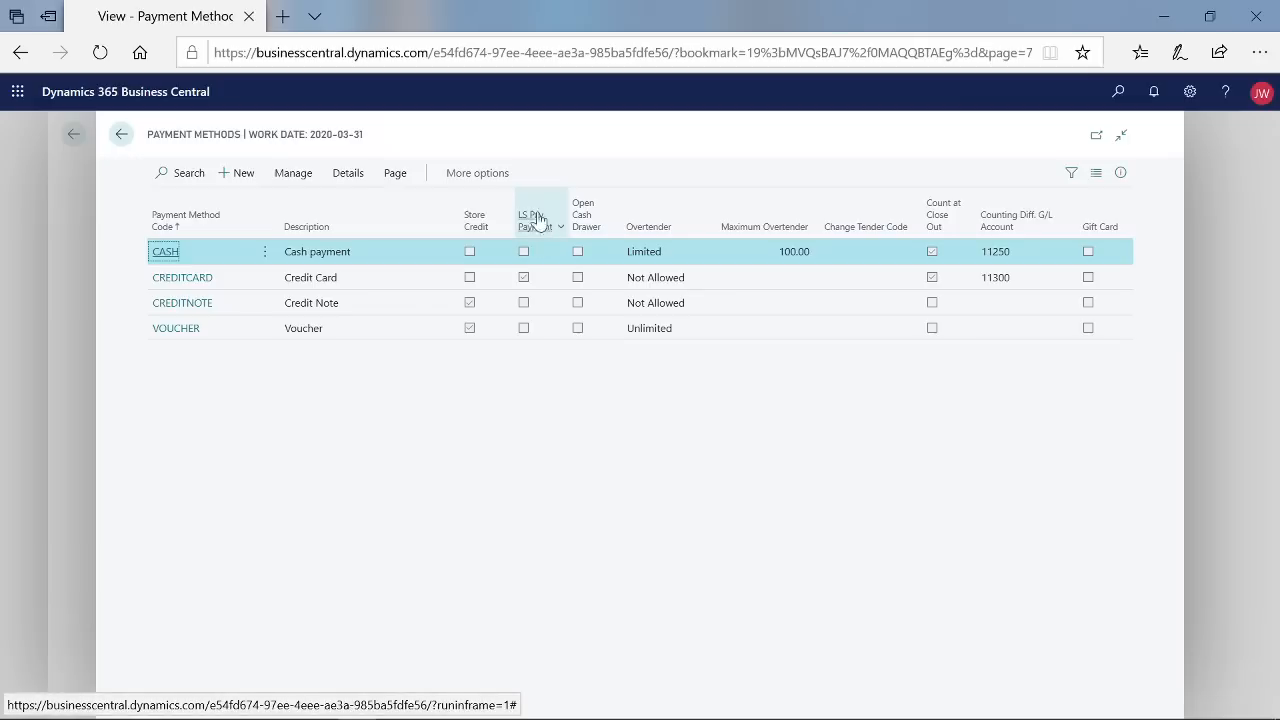
- Open the CREDITCARD payment method card, try to return to the list, and dismiss the message about the balancing account
{"action": "left_click", "coordinate": [200, 282]}
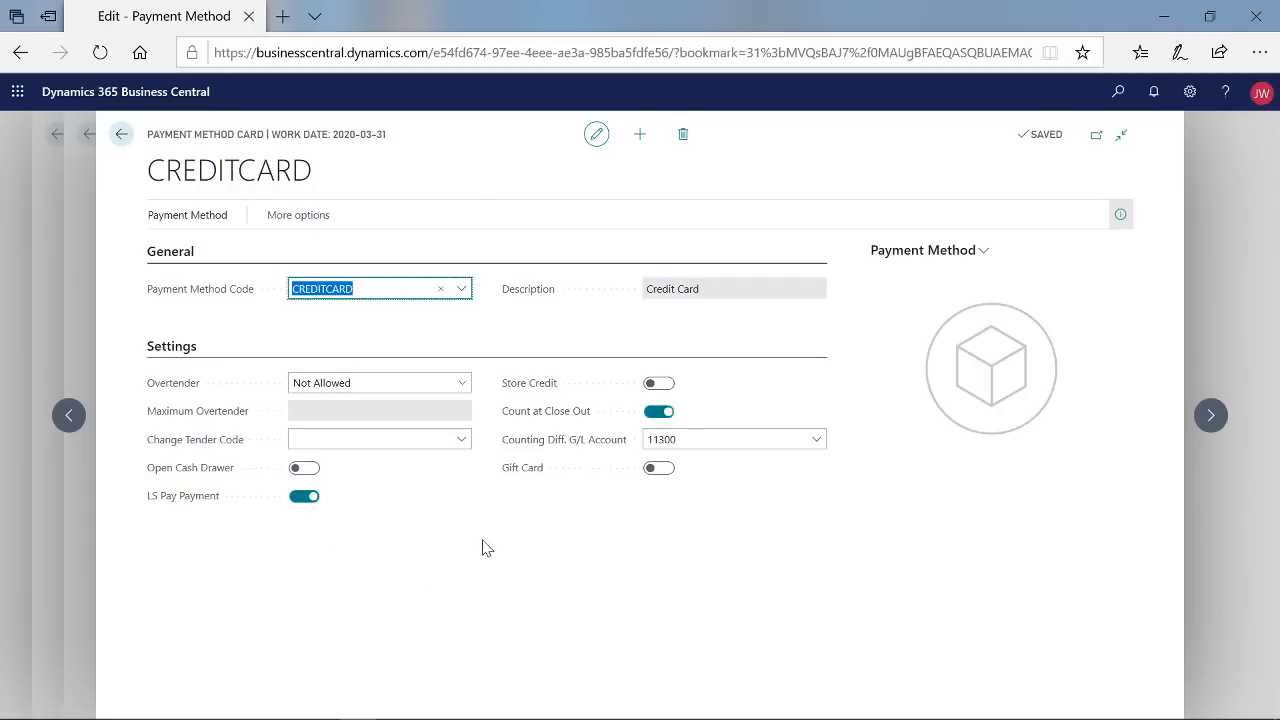
{"action": "left_click", "coordinate": [121, 134]}
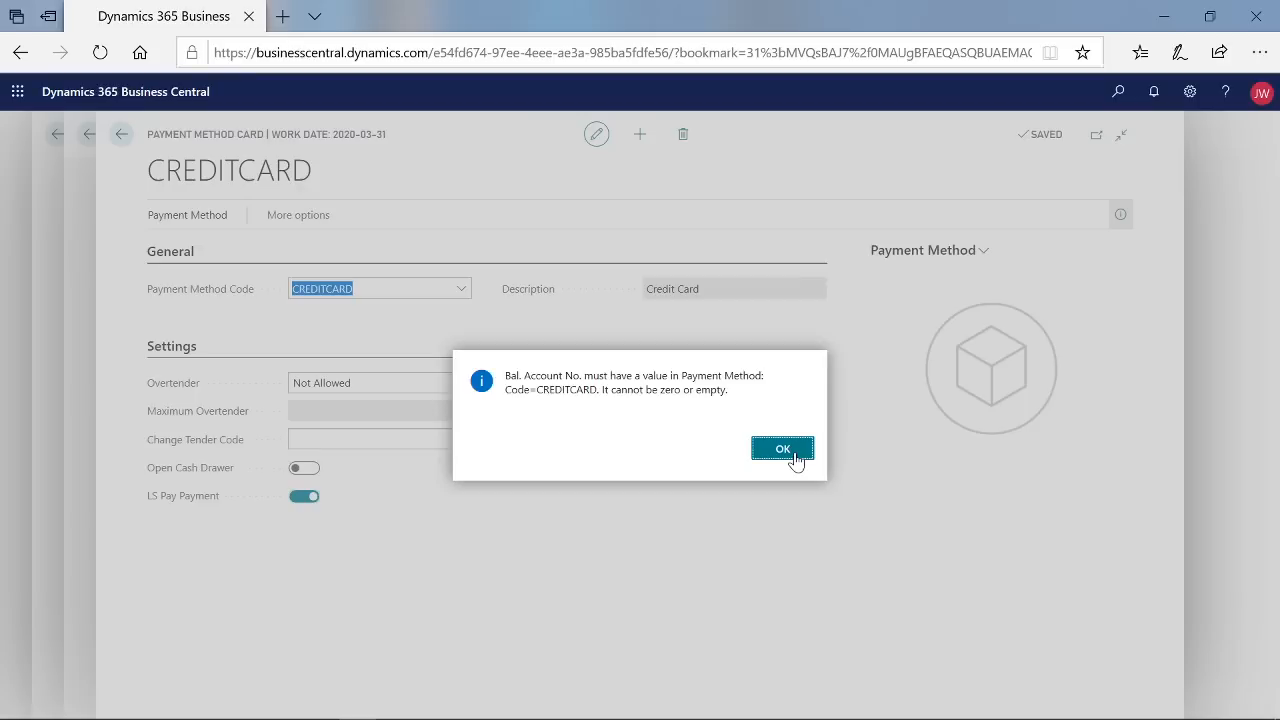
{"action": "left_click", "coordinate": [783, 449]}
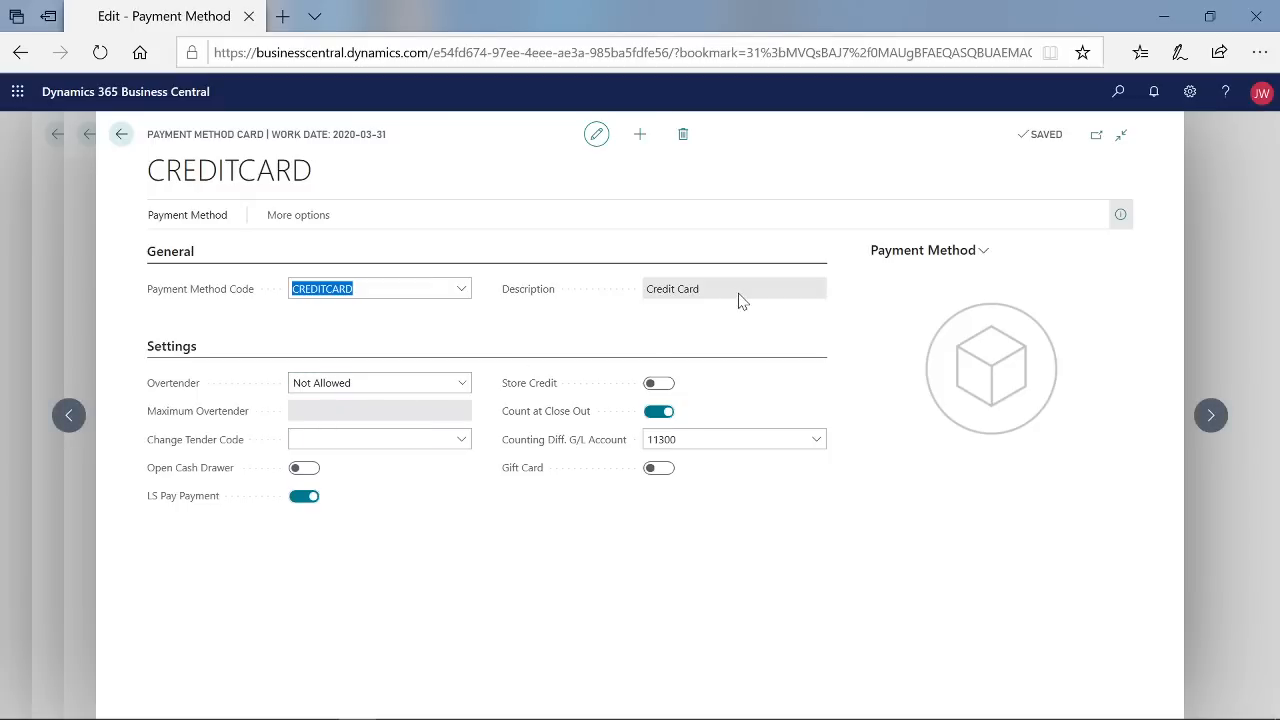
{"action": "left_click", "coordinate": [980, 255]}
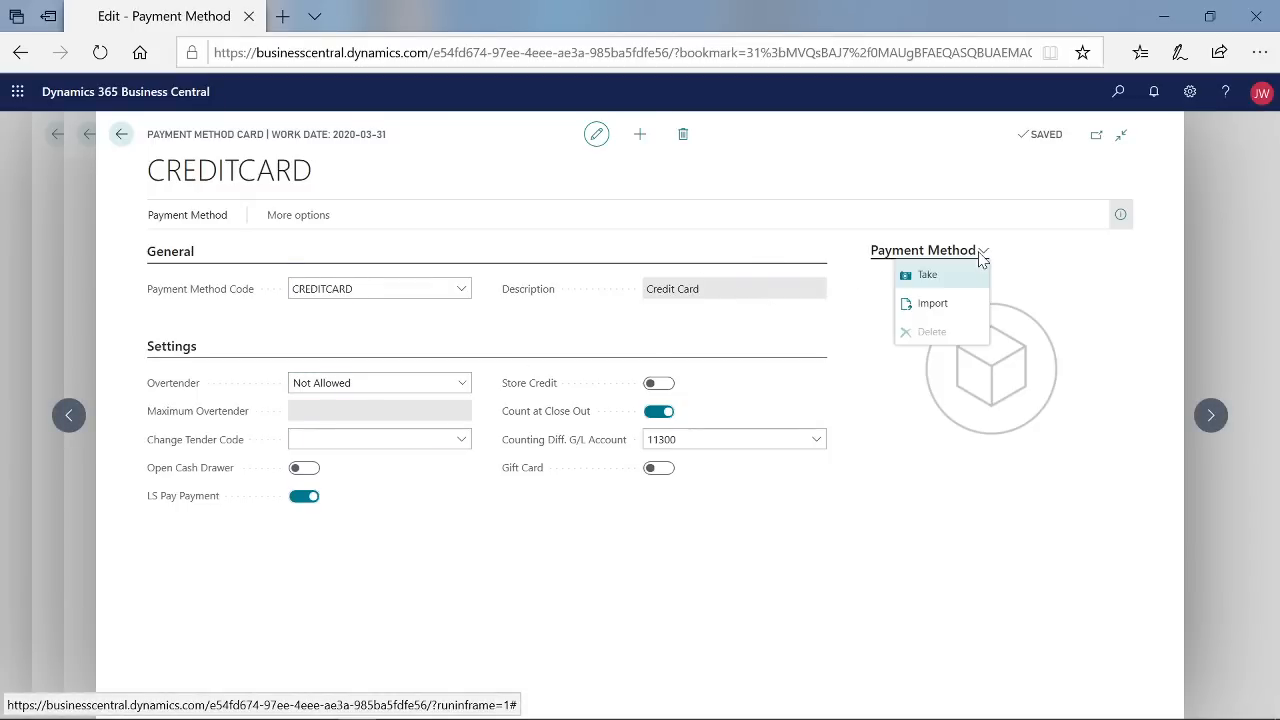
{"action": "left_click", "coordinate": [508, 543]}
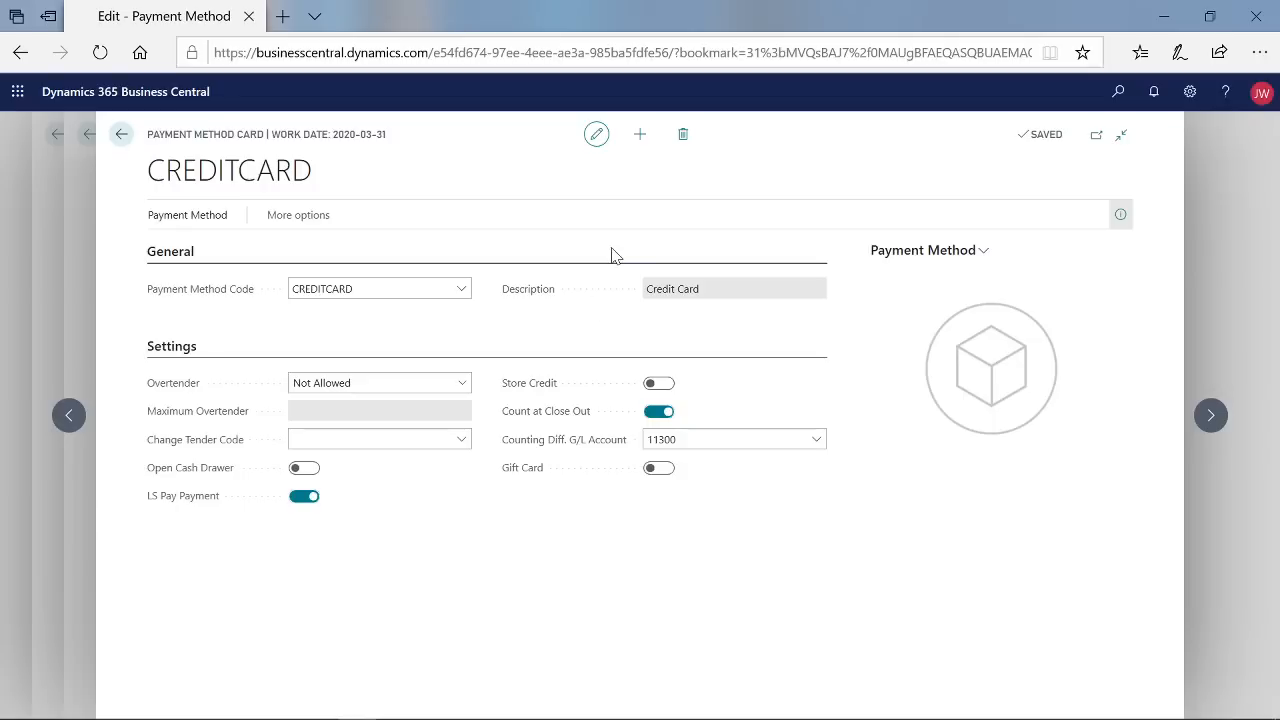
- Open the full Payment Methods list for editing from the code lookup, and try to set CREDITCARD's balancing account number to 11200
{"action": "left_click", "coordinate": [462, 290]}
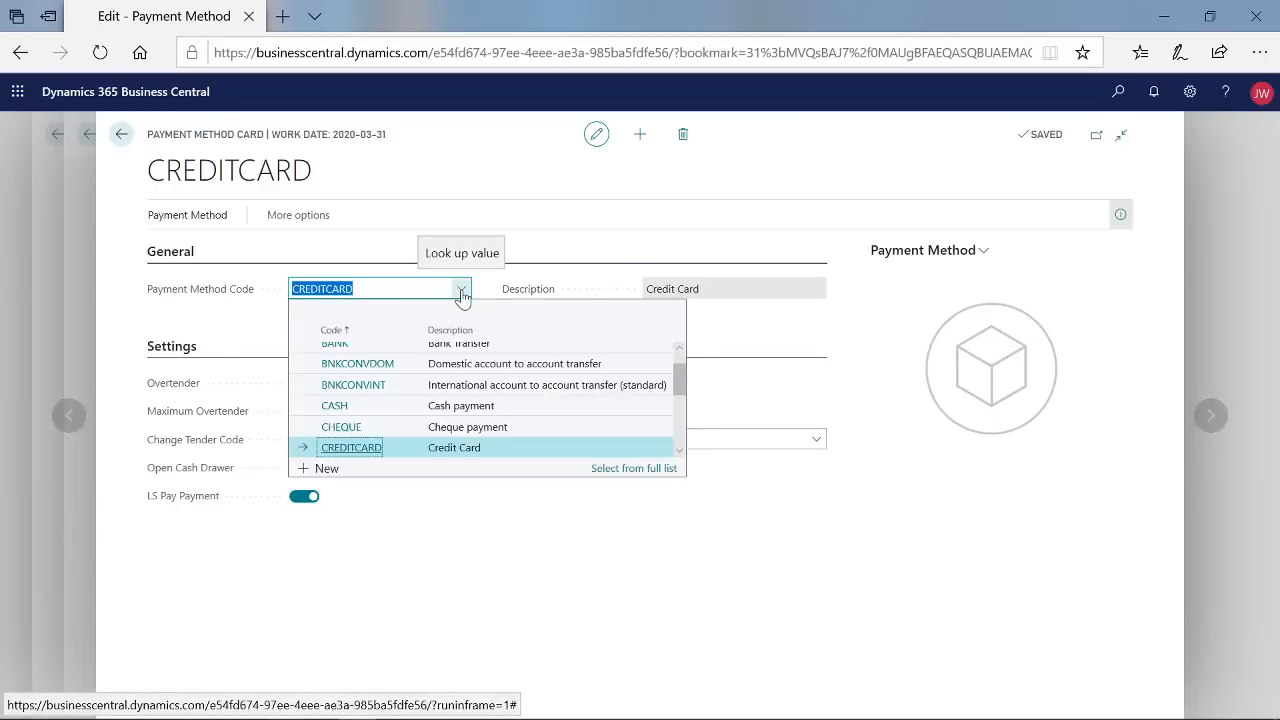
{"action": "left_click", "coordinate": [633, 469]}
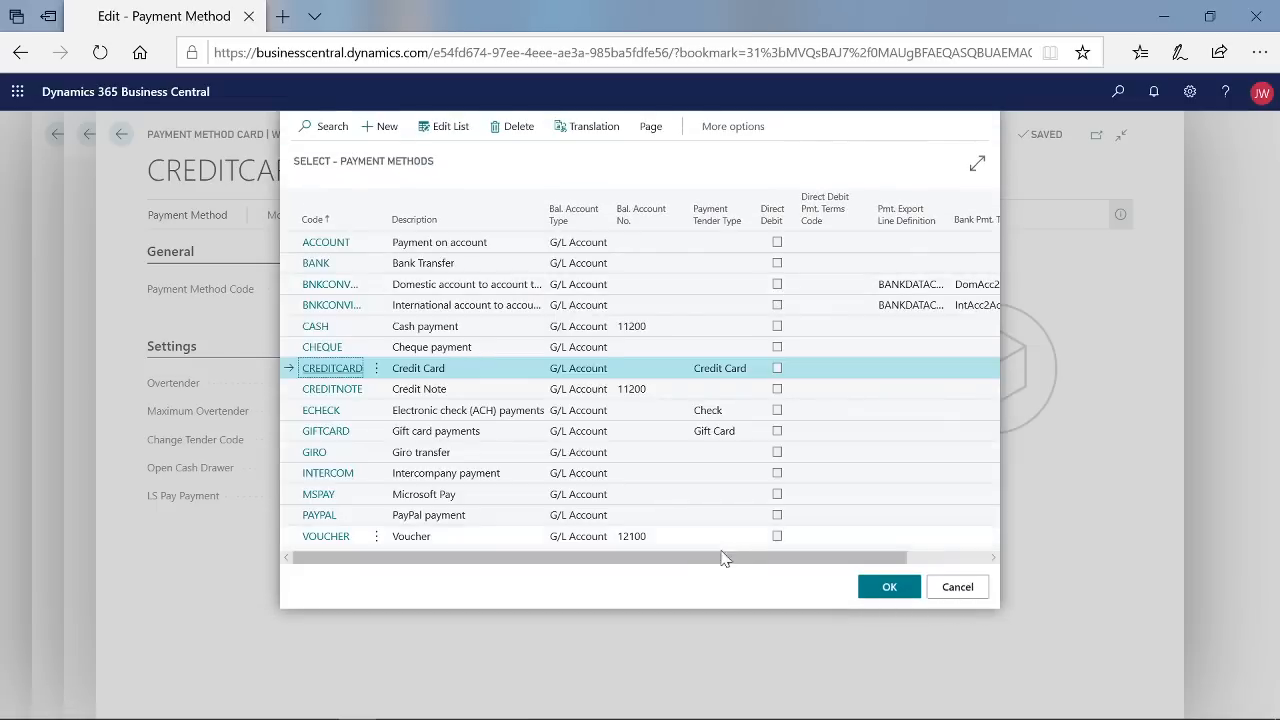
{"action": "left_click", "coordinate": [977, 163]}
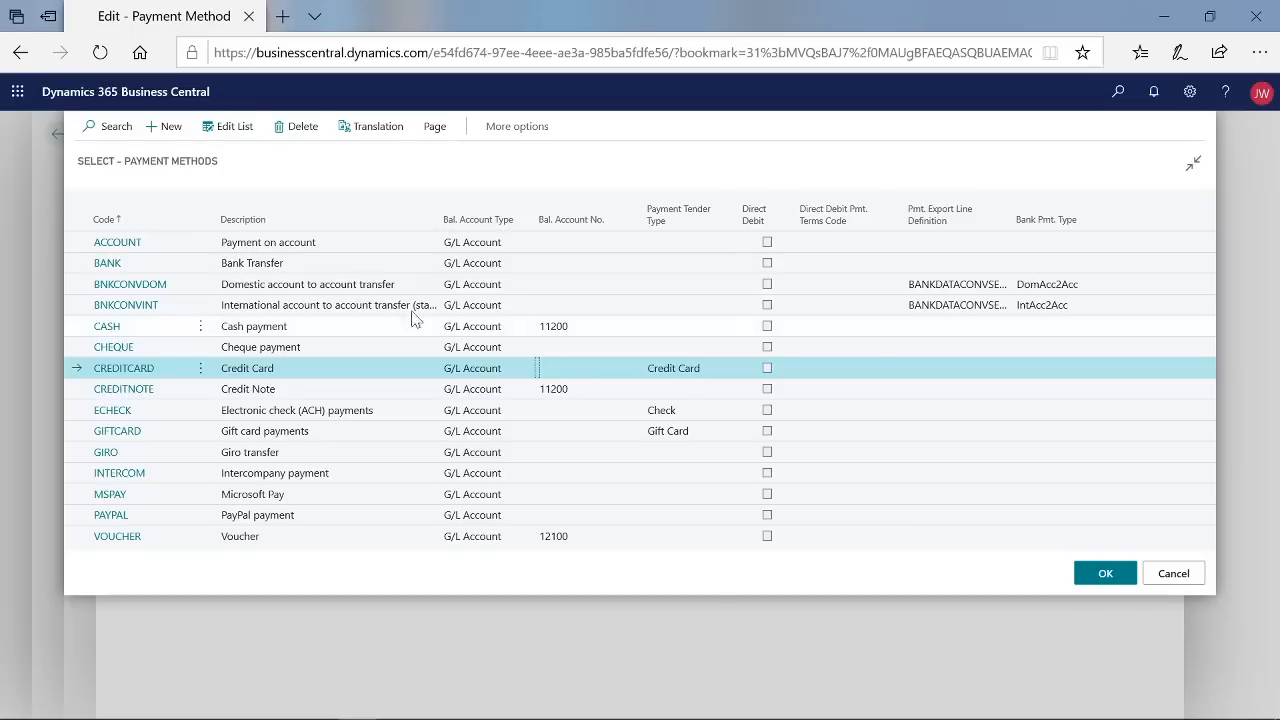
{"action": "left_click", "coordinate": [234, 129]}
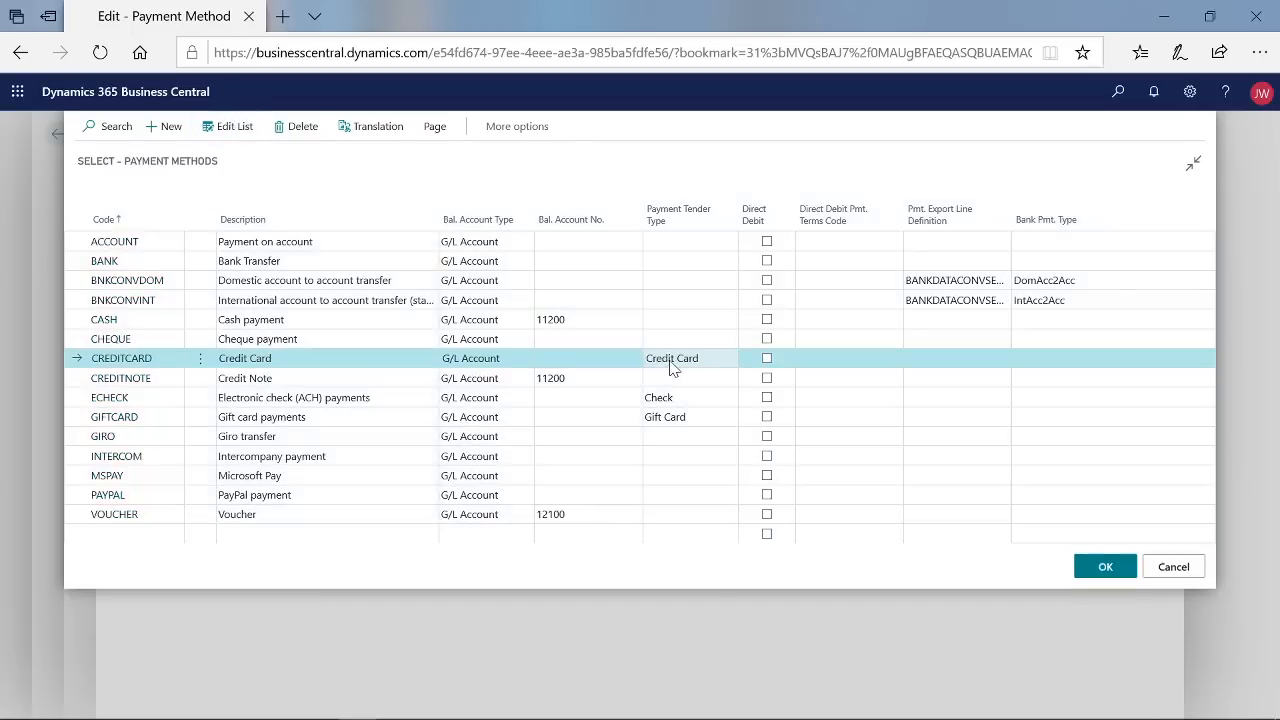
{"action": "left_click", "coordinate": [576, 360]}
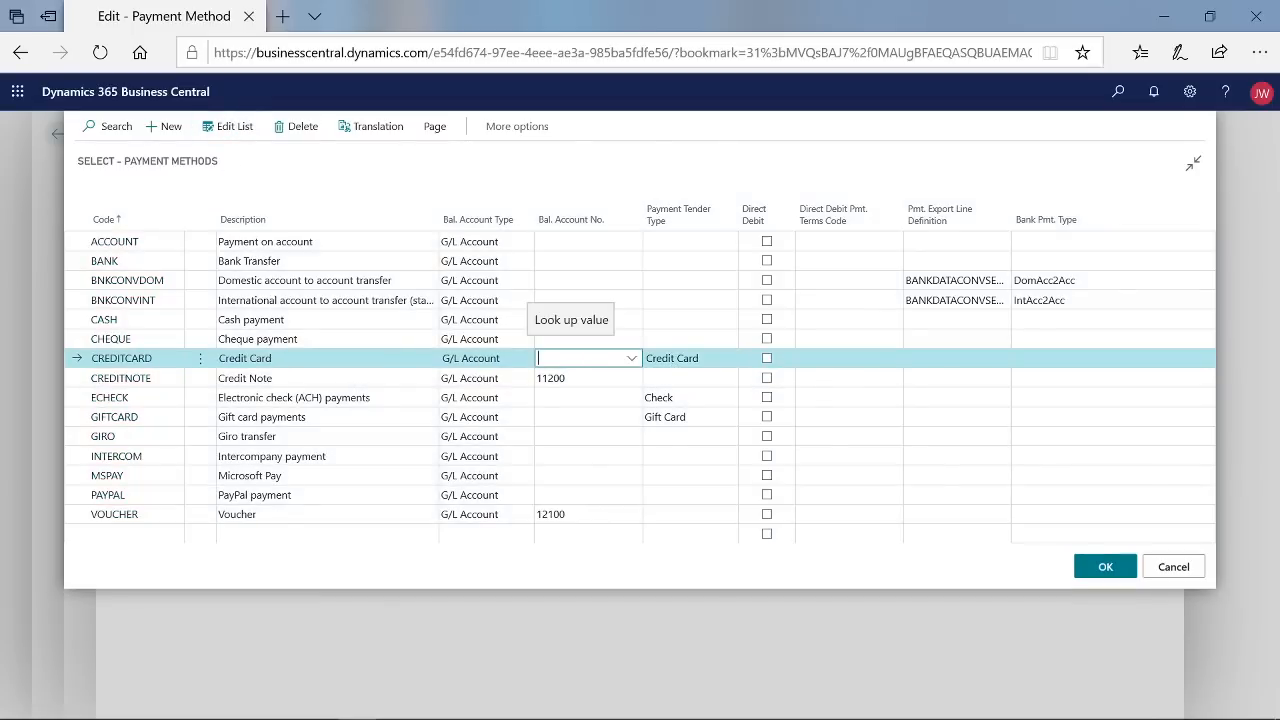
{"action": "type", "text": "11200"}
{"action": "key", "text": "Tab"}
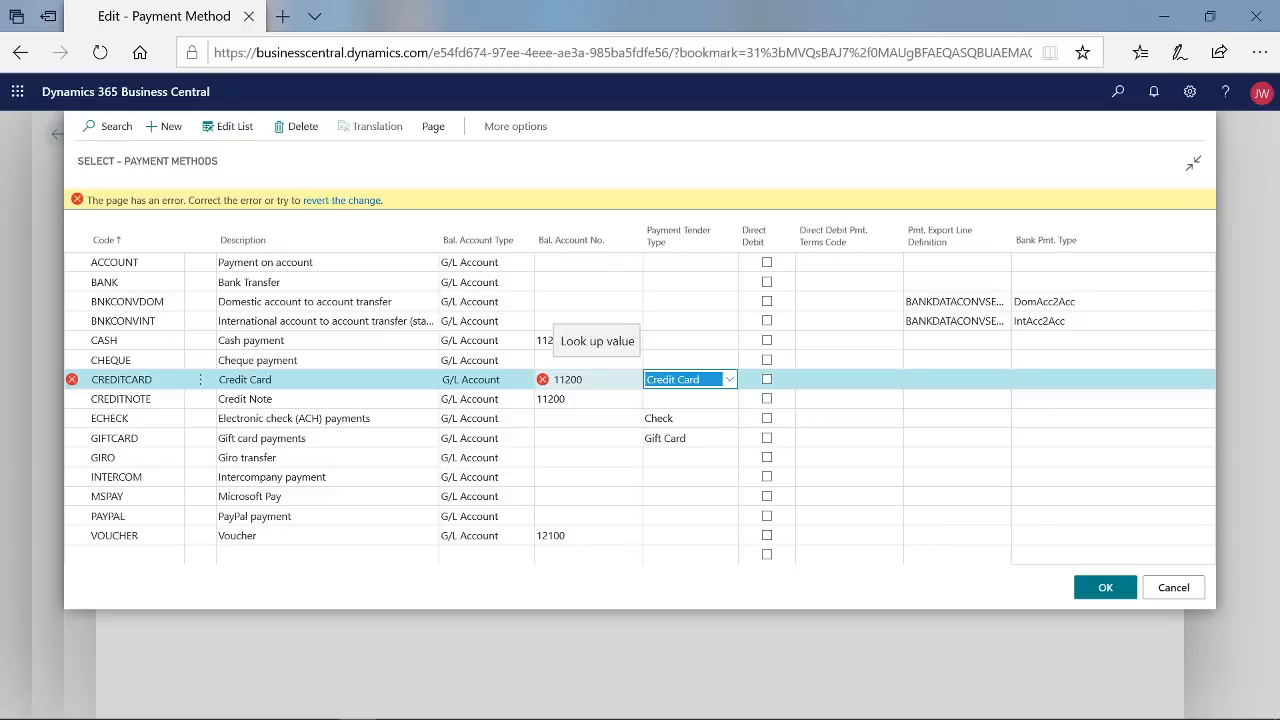
- Clear the balancing account number entered for CREDITCARD, and cancel the payment method selection
{"action": "left_click", "coordinate": [597, 380]}
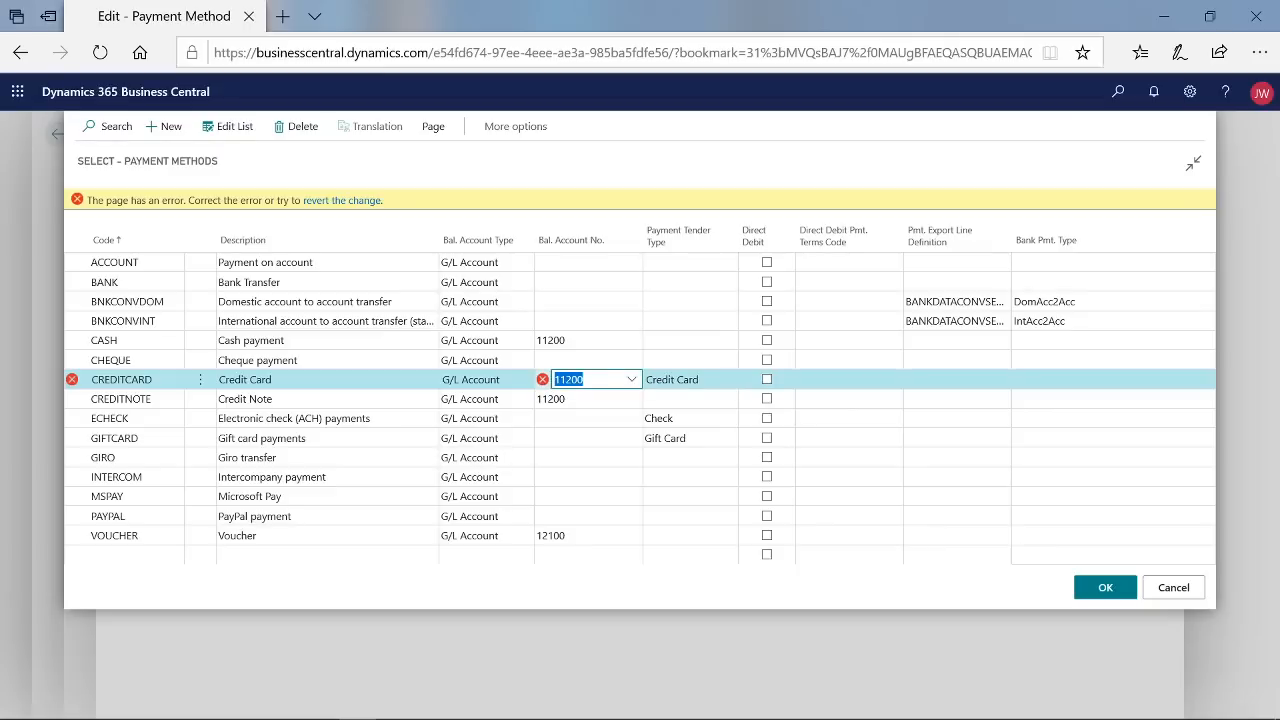
{"action": "key", "text": "BackSpace"}
{"action": "key", "text": "Tab"}
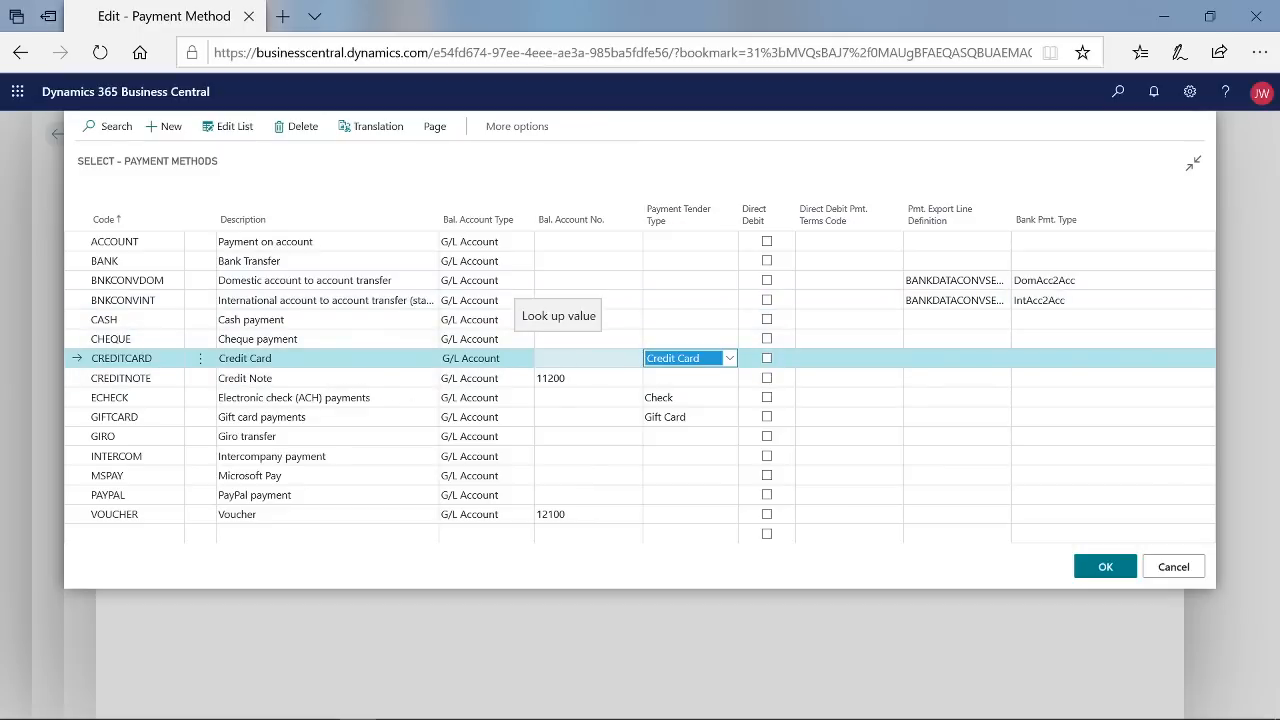
{"action": "left_click", "coordinate": [1174, 569]}
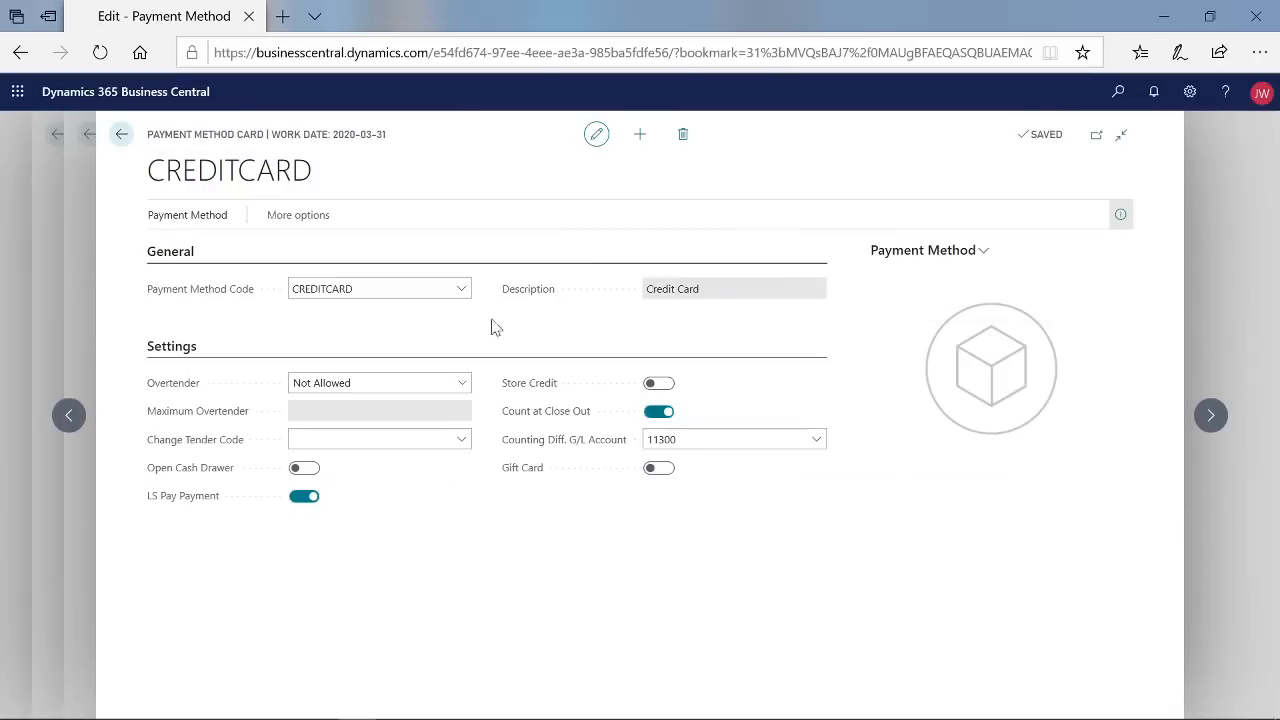
- Try repeatedly to leave the CREDITCARD payment method card, dismissing the balancing account message each time
{"action": "left_click", "coordinate": [121, 134]}
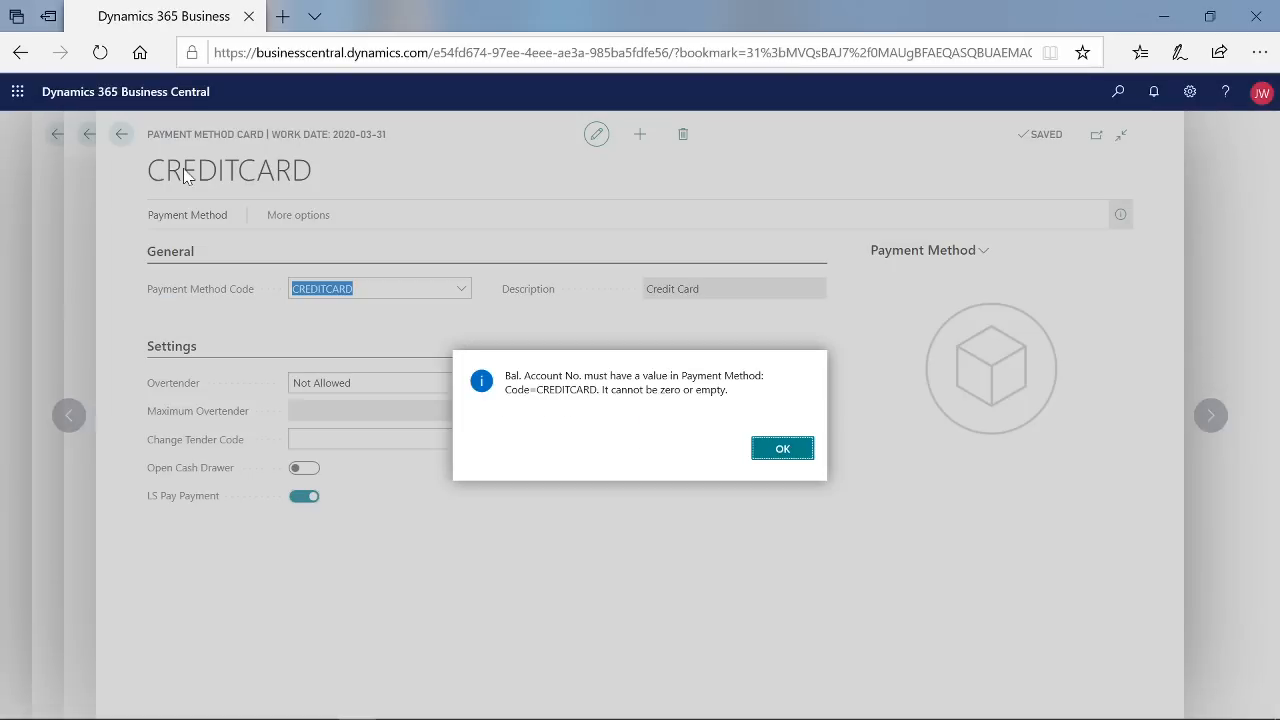
{"action": "left_click", "coordinate": [790, 455]}
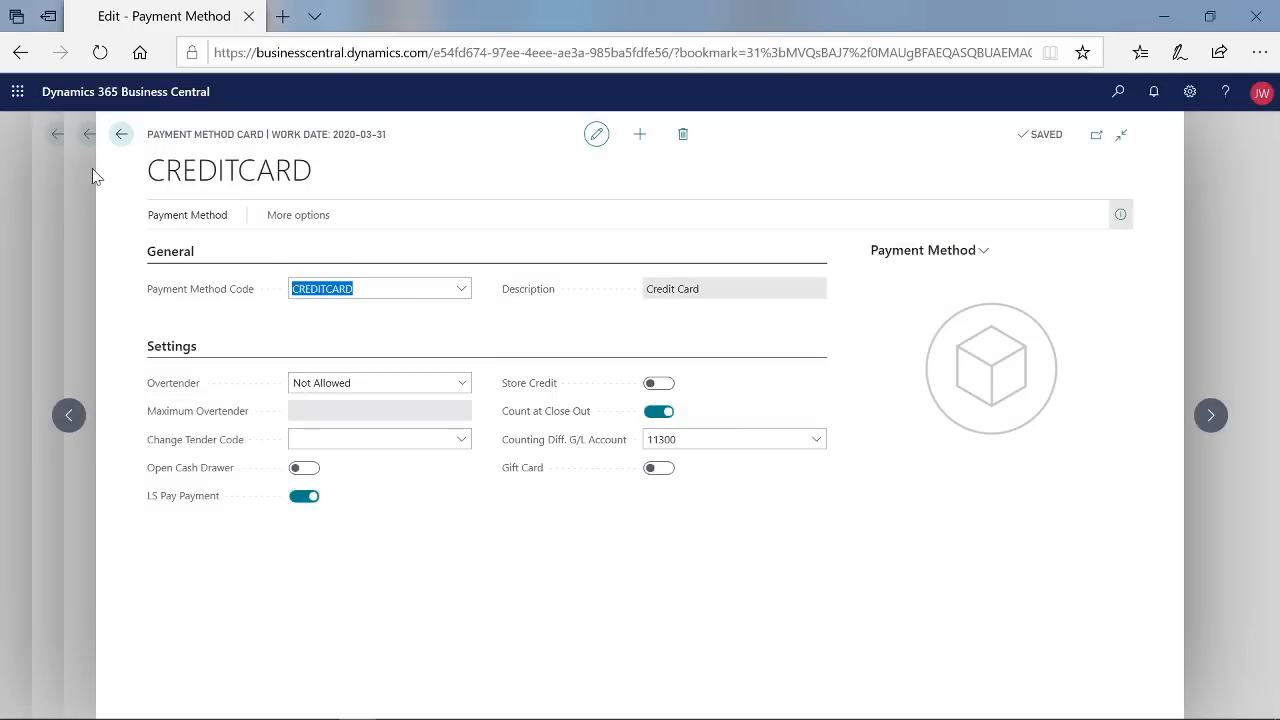
{"action": "left_click", "coordinate": [123, 135]}
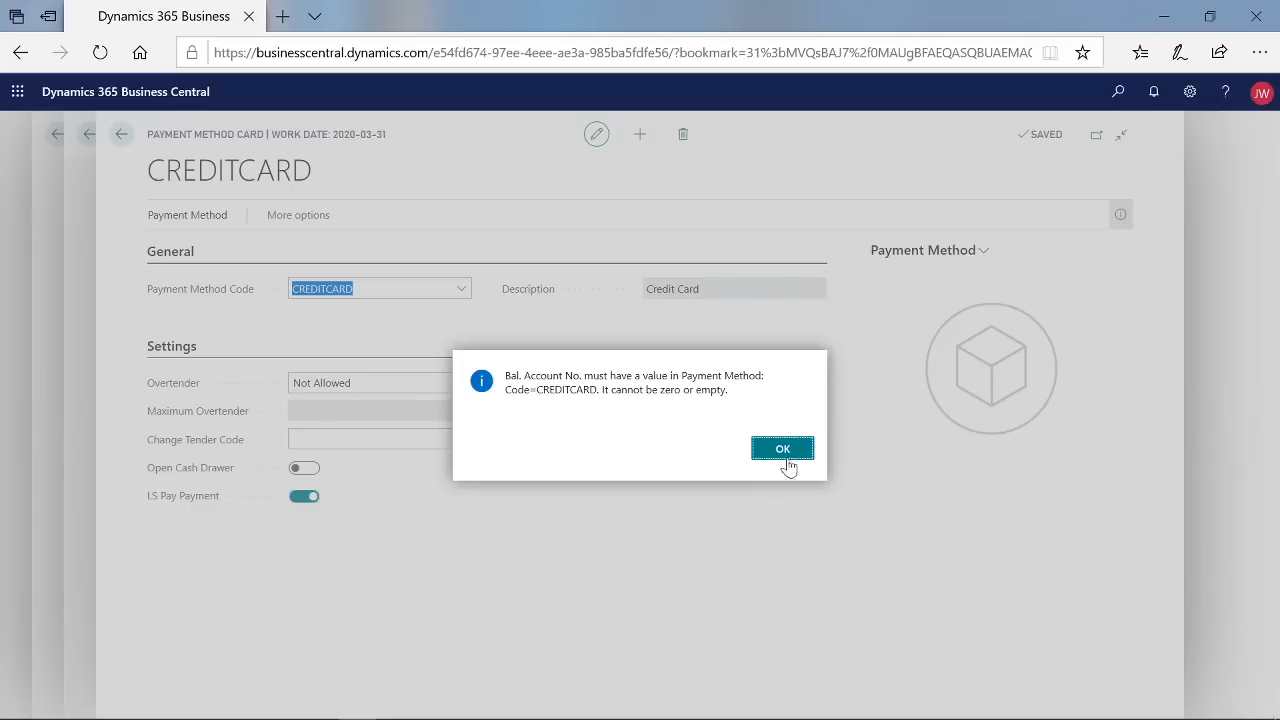
{"action": "left_click", "coordinate": [786, 458]}
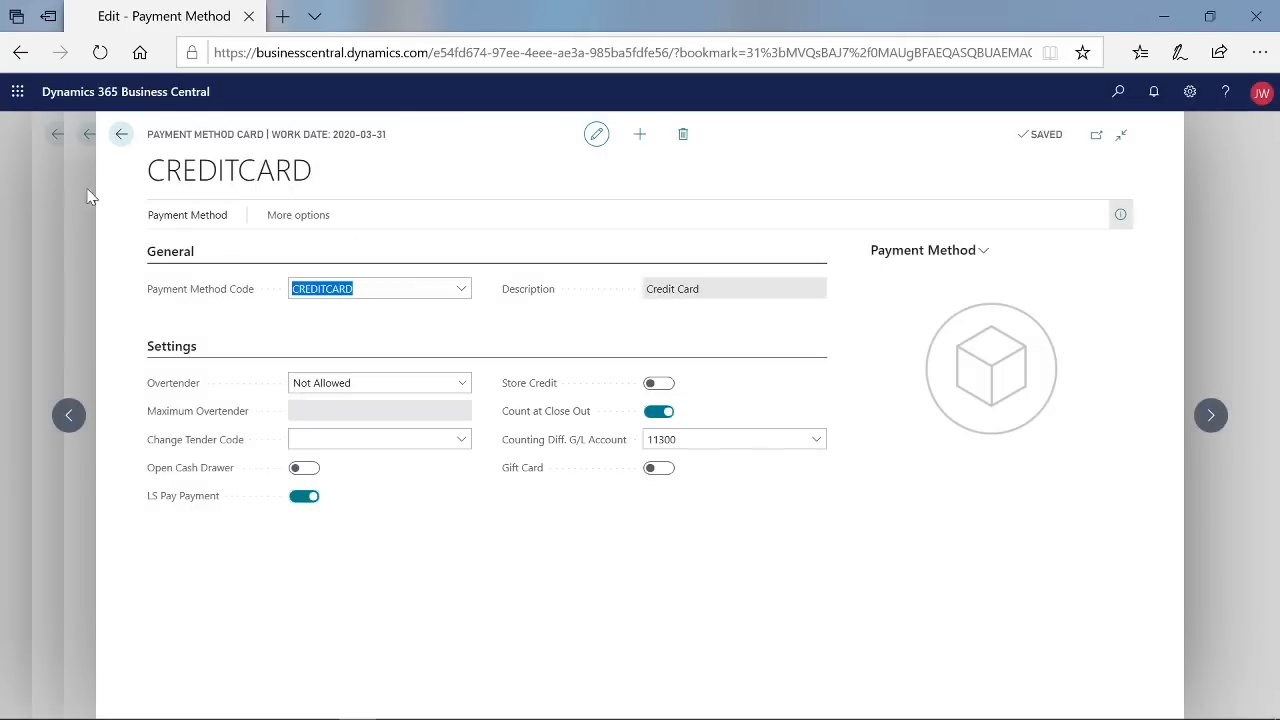
{"action": "left_click", "coordinate": [121, 135]}
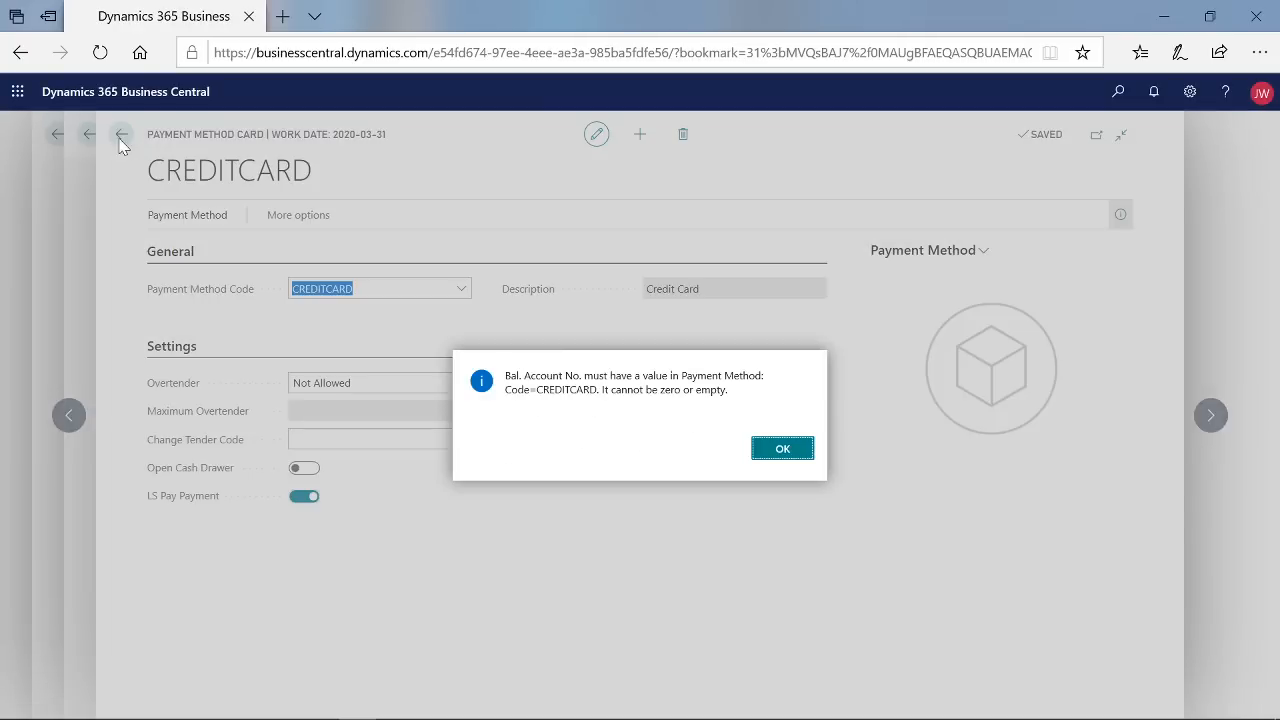
{"action": "left_click", "coordinate": [785, 450]}
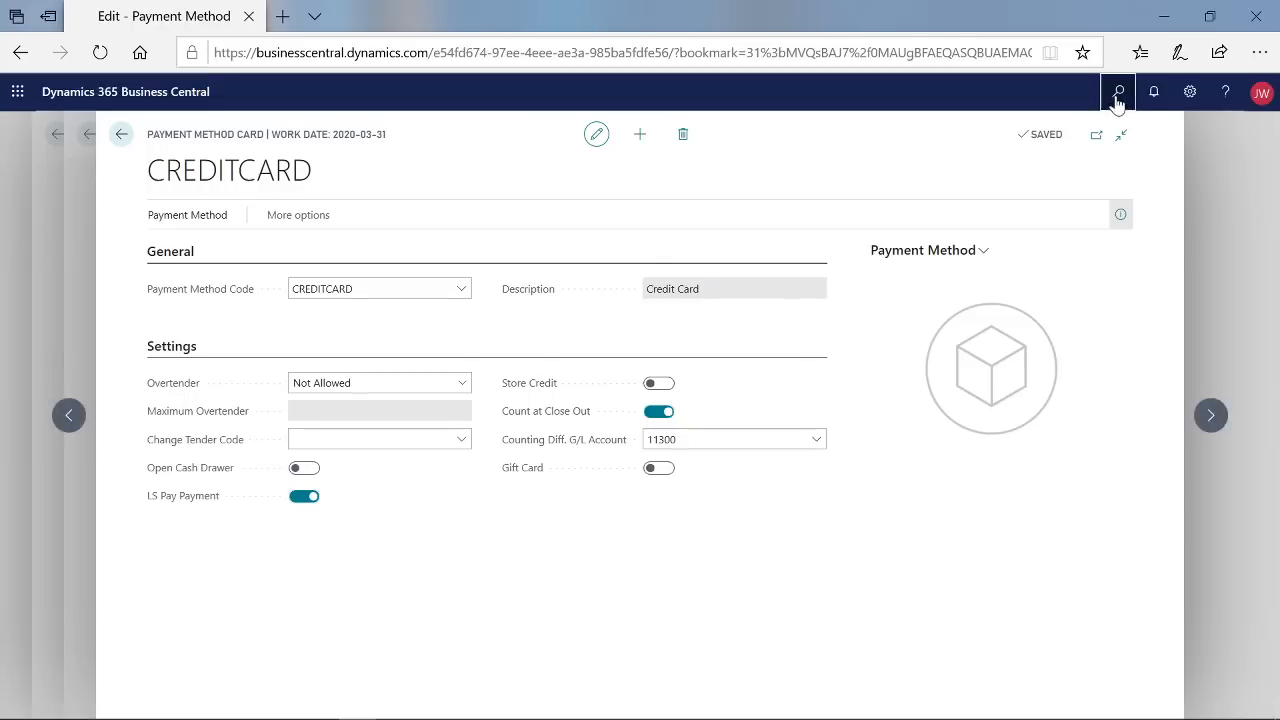
- Open Extension Management by searching for "extensions", enlarge the page, and look through the installed extensions
{"action": "left_click", "coordinate": [1118, 93]}
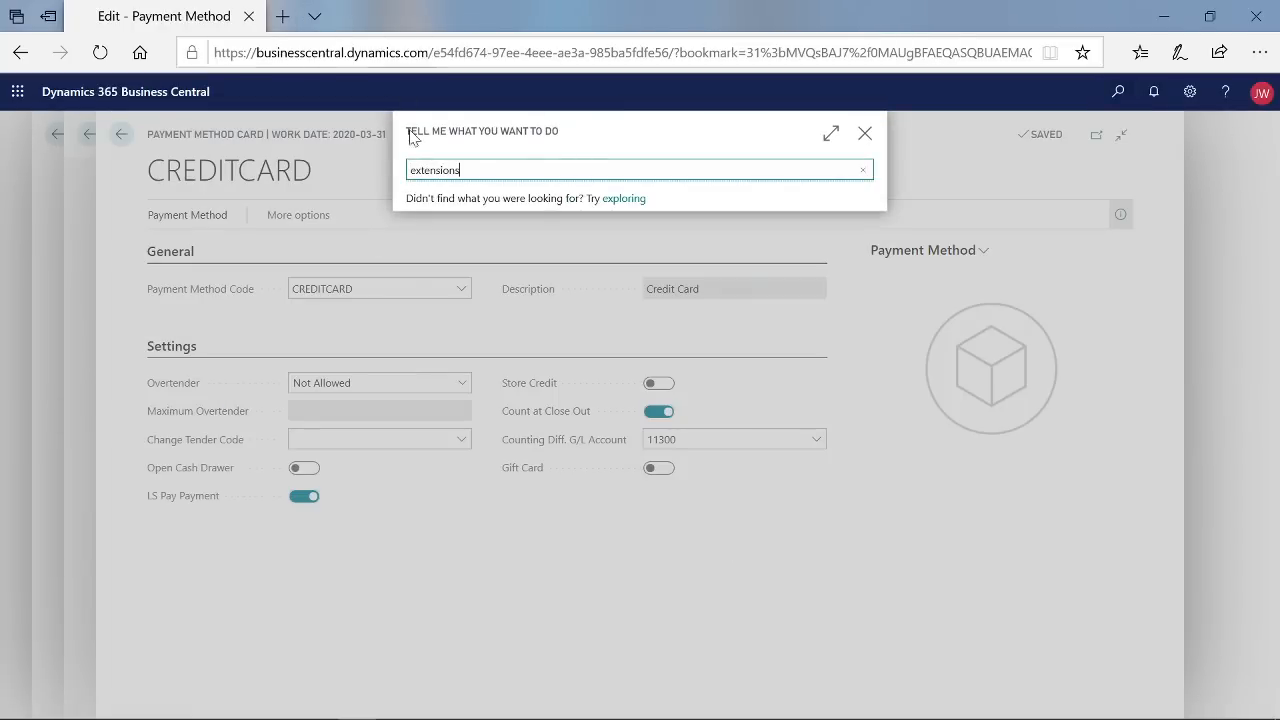
{"action": "left_click", "coordinate": [482, 238]}
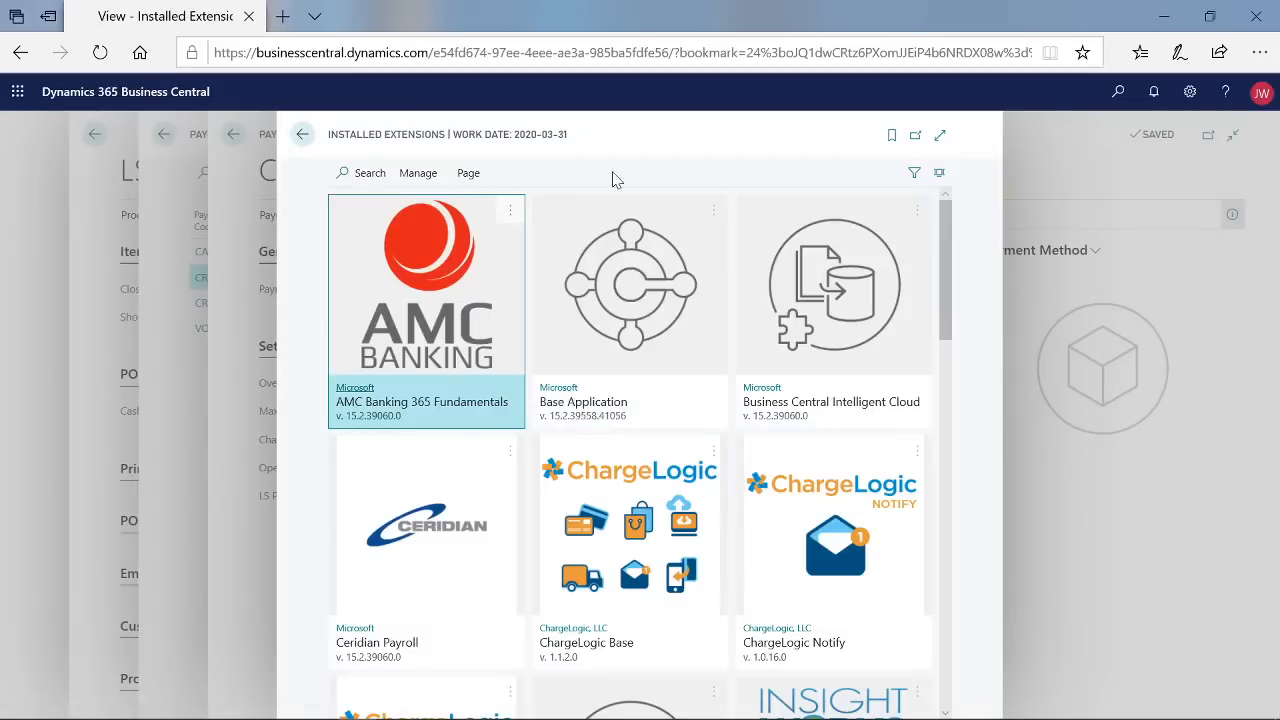
{"action": "left_click", "coordinate": [940, 134]}
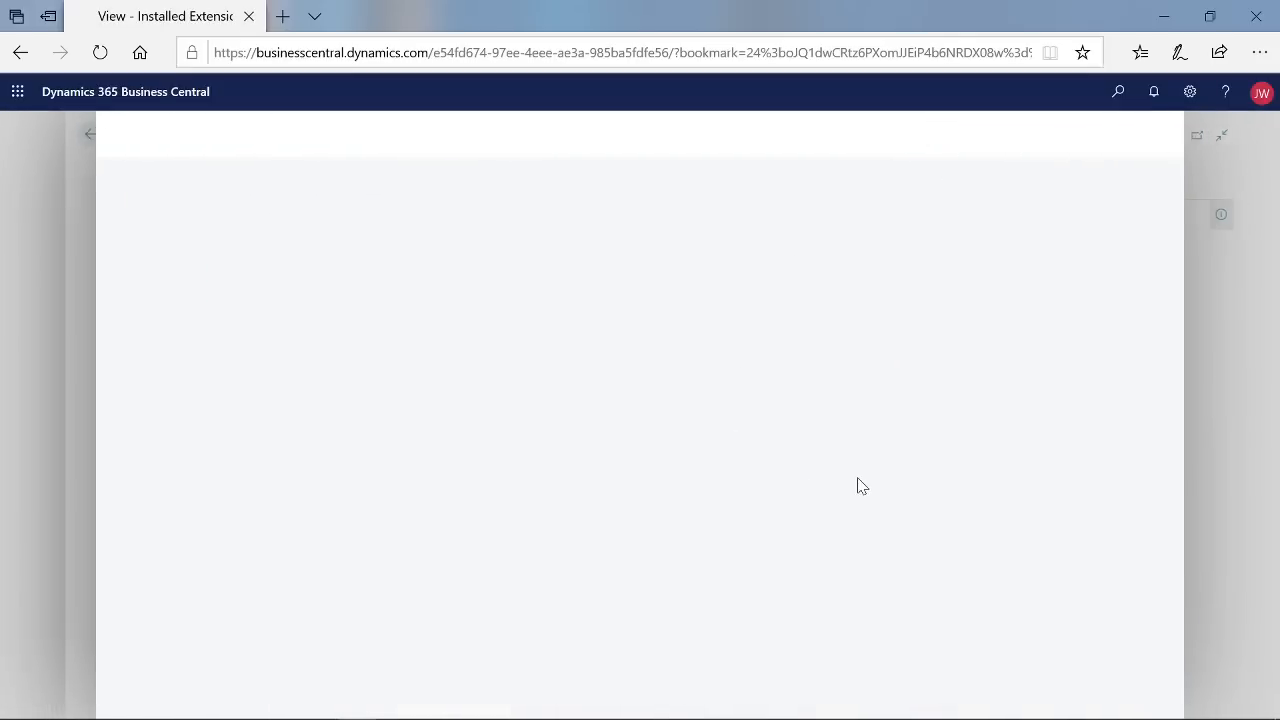
{"action": "scroll", "coordinate": [858, 485], "scroll_direction": "down", "scroll_amount": 1}
{"action": "scroll", "coordinate": [835, 481], "scroll_direction": "down", "scroll_amount": 5}
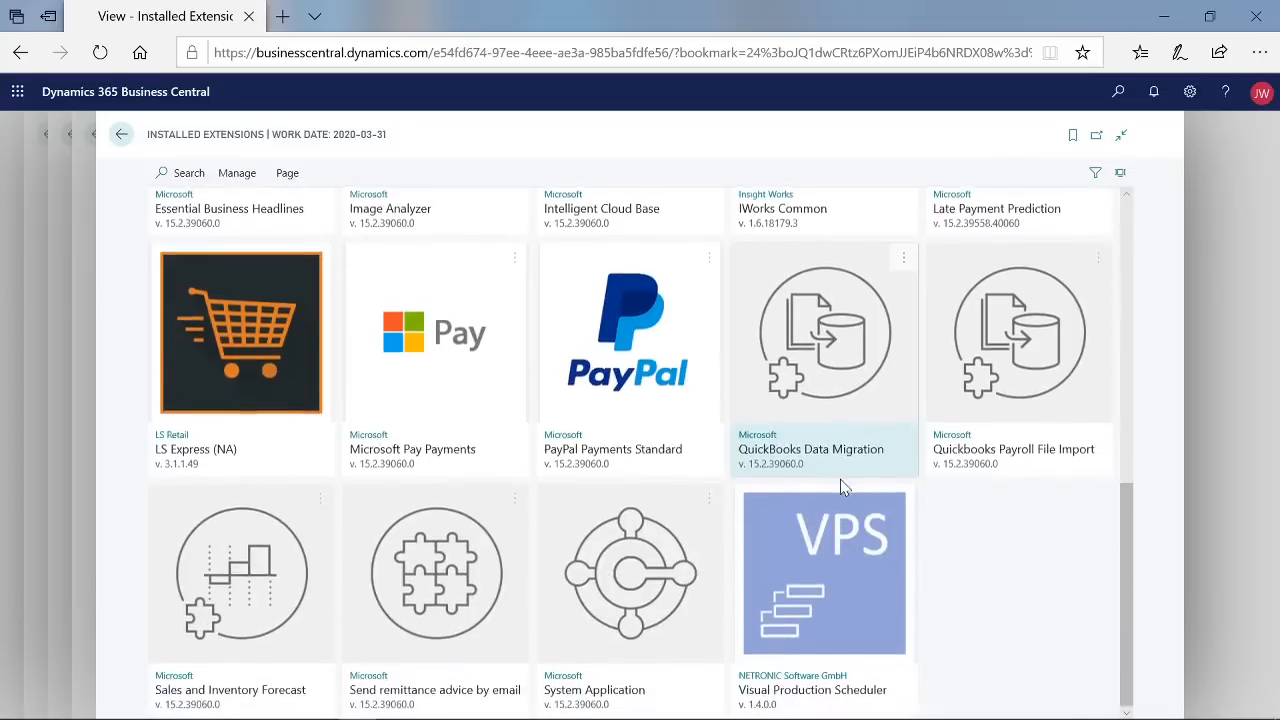
{"action": "scroll", "coordinate": [840, 481], "scroll_direction": "up", "scroll_amount": 4}
{"action": "scroll", "coordinate": [840, 479], "scroll_direction": "up", "scroll_amount": 3}
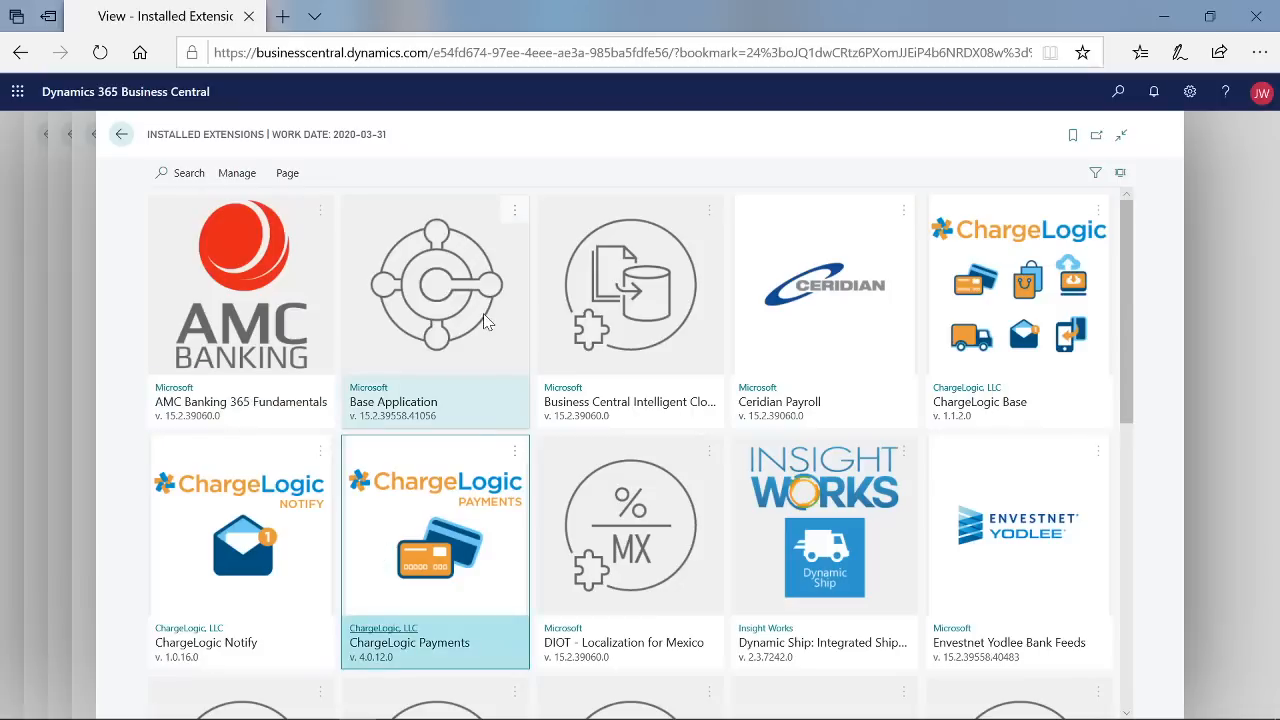
- Open the uninstallation page for ChargeLogic Payments, try to close it, and reload the browser page, confirming leaving it
{"action": "left_click", "coordinate": [514, 451]}
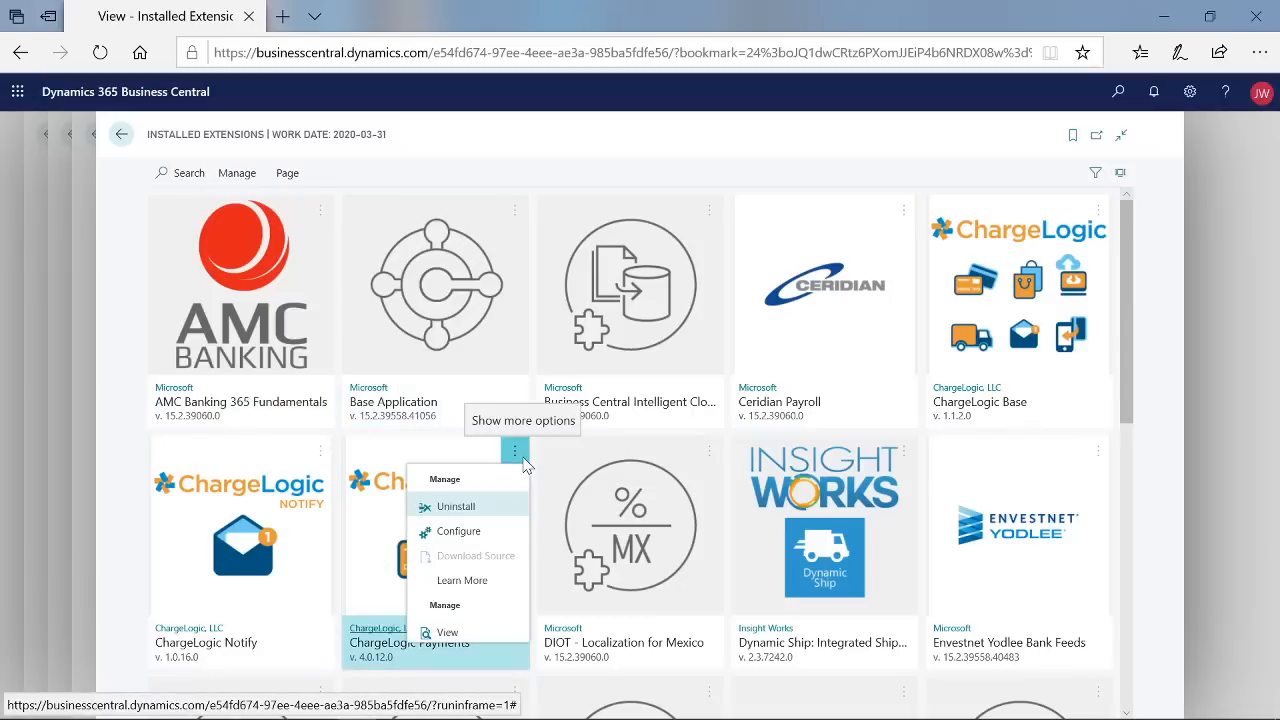
{"action": "left_click", "coordinate": [497, 510]}
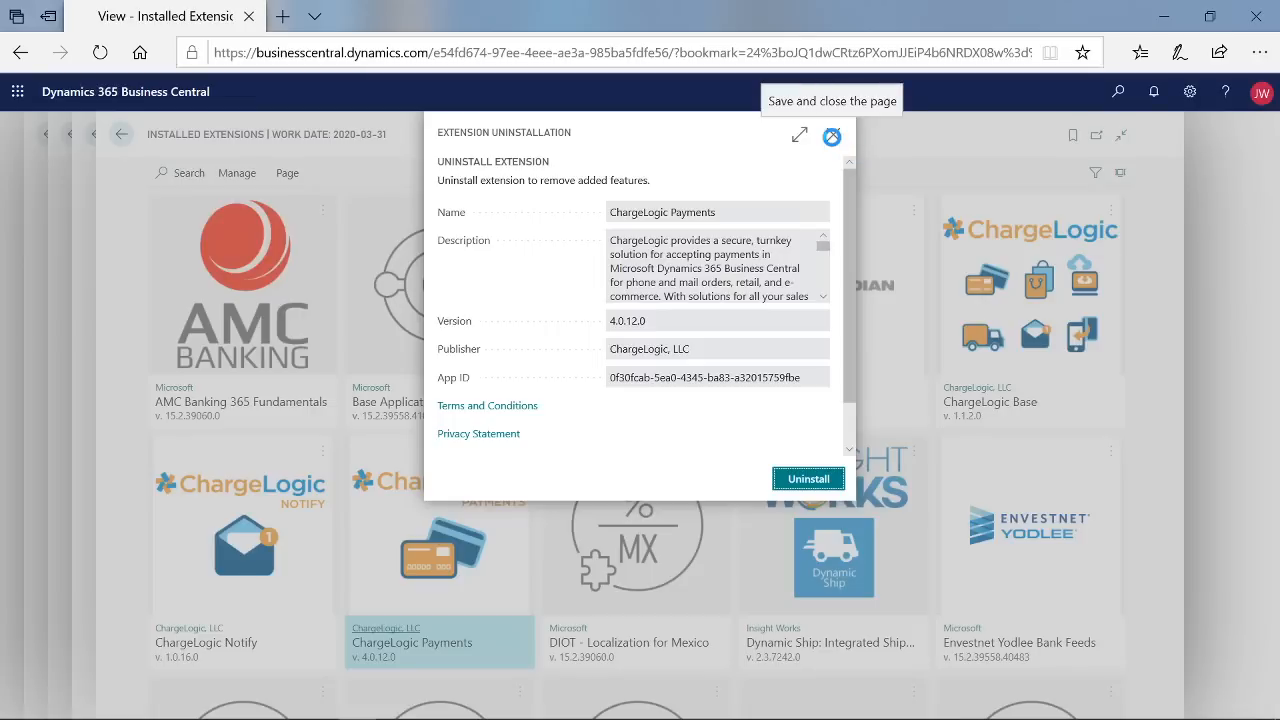
{"action": "left_click", "coordinate": [832, 136]}
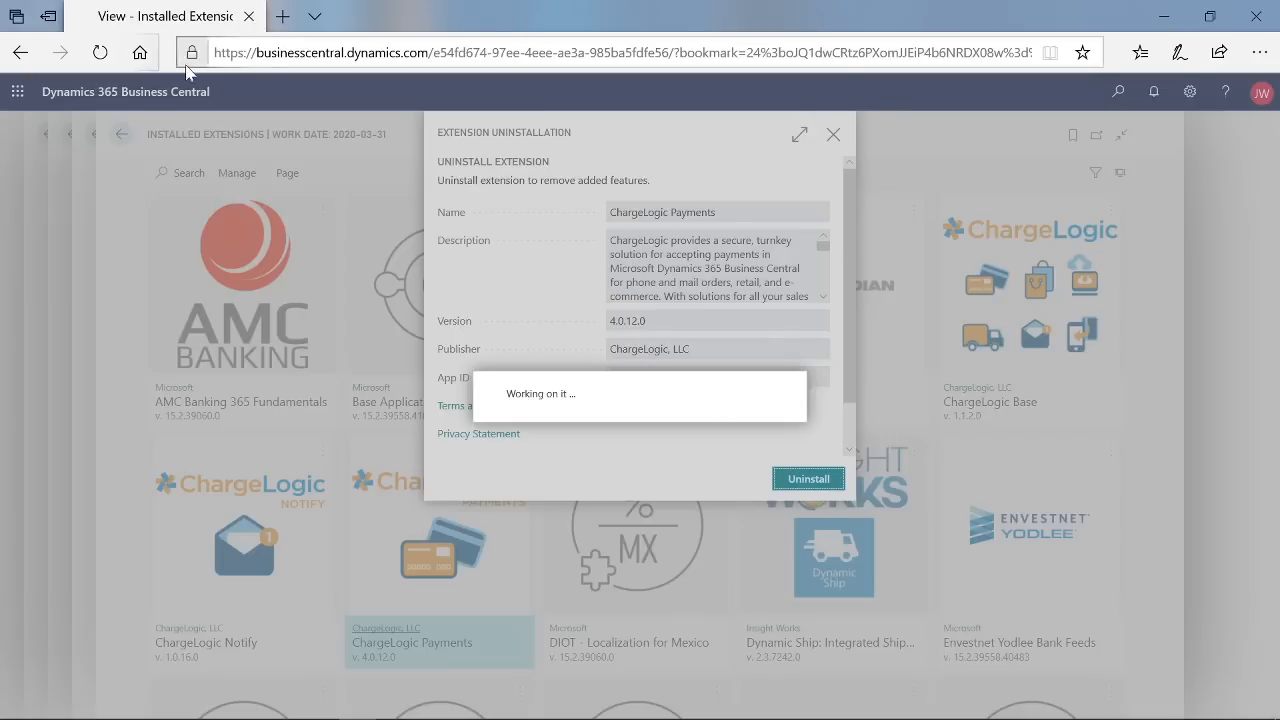
{"action": "left_click", "coordinate": [101, 55]}
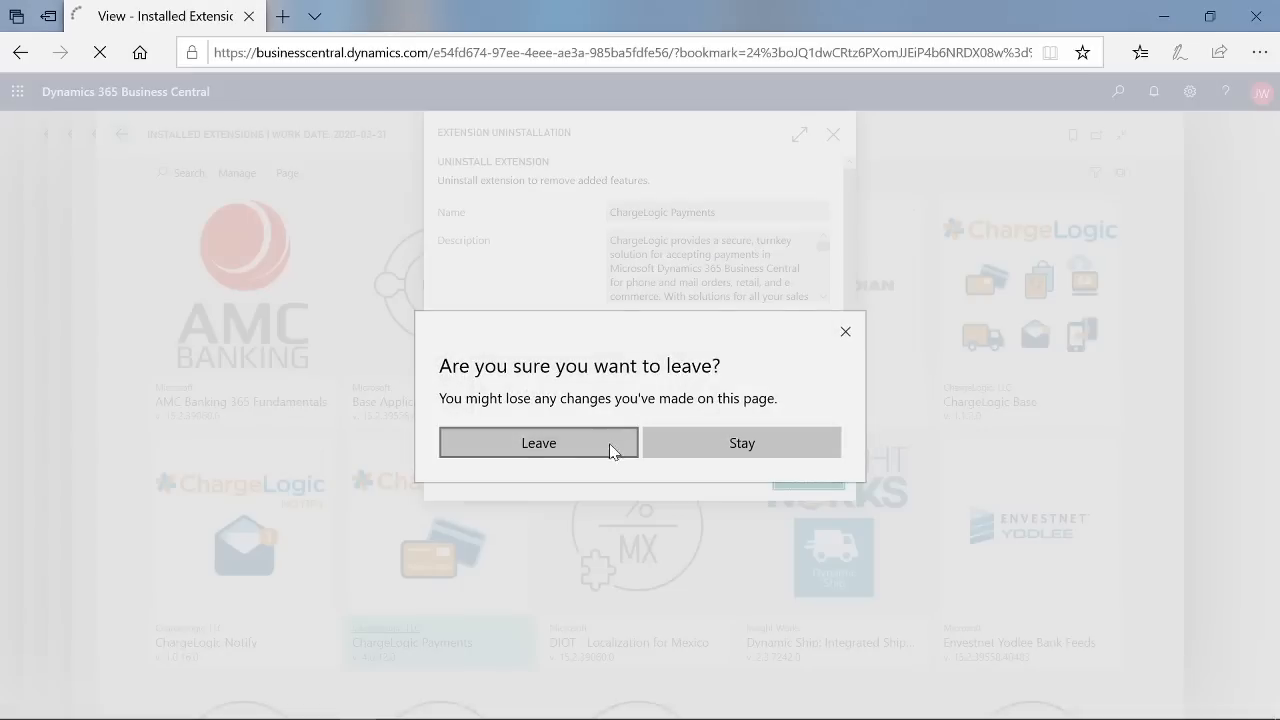
{"action": "left_click", "coordinate": [605, 449]}
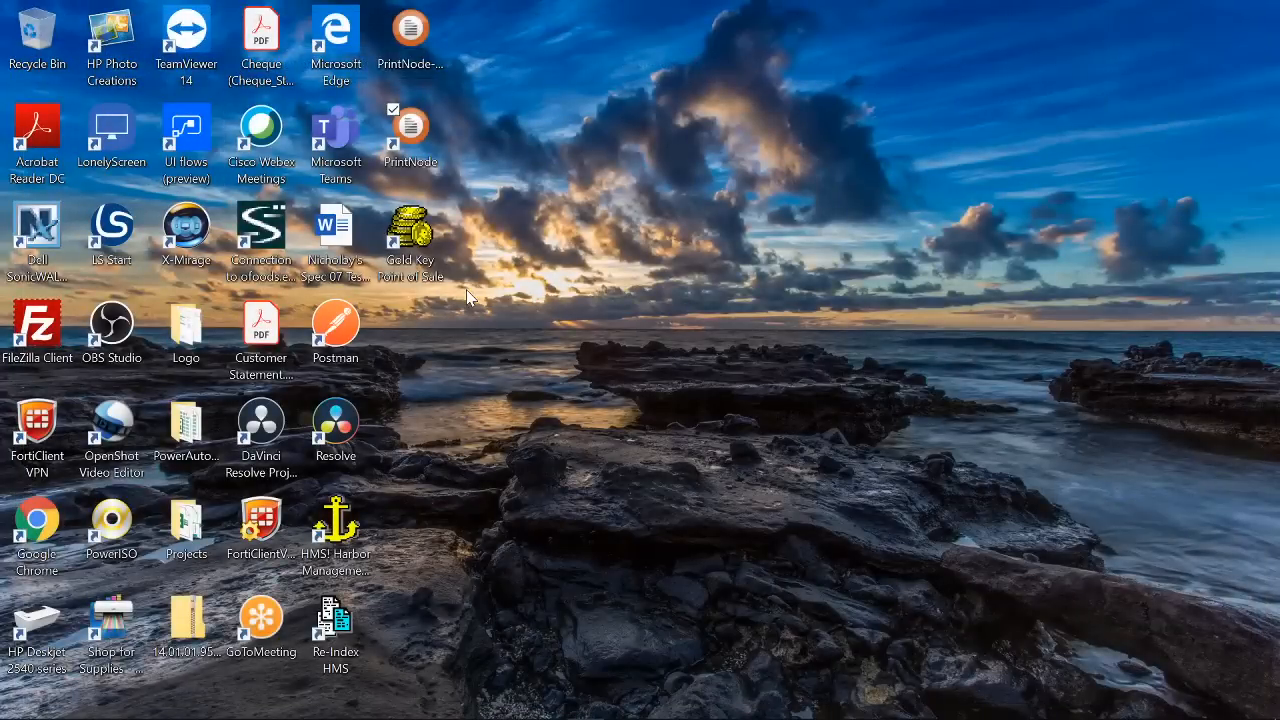
- Open Microsoft Edge and load the Business Central address that ends with the tenant ID
{"action": "mouse_move", "coordinate": [370, 715]}
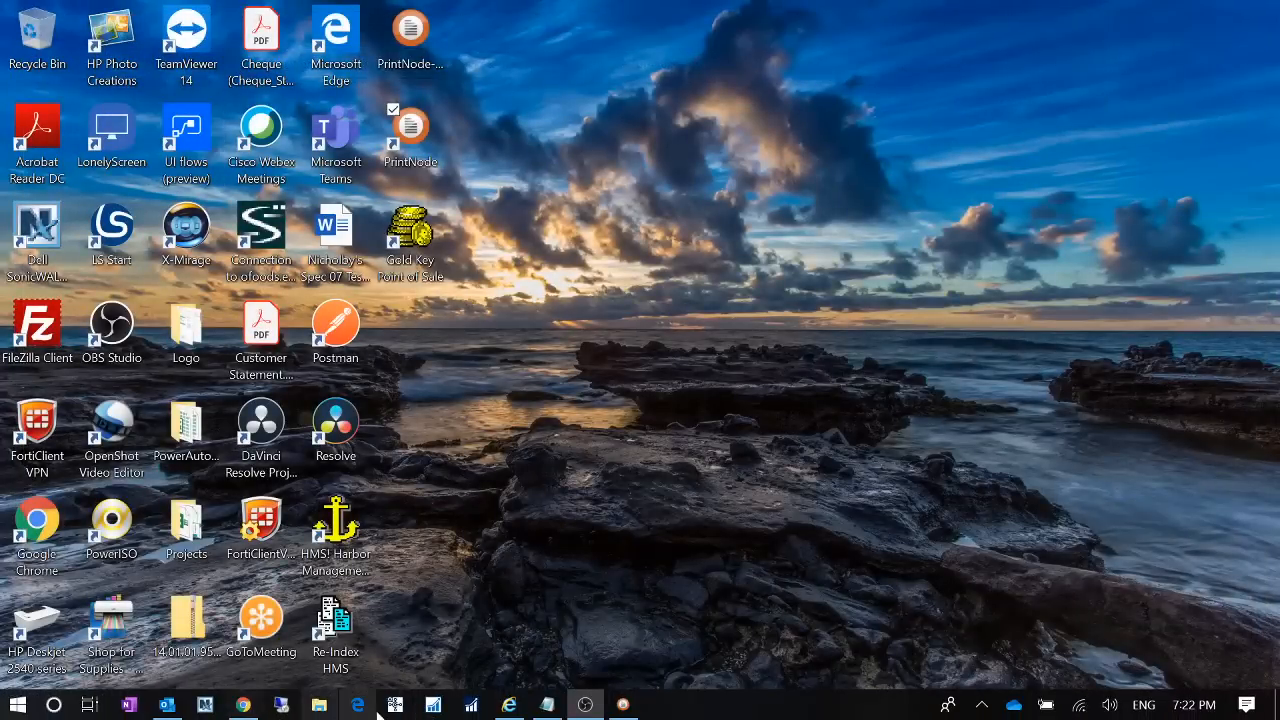
{"action": "left_click", "coordinate": [357, 705]}
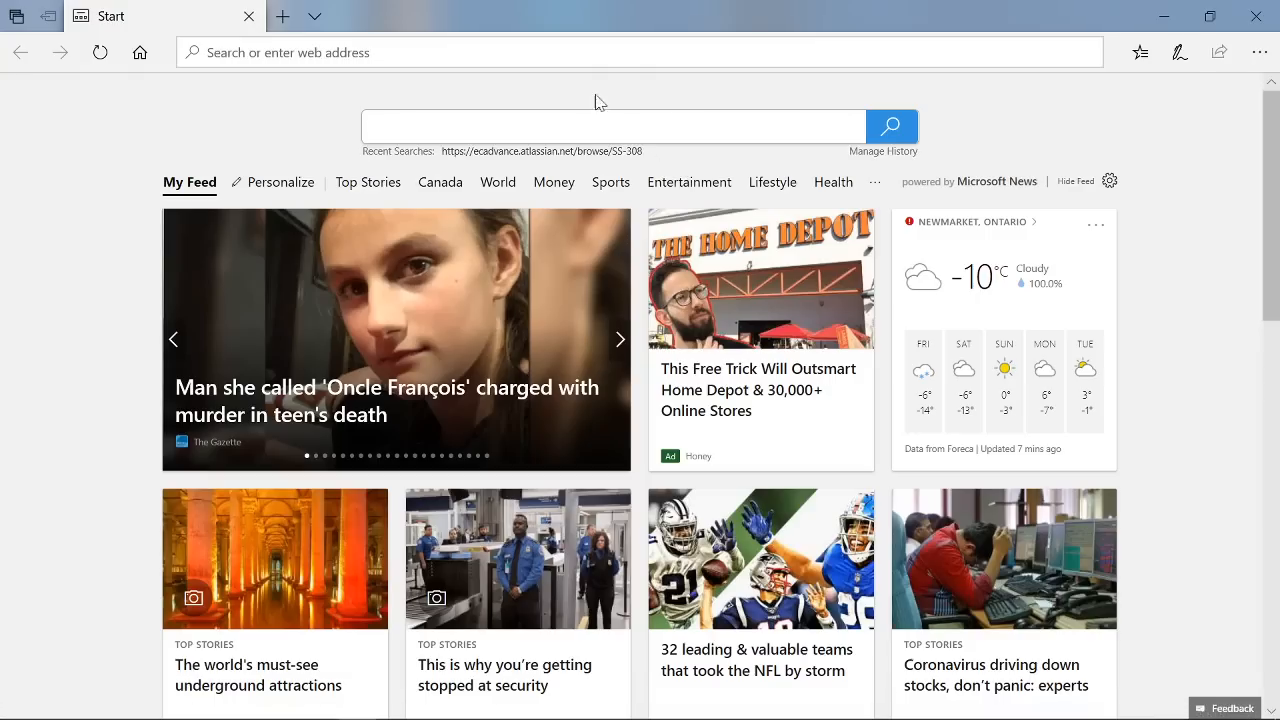
{"action": "left_click", "coordinate": [590, 52]}
{"action": "type", "text": "https://businesscentral.dynamics.com/e54fd674-97ee-4eee-ae3a-985ba5fdfe56/"}
{"action": "key", "text": "Return"}
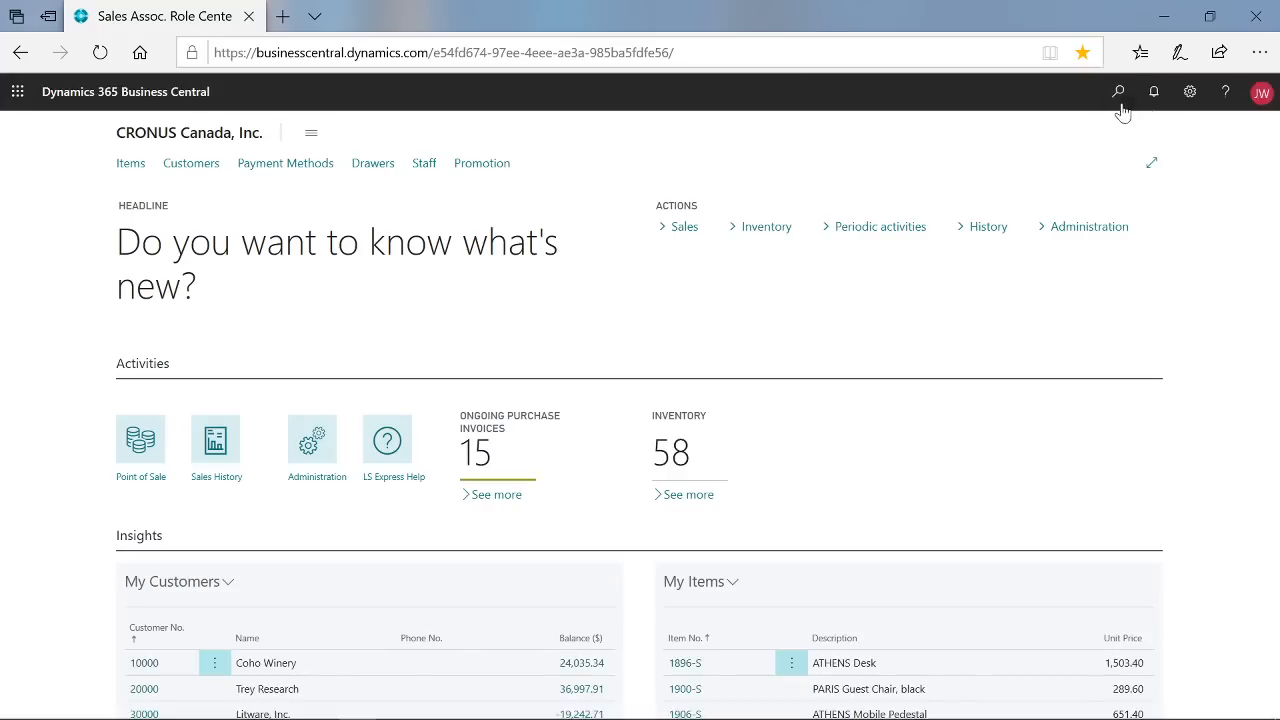
- Find Extension Management by searching for "extensions", and open the available actions for the ChargeLogic Payments extension
{"action": "left_click", "coordinate": [1118, 92]}
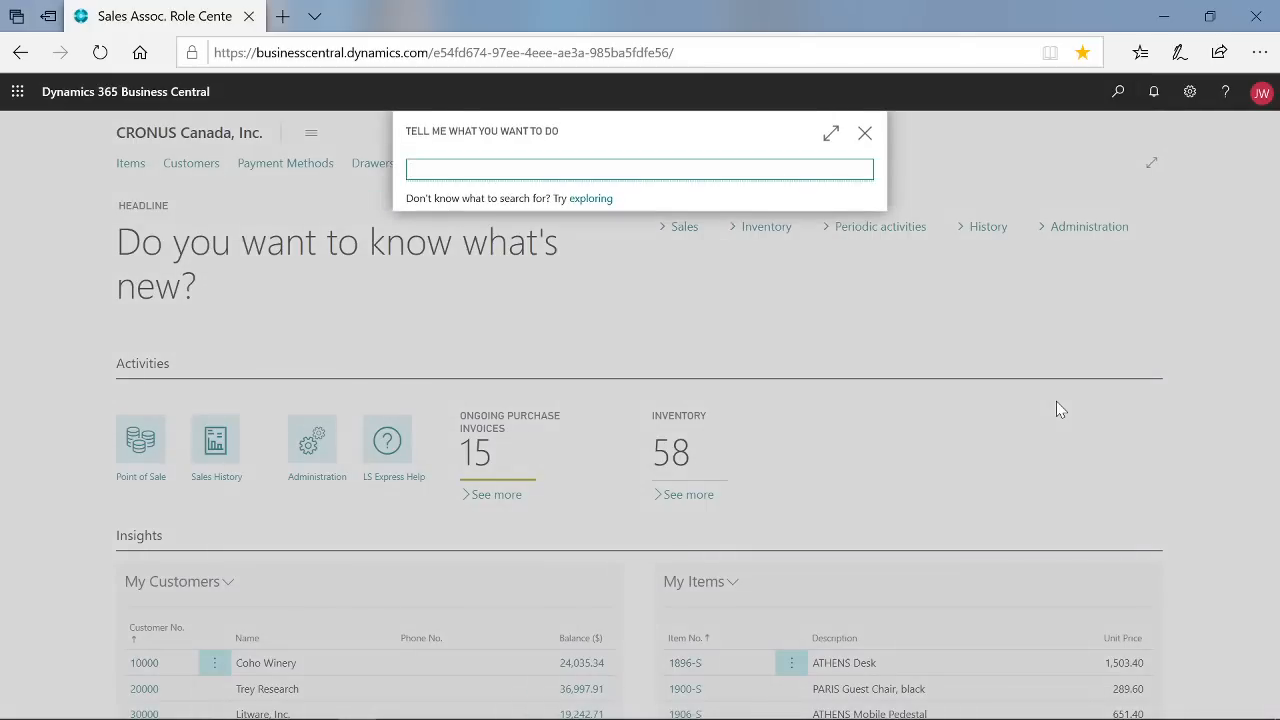
{"action": "type", "text": "extensions"}
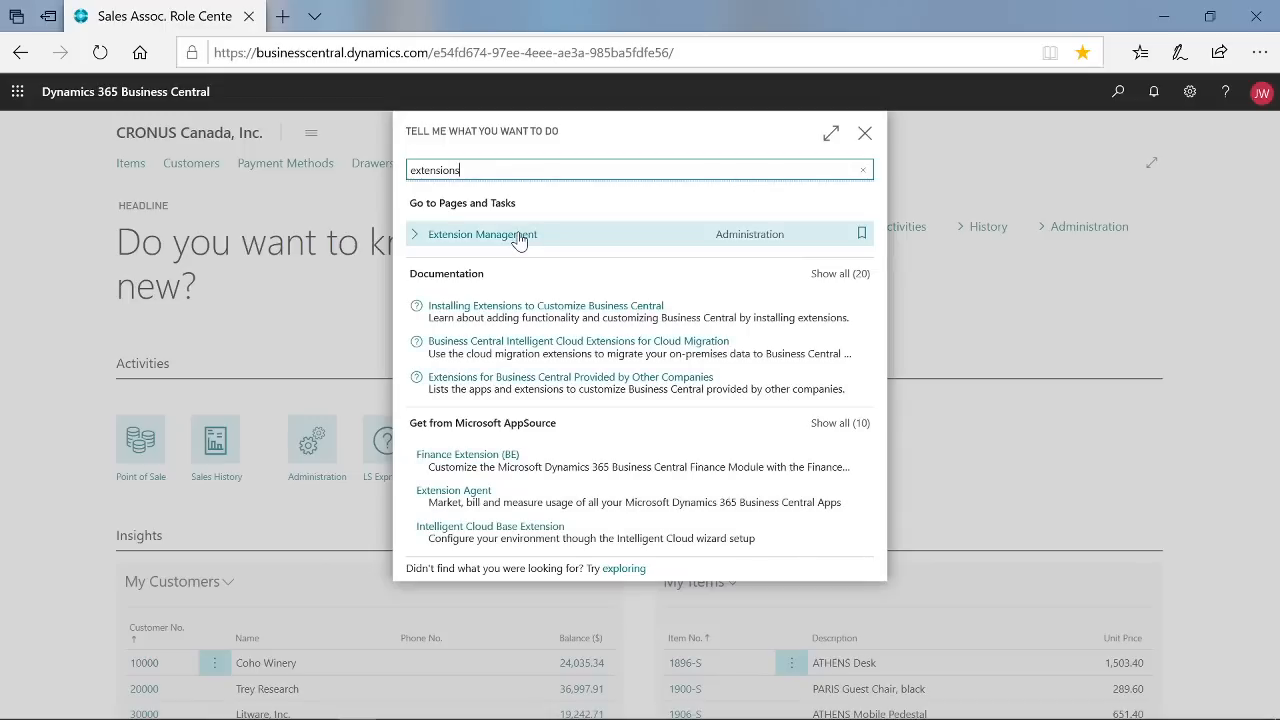
{"action": "left_click", "coordinate": [519, 240]}
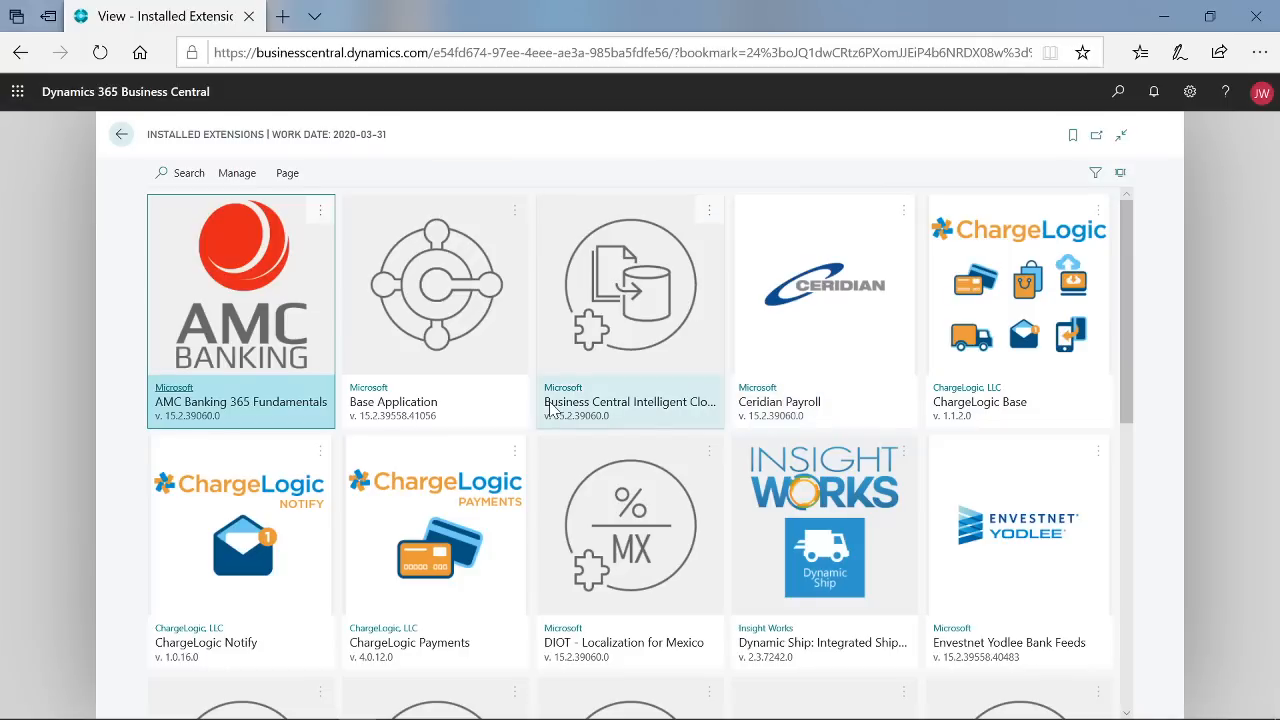
{"action": "left_click", "coordinate": [515, 453]}
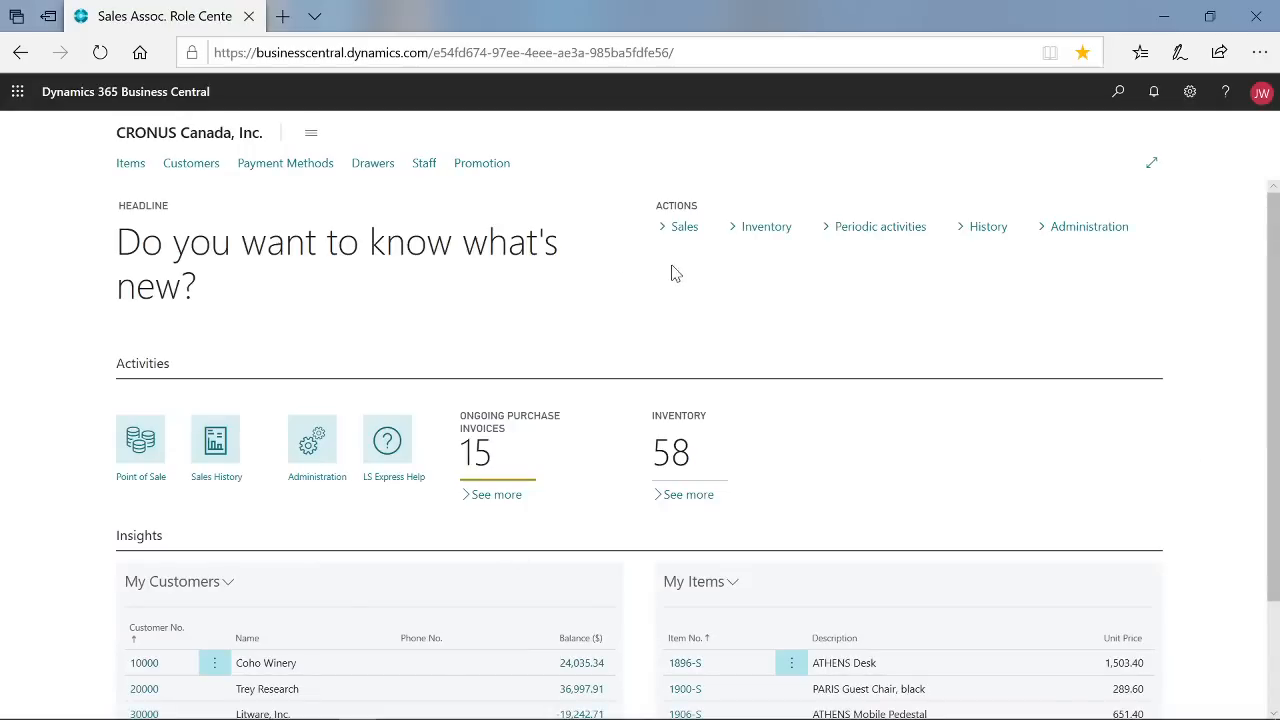
- Open LS Express Administration, acknowledge the system change message, and close the browser
{"action": "left_click", "coordinate": [311, 489]}
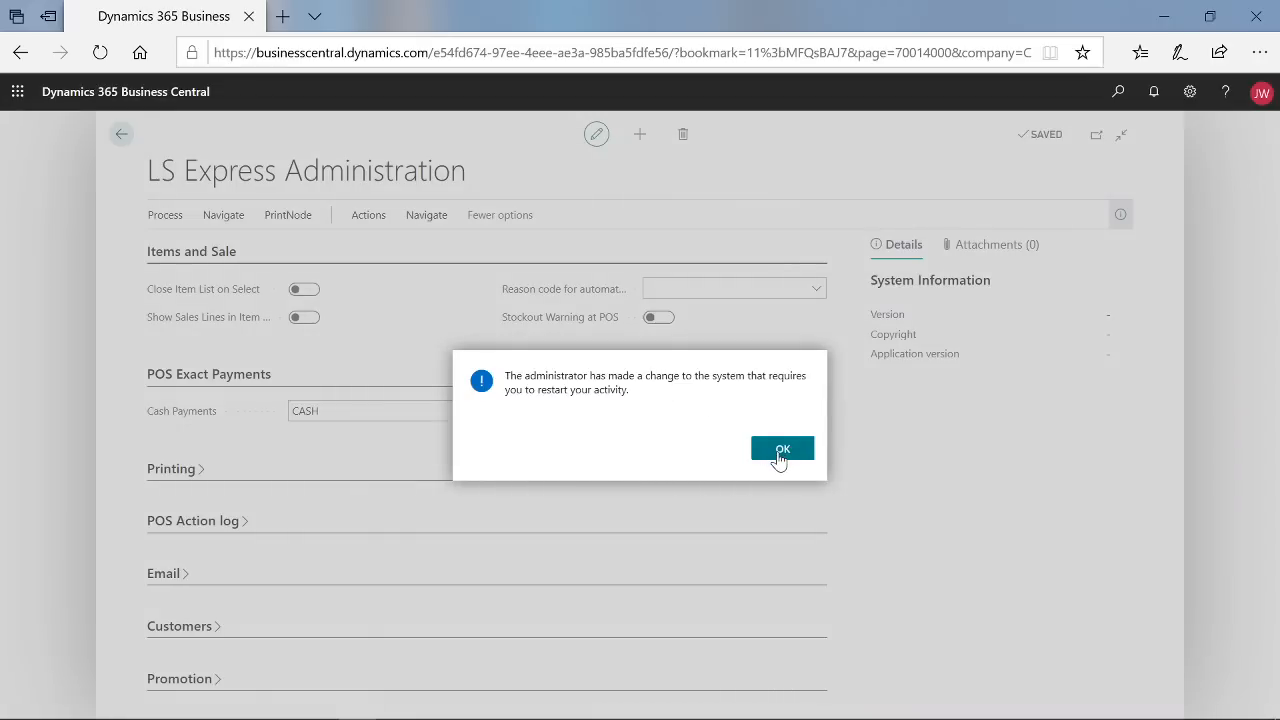
{"action": "left_click", "coordinate": [779, 455]}
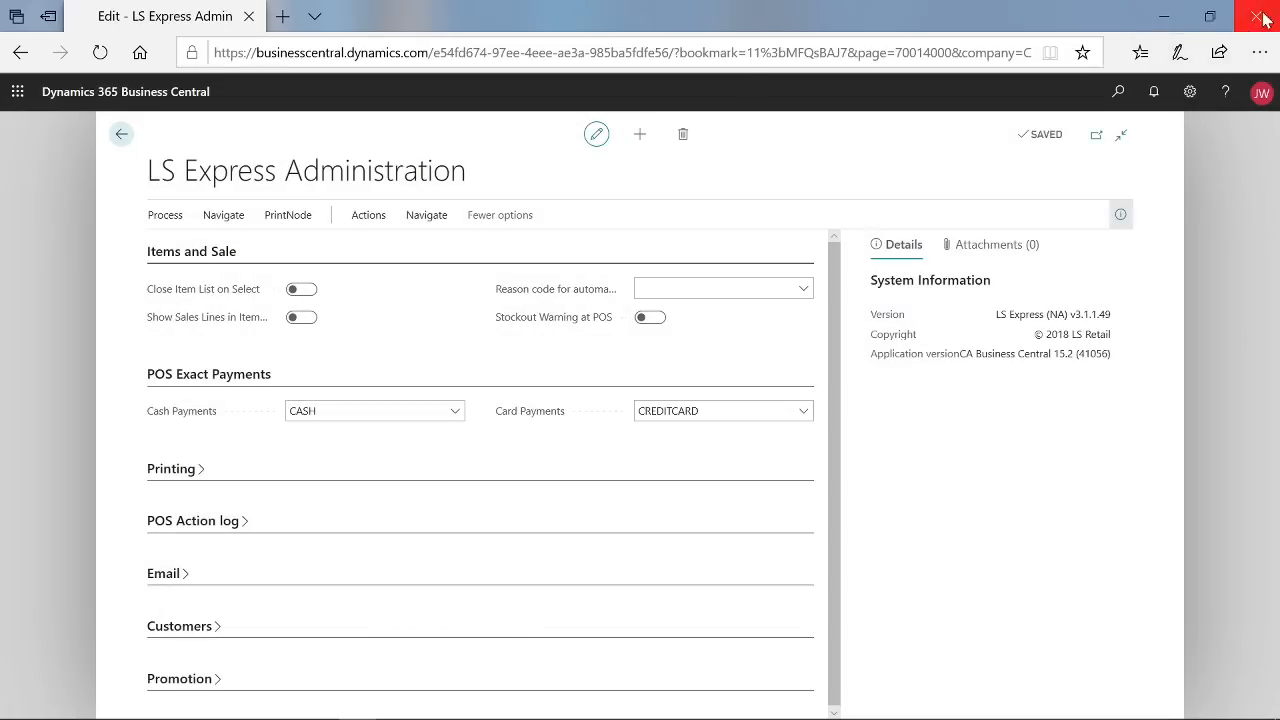
{"action": "left_click", "coordinate": [1258, 17]}
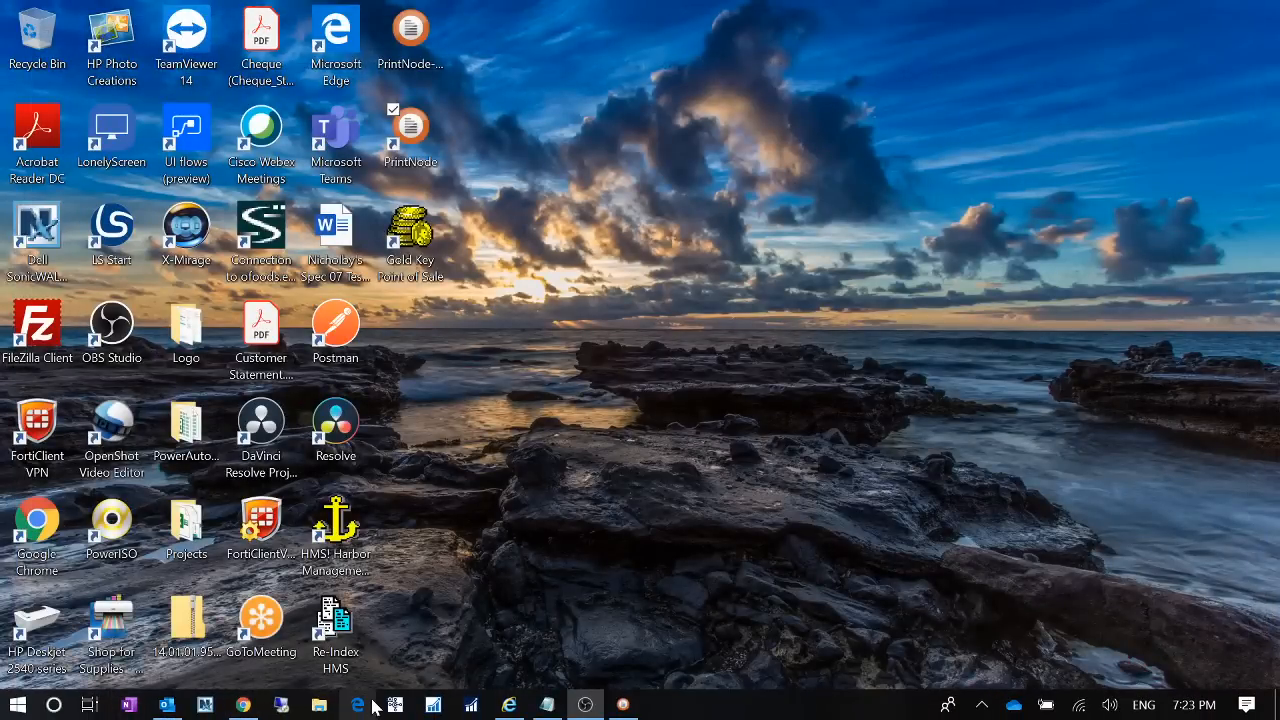
- Open Microsoft Edge and load the Business Central home page using the address containing the tenant ID
{"action": "left_click", "coordinate": [357, 705]}
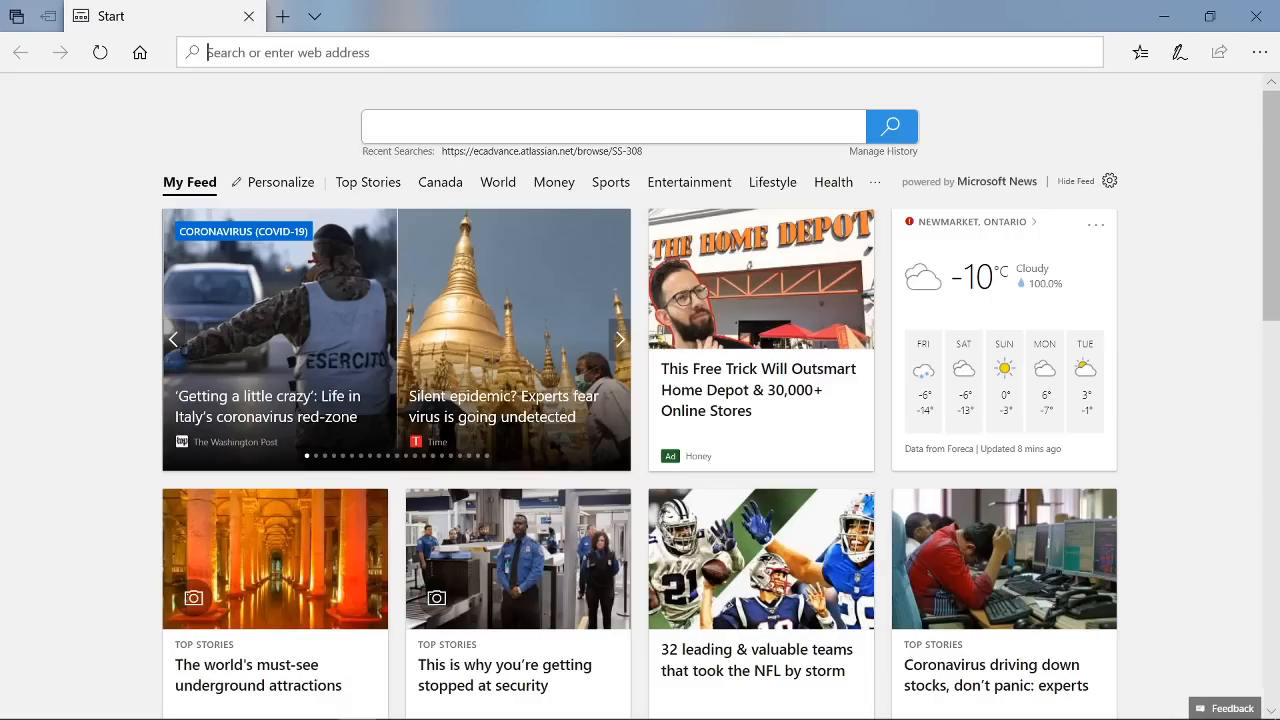
{"action": "type", "text": "https://businesscentral.dynamics.com/e54fd674-97ee-4eee-ae3a-985ba5fdfe56/"}
{"action": "key", "text": "Return"}
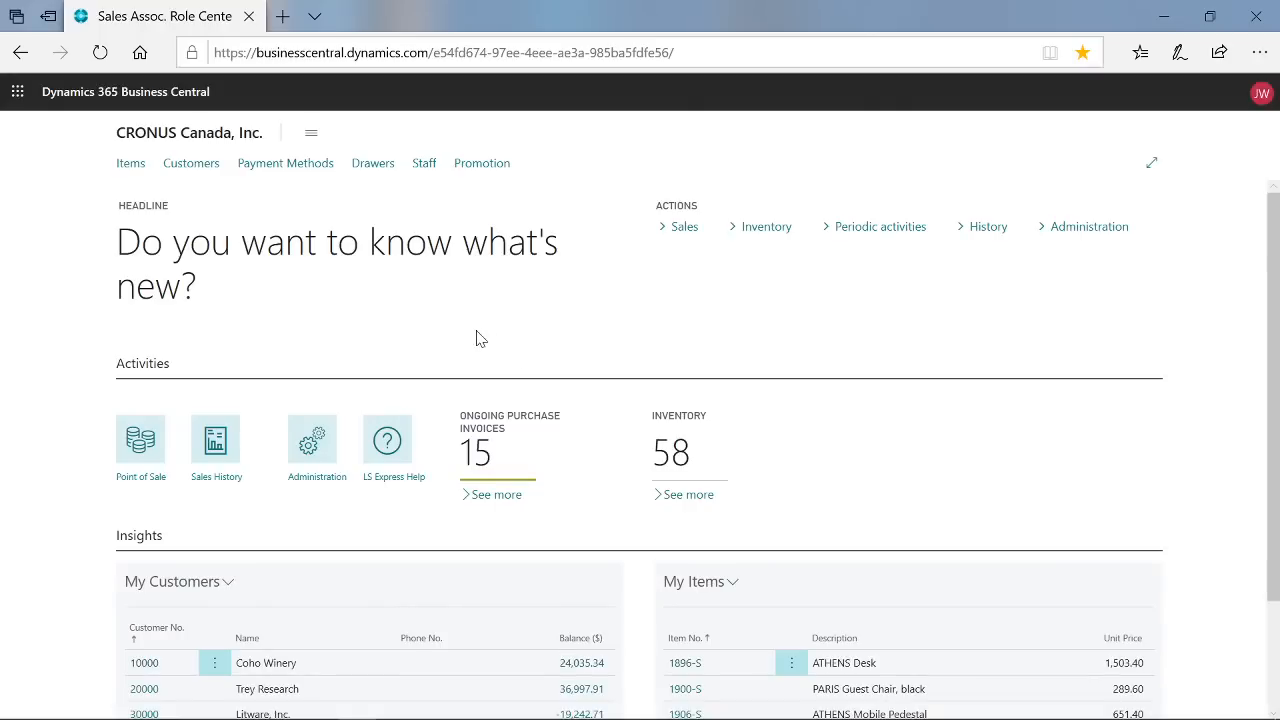
- Open the CREDITCARD payment method and set its balancing account number to 11200 in the editable payment method selection list
{"action": "left_click", "coordinate": [307, 166]}
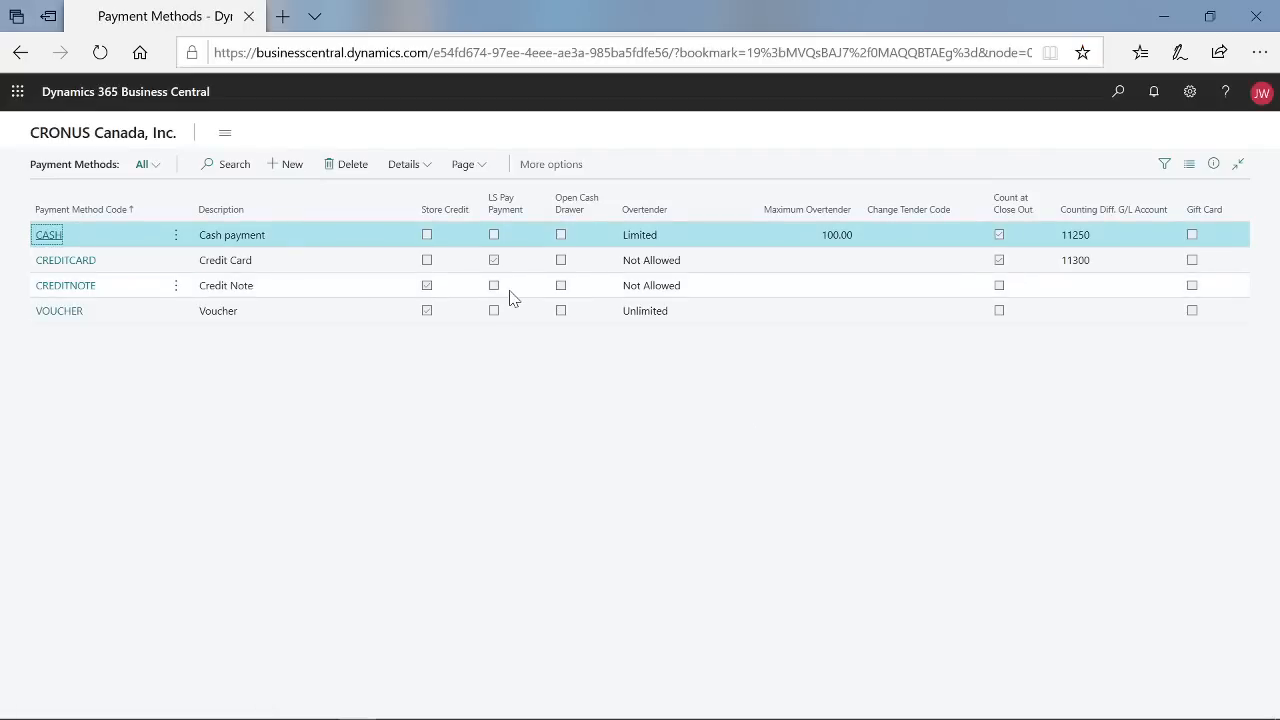
{"action": "left_click", "coordinate": [80, 262]}
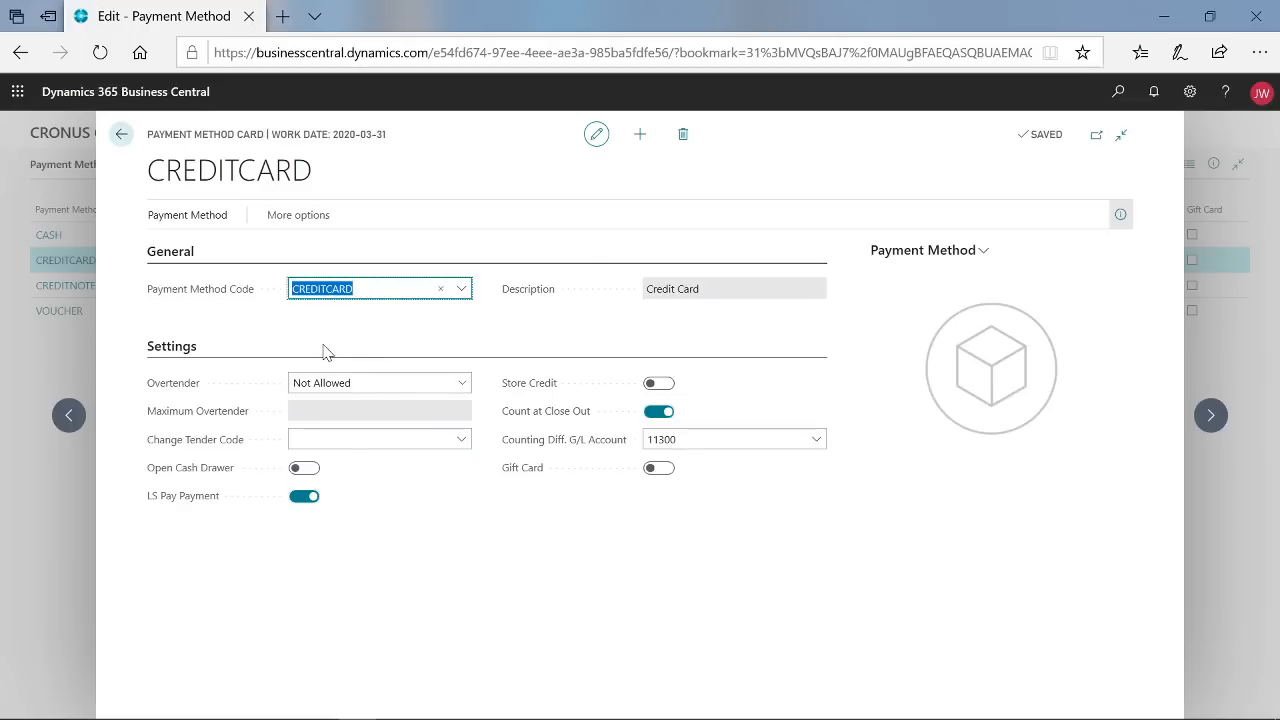
{"action": "left_click", "coordinate": [462, 290]}
{"action": "left_click", "coordinate": [627, 468]}
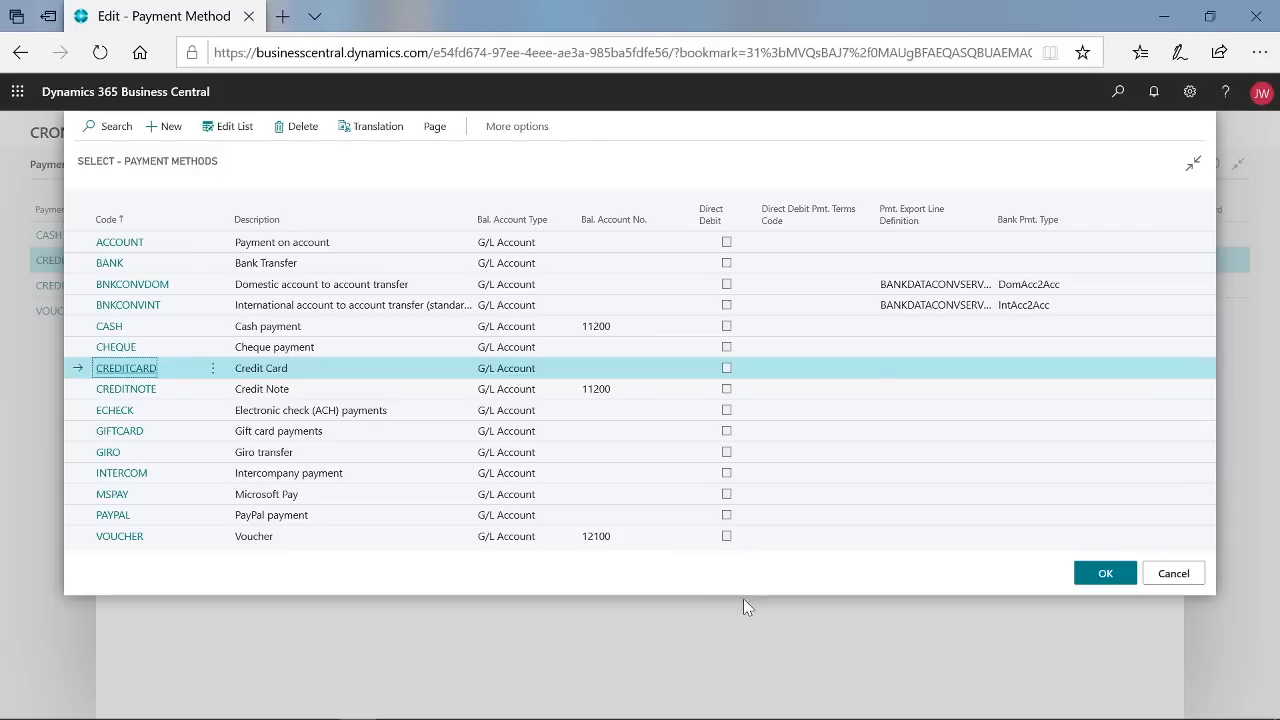
{"action": "left_click", "coordinate": [617, 370]}
{"action": "left_click", "coordinate": [230, 126]}
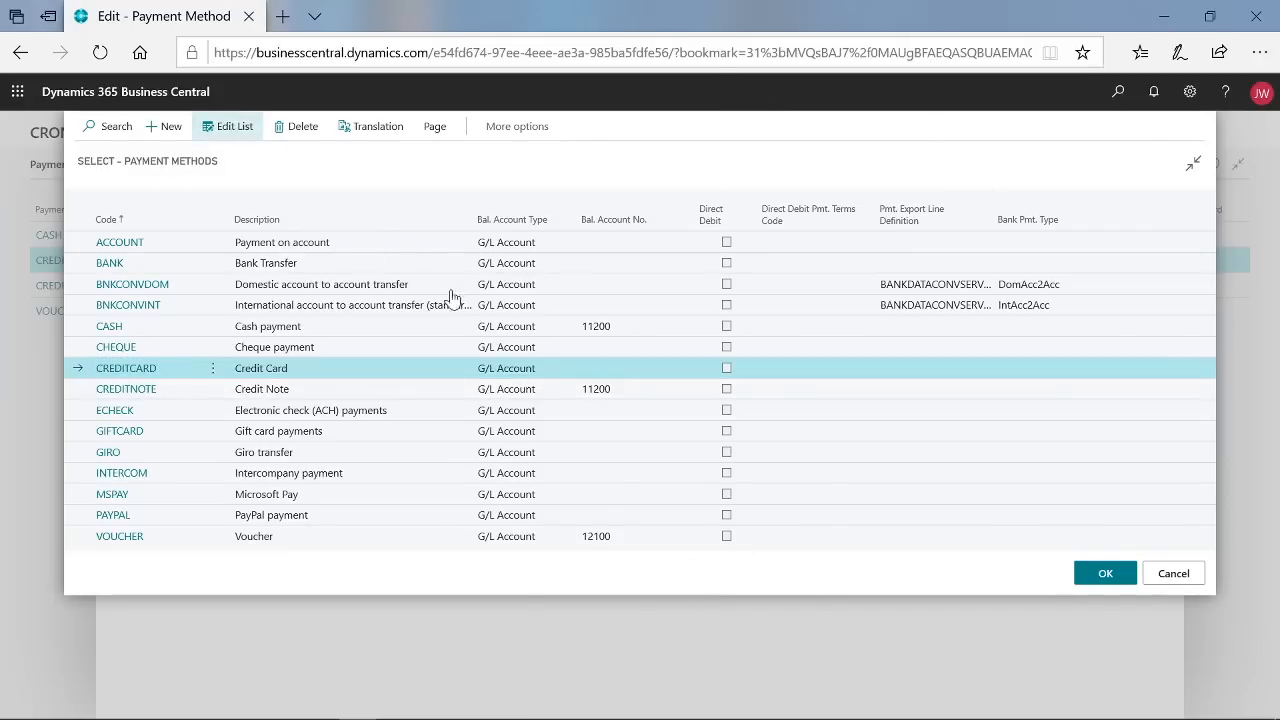
{"action": "type", "text": "11200"}
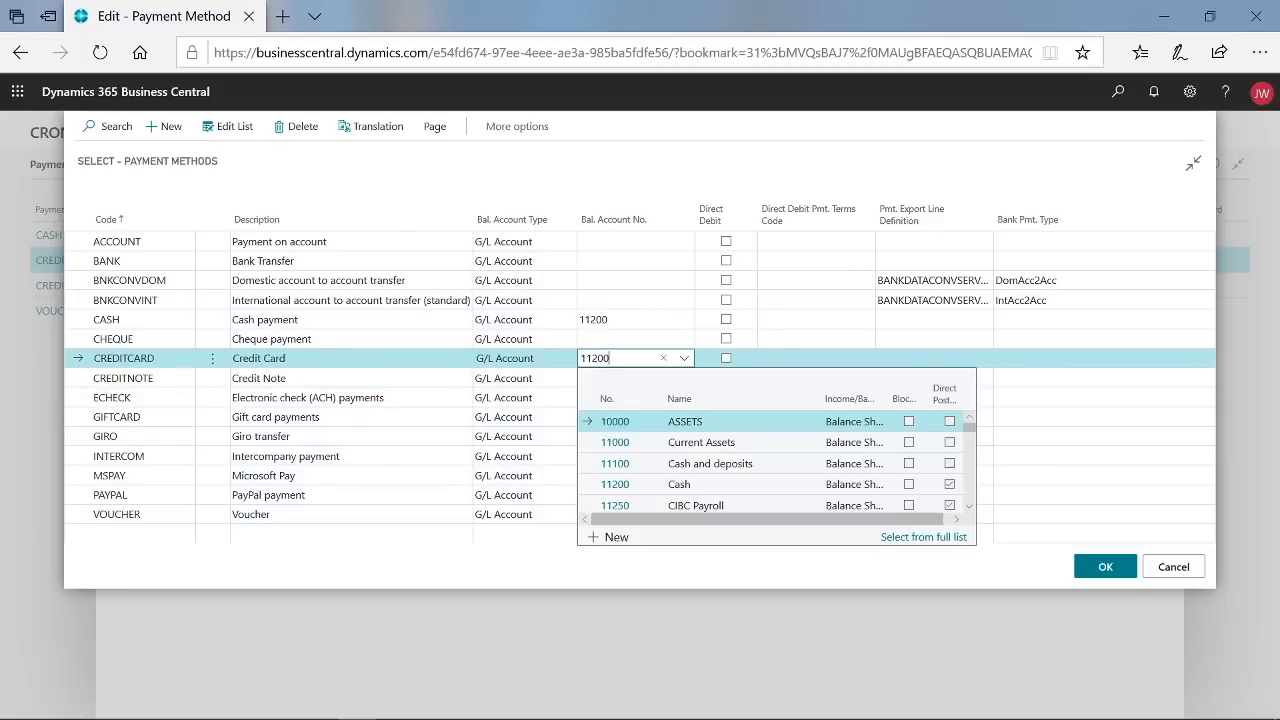
{"action": "key", "text": "Tab"}
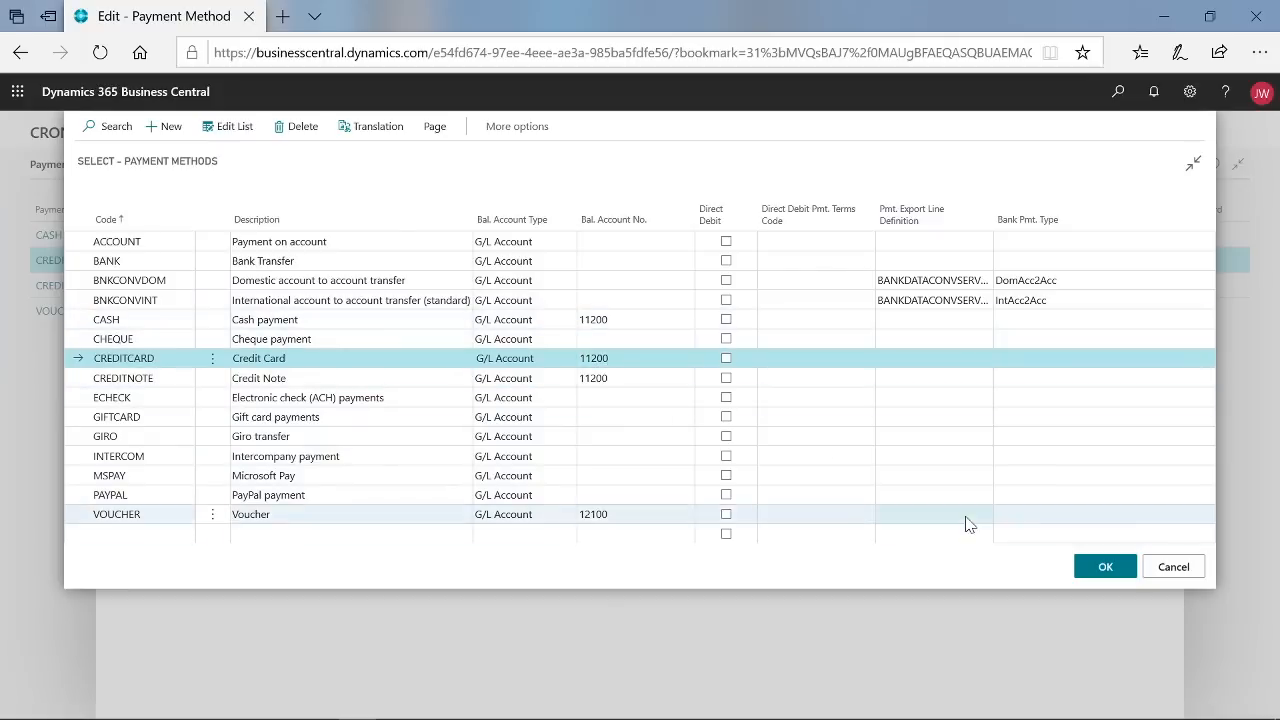
{"action": "left_click", "coordinate": [1104, 567]}
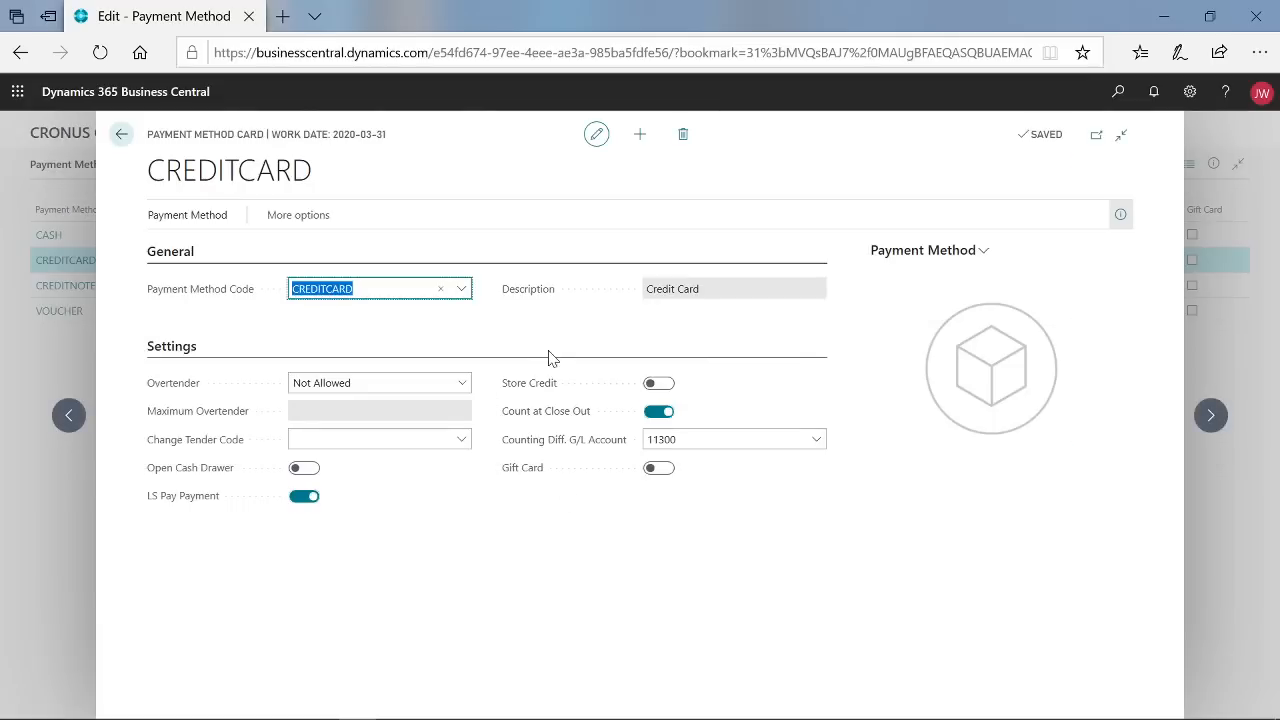
- Check the CREDITCARD method's LS Pay Payment setting in the payment methods list, and return to the role center
{"action": "left_click", "coordinate": [548, 352]}
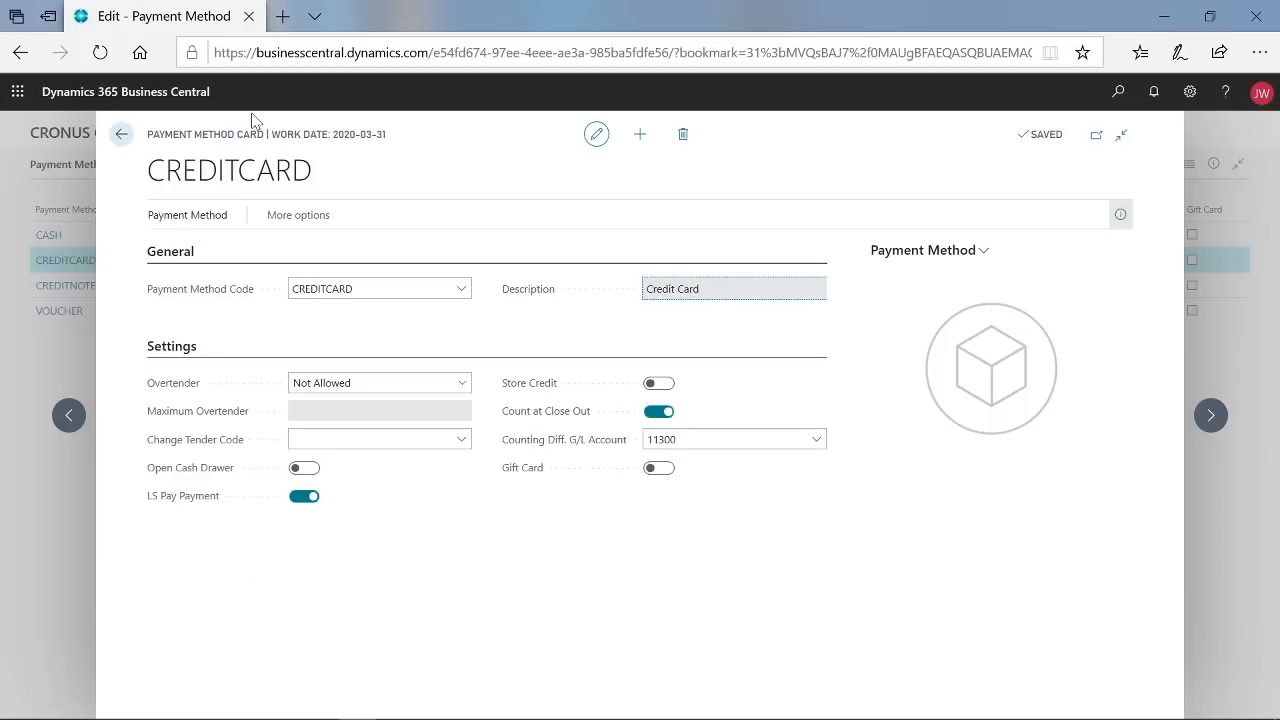
{"action": "left_click", "coordinate": [124, 138]}
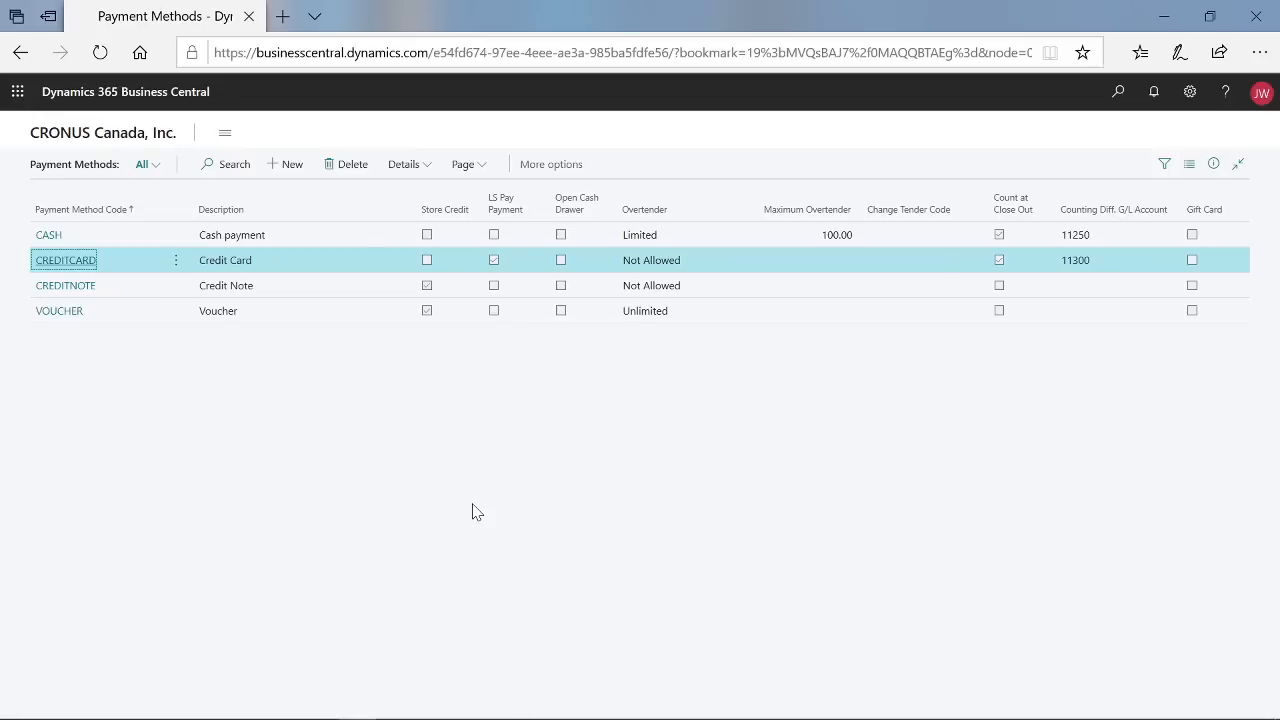
{"action": "left_click", "coordinate": [493, 260]}
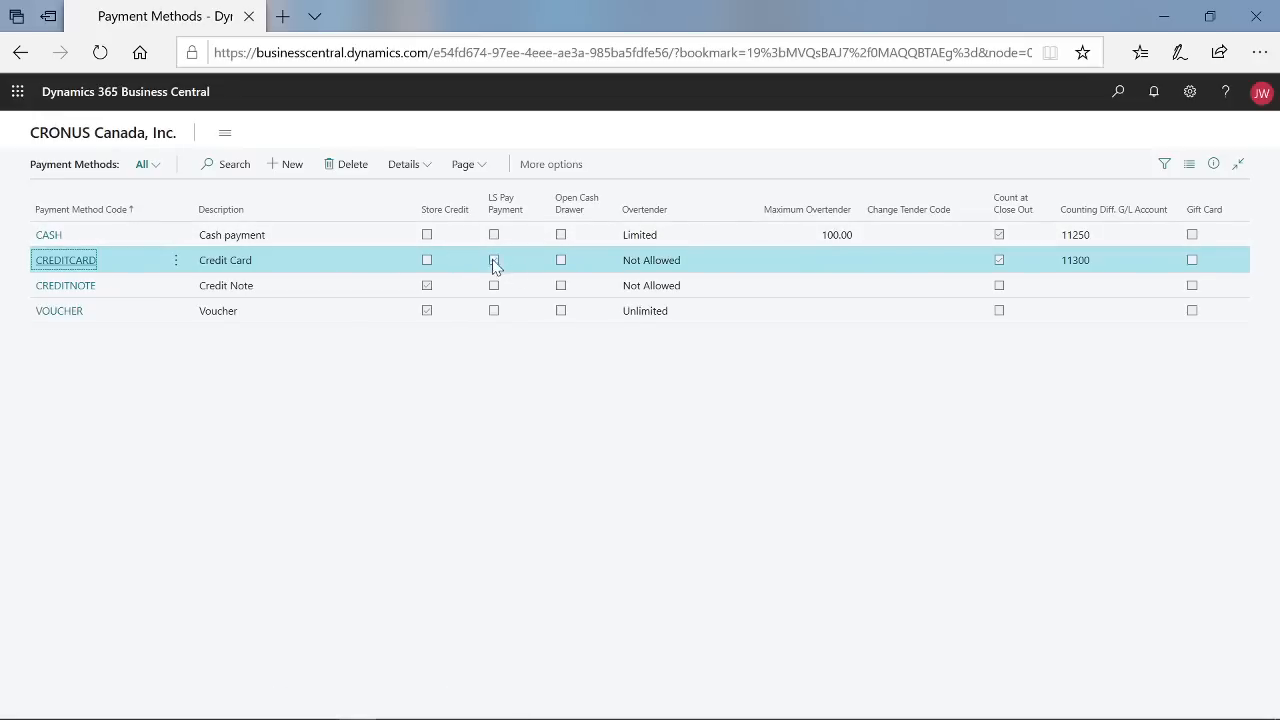
{"action": "left_click", "coordinate": [494, 260]}
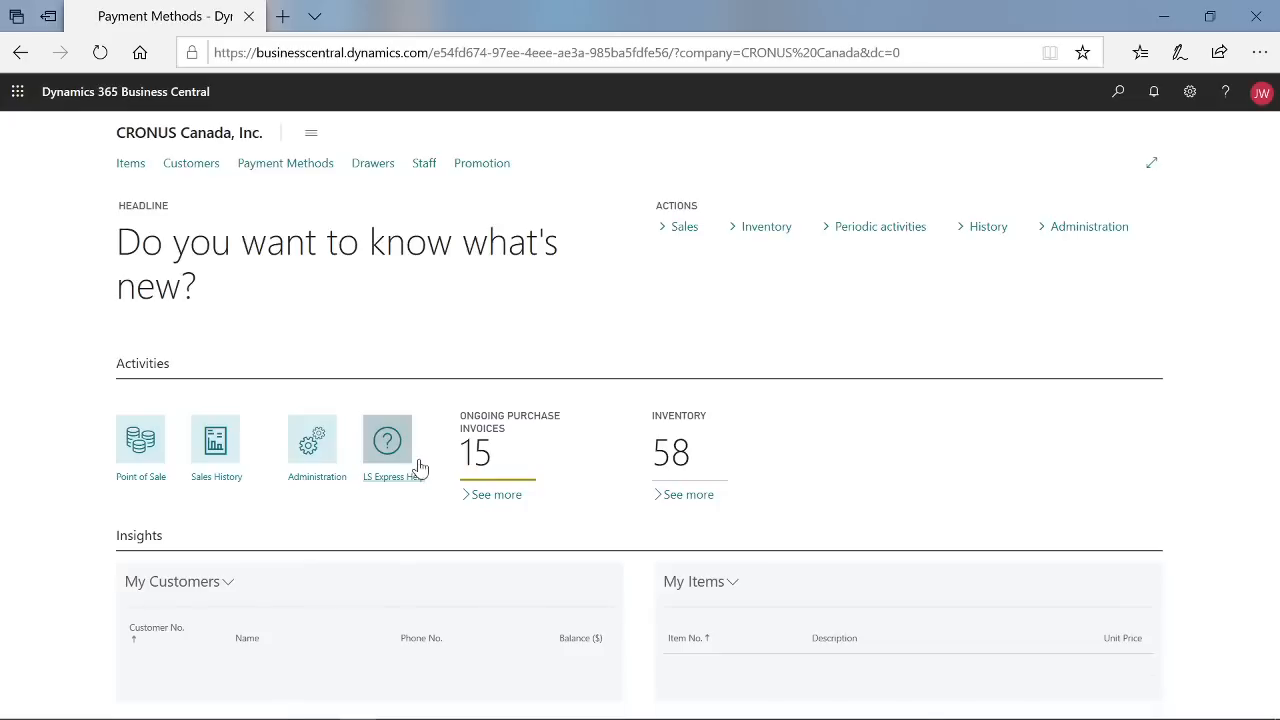
- Open LS Express Administration, disable LS Pay Testing, and acknowledge the message
{"action": "left_click", "coordinate": [327, 480]}
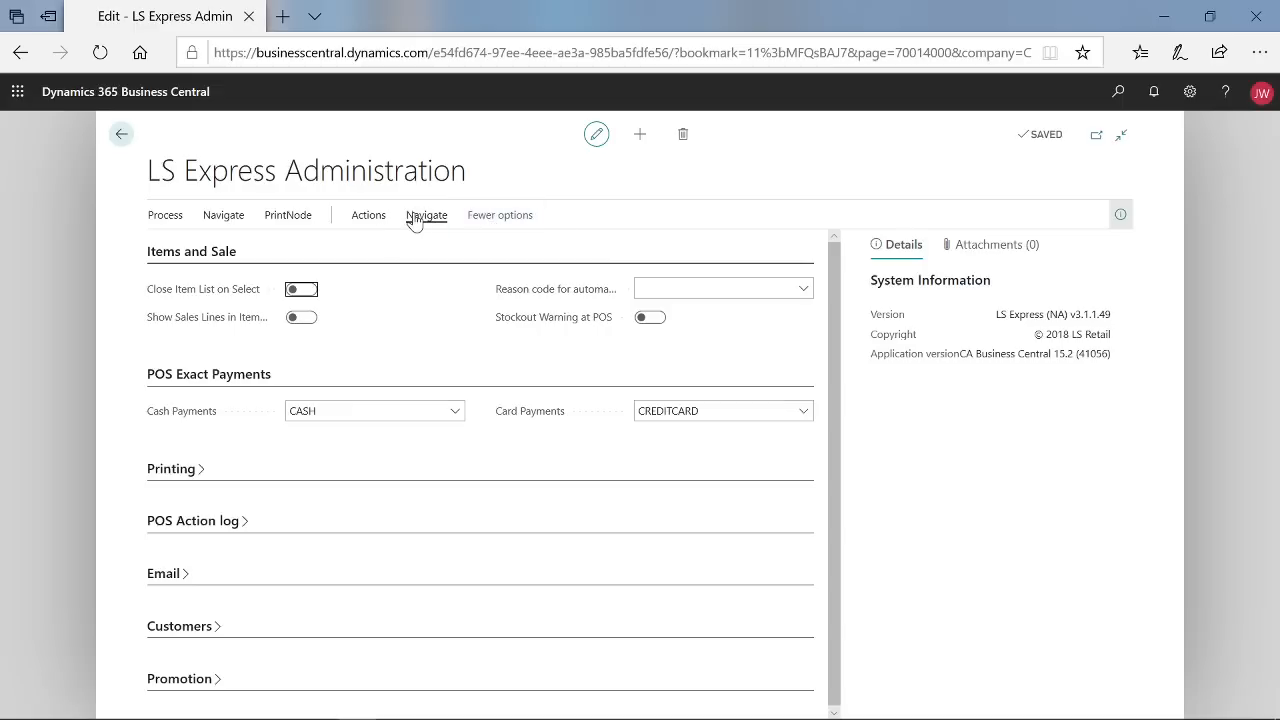
{"action": "left_click", "coordinate": [372, 217]}
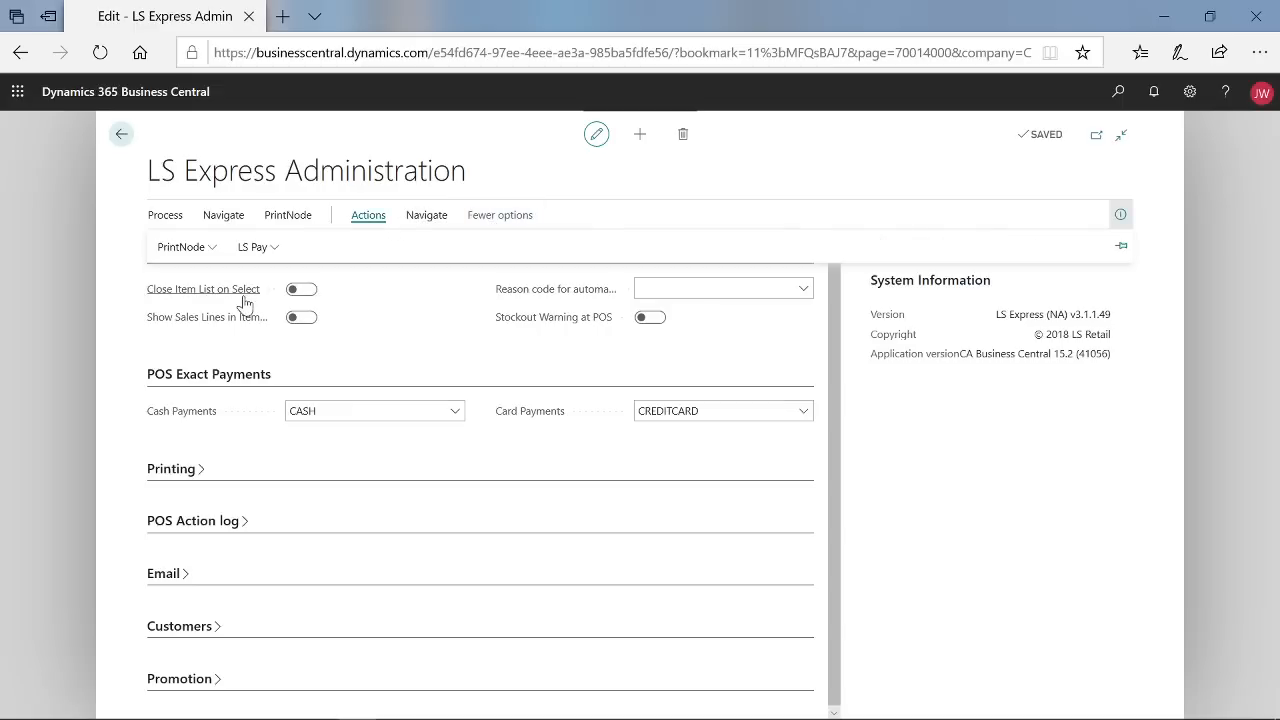
{"action": "left_click", "coordinate": [267, 246]}
{"action": "left_click", "coordinate": [262, 272]}
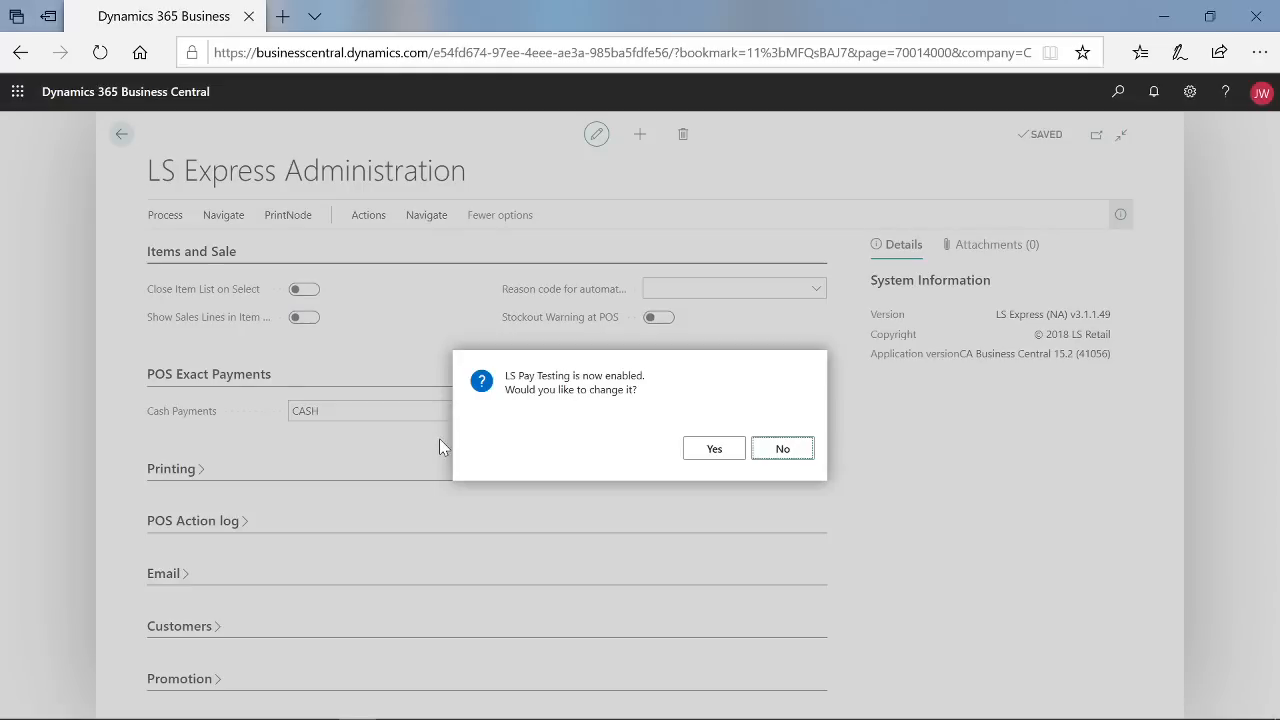
{"action": "key", "text": "Return"}
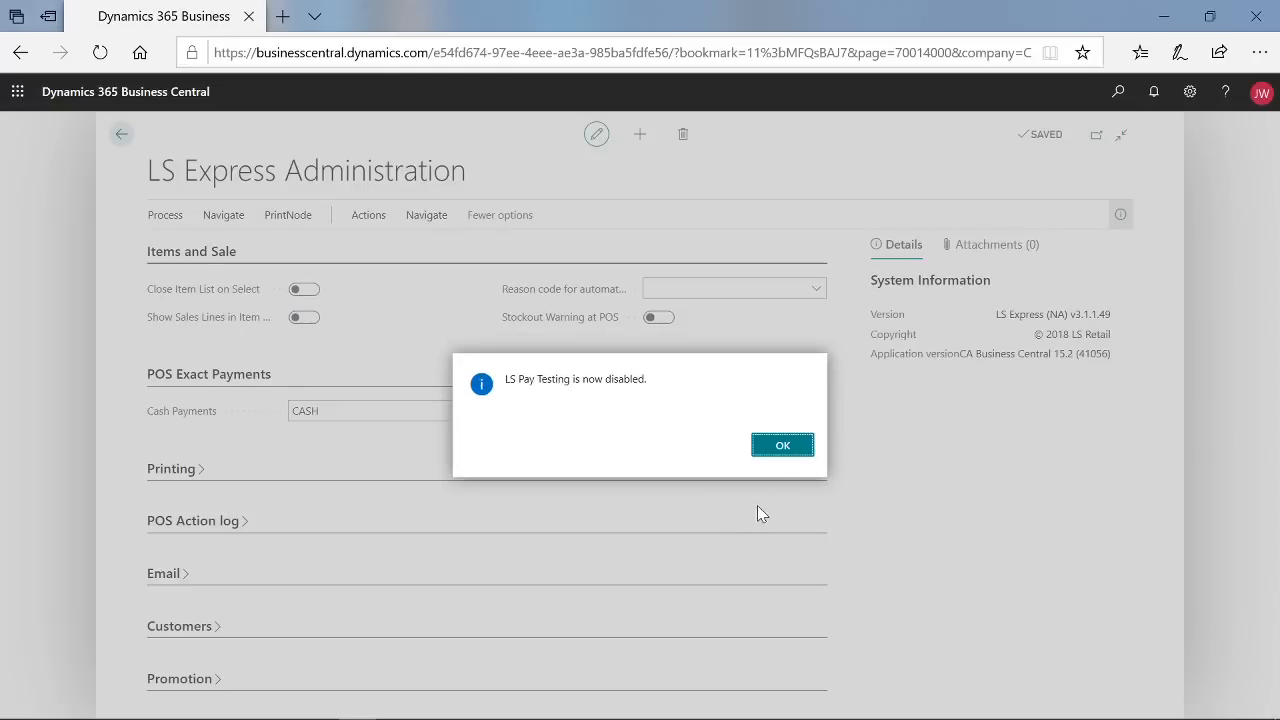
{"action": "left_click", "coordinate": [787, 450]}
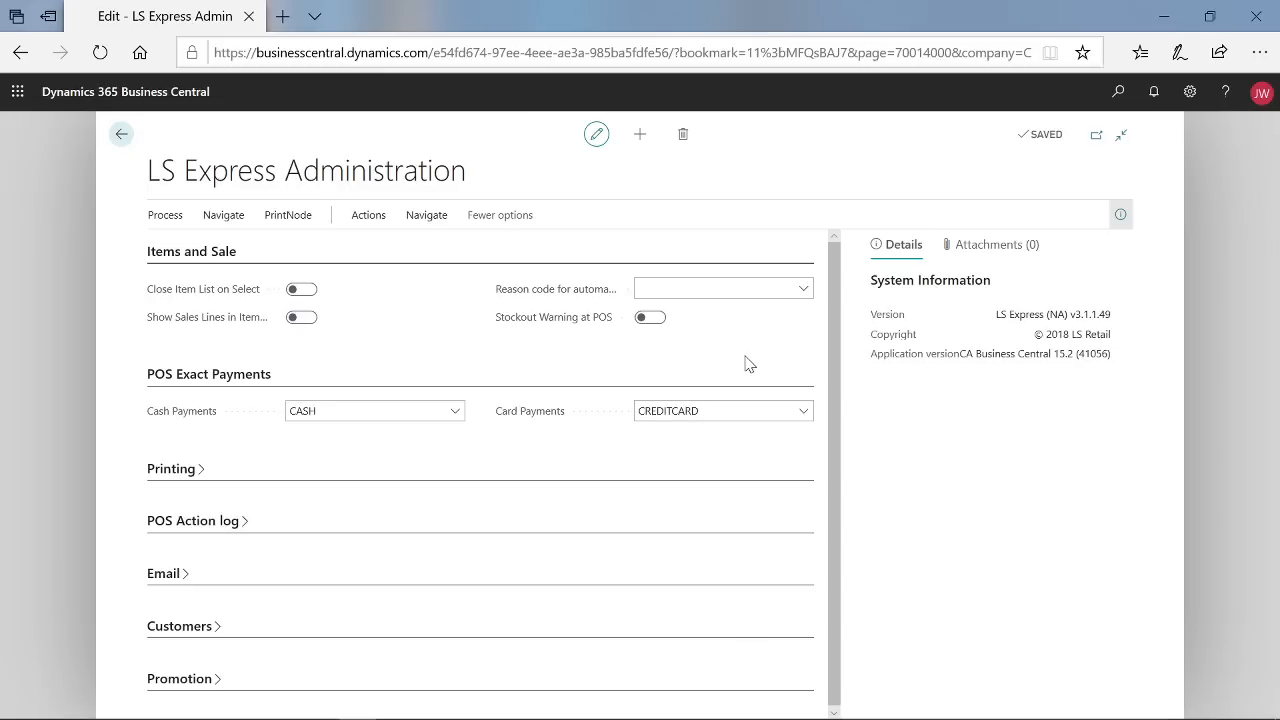
- Enable LS Pay Testing and agree to test against the LS Pay app as well
{"action": "left_click", "coordinate": [370, 218]}
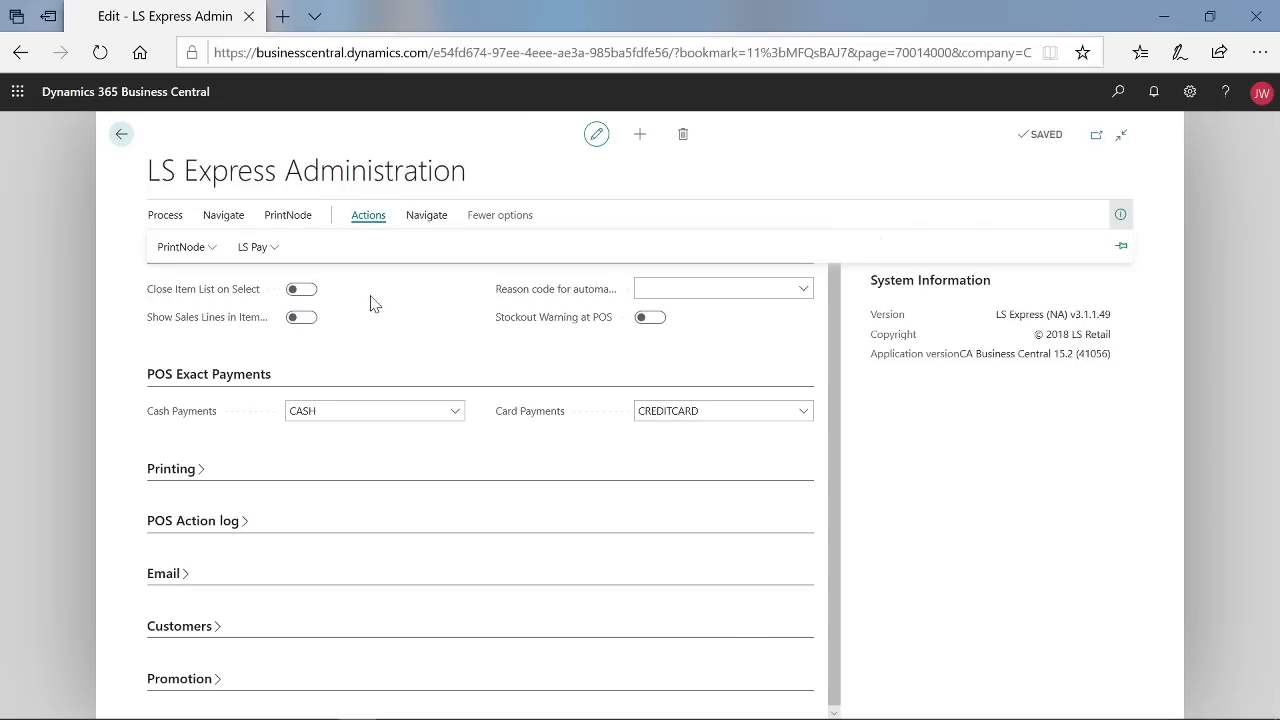
{"action": "left_click", "coordinate": [273, 251]}
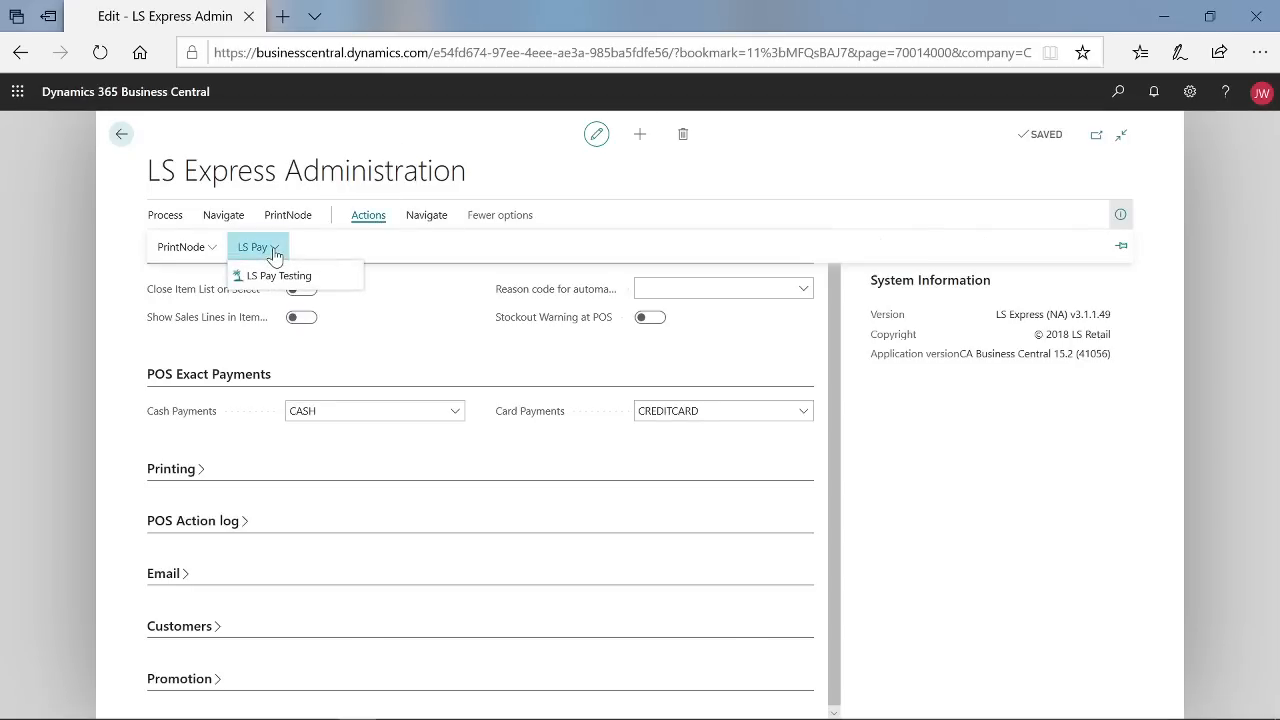
{"action": "left_click", "coordinate": [280, 276]}
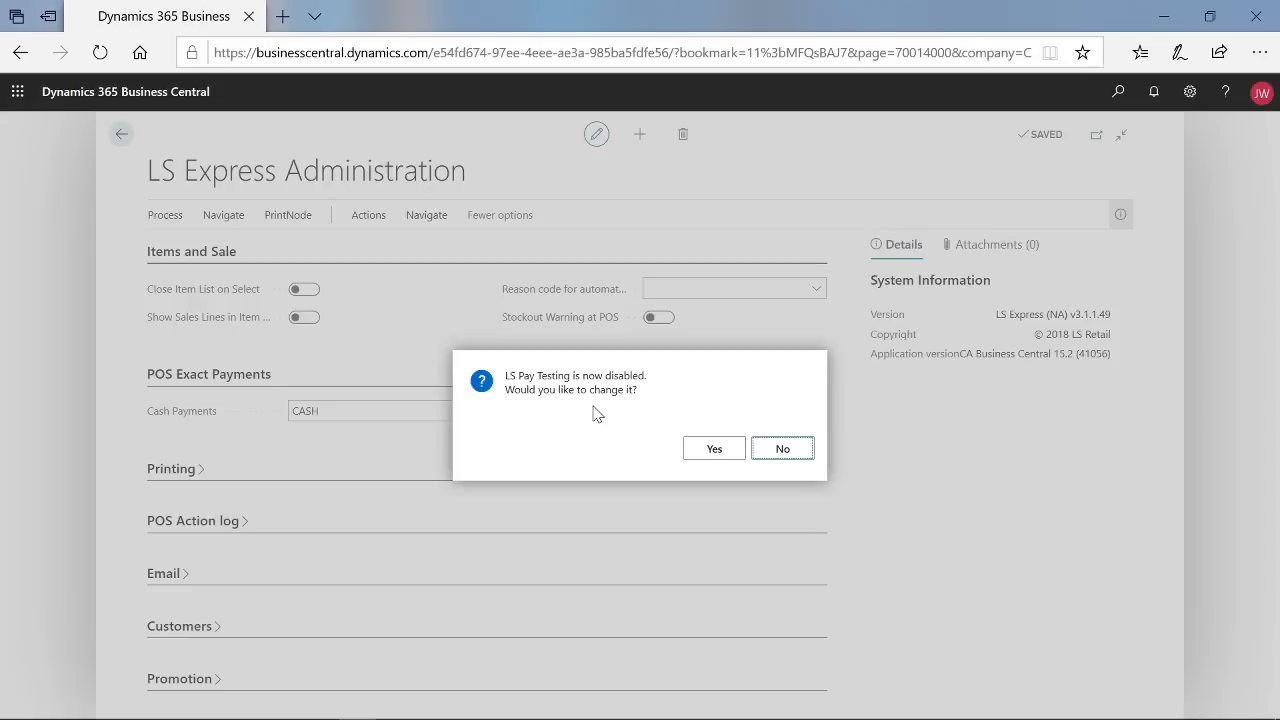
{"action": "left_click", "coordinate": [712, 452]}
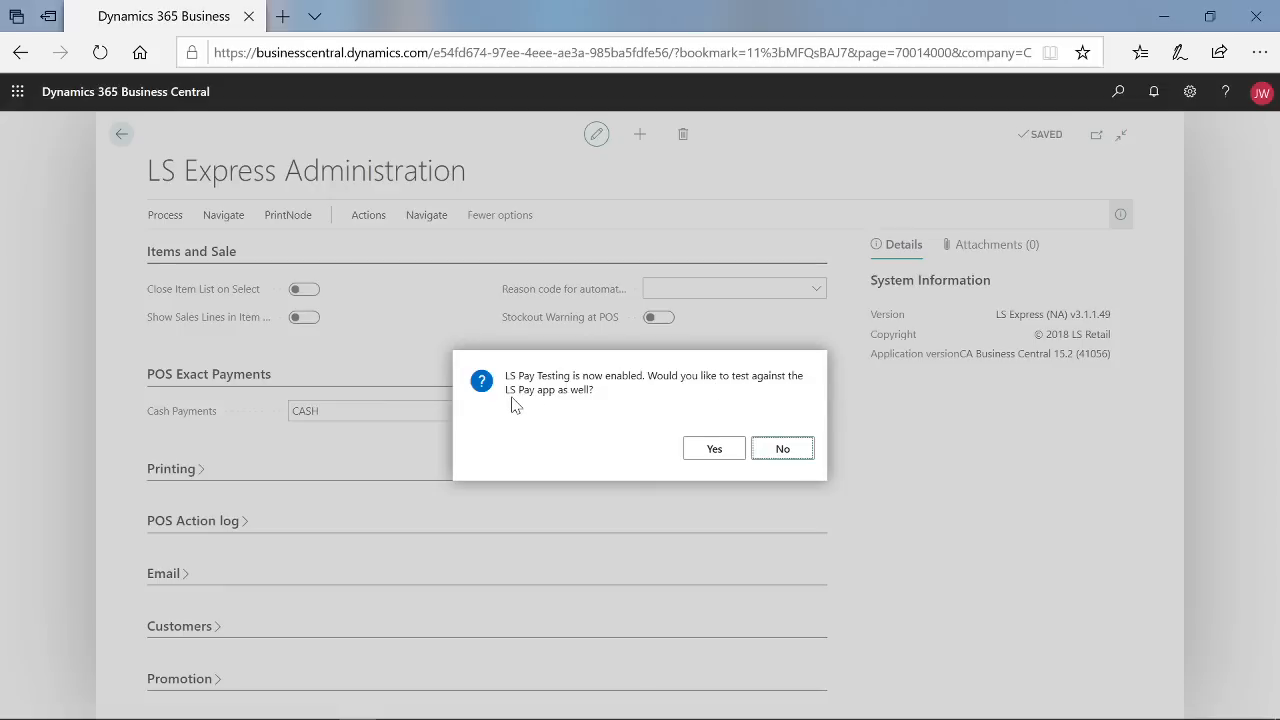
{"action": "left_click", "coordinate": [717, 452]}
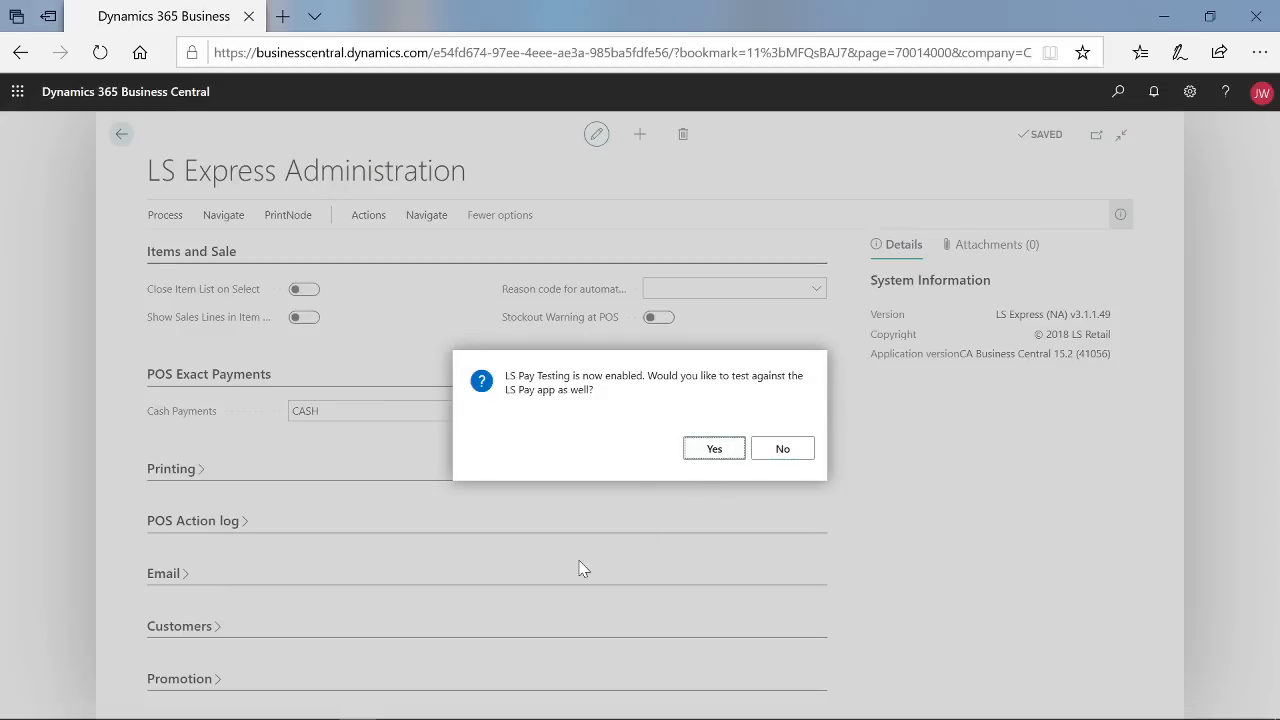
{"action": "mouse_move", "coordinate": [600, 718]}
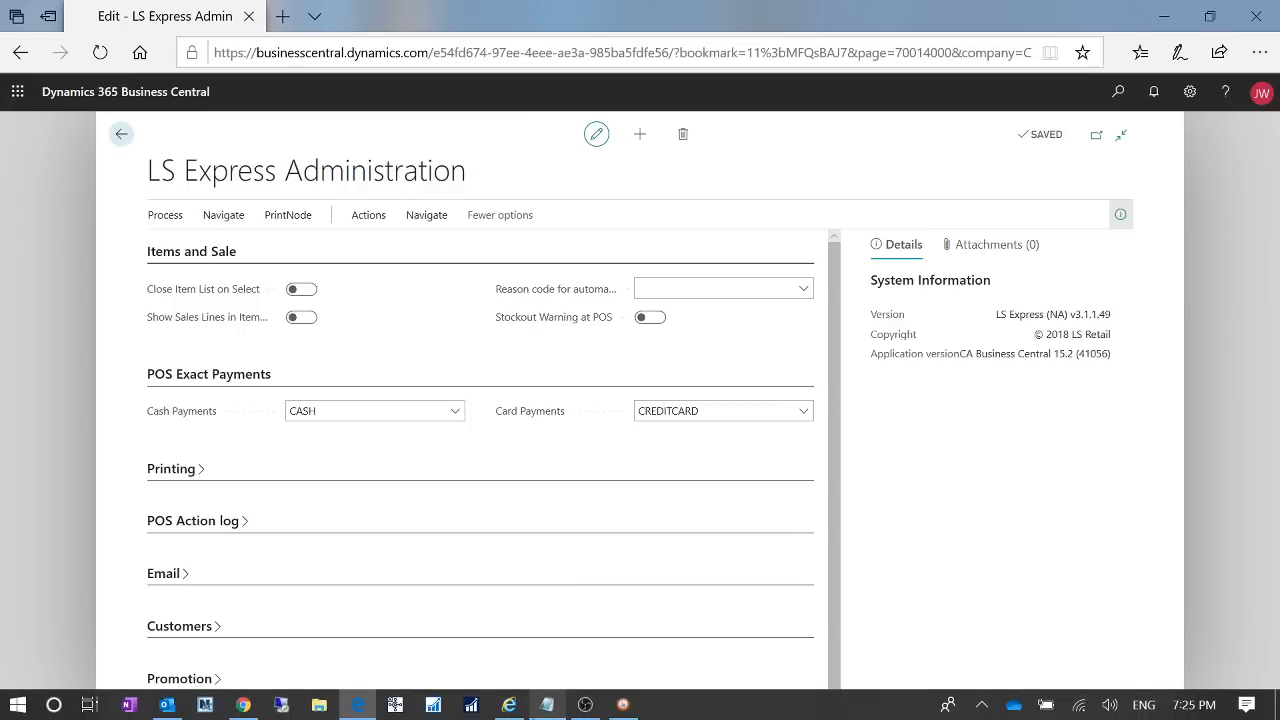
{"action": "left_click", "coordinate": [540, 713]}
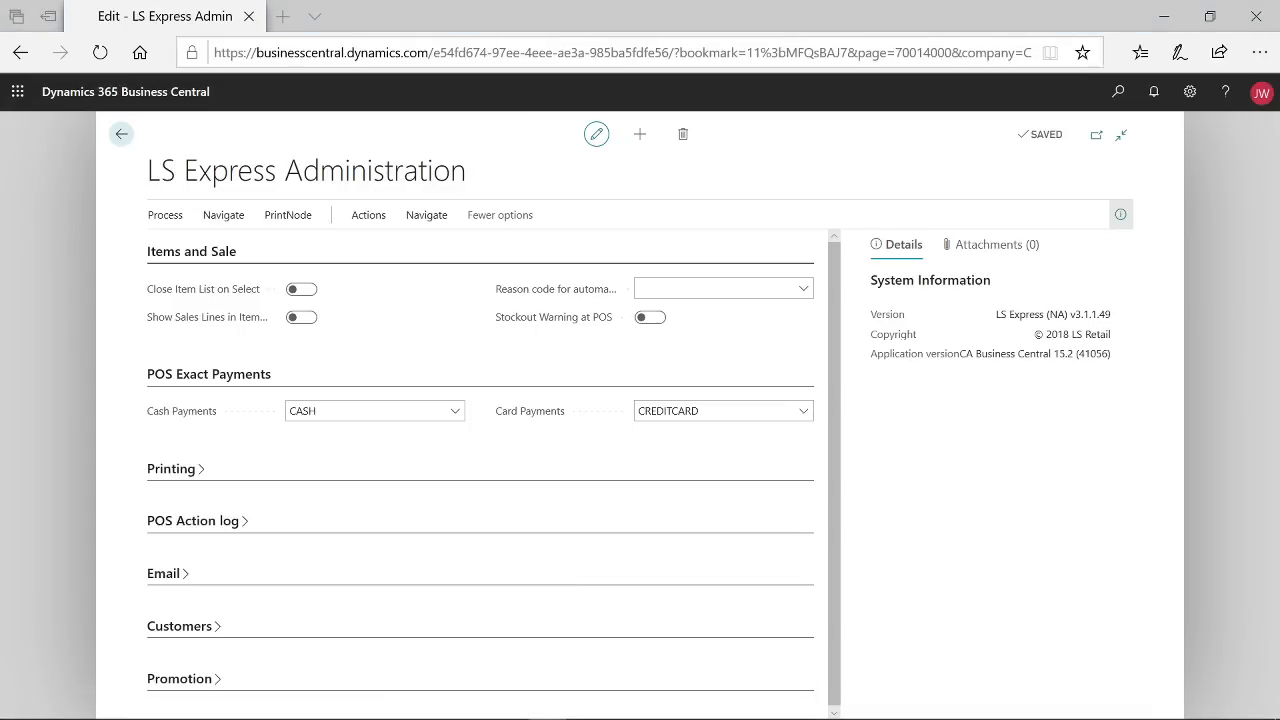
{"action": "mouse_move", "coordinate": [585, 717]}
{"action": "left_click", "coordinate": [504, 711]}
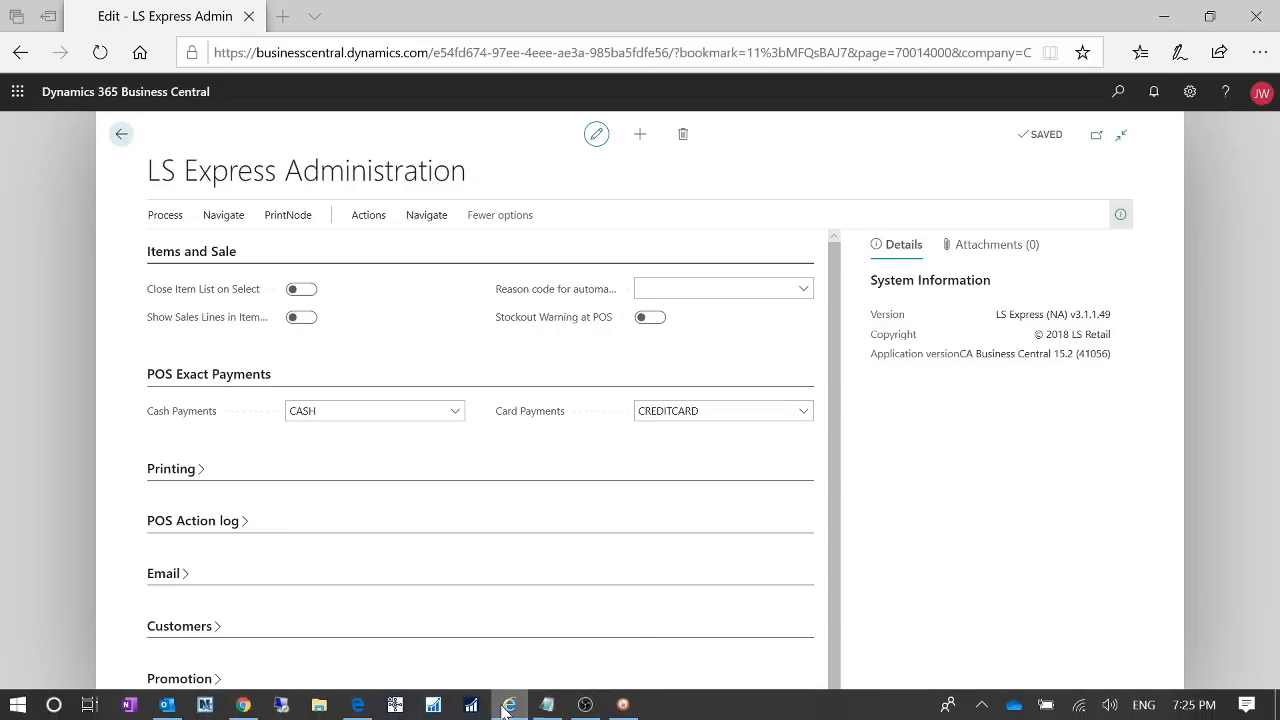
{"action": "right_click", "coordinate": [504, 711]}
{"action": "left_click", "coordinate": [500, 690]}
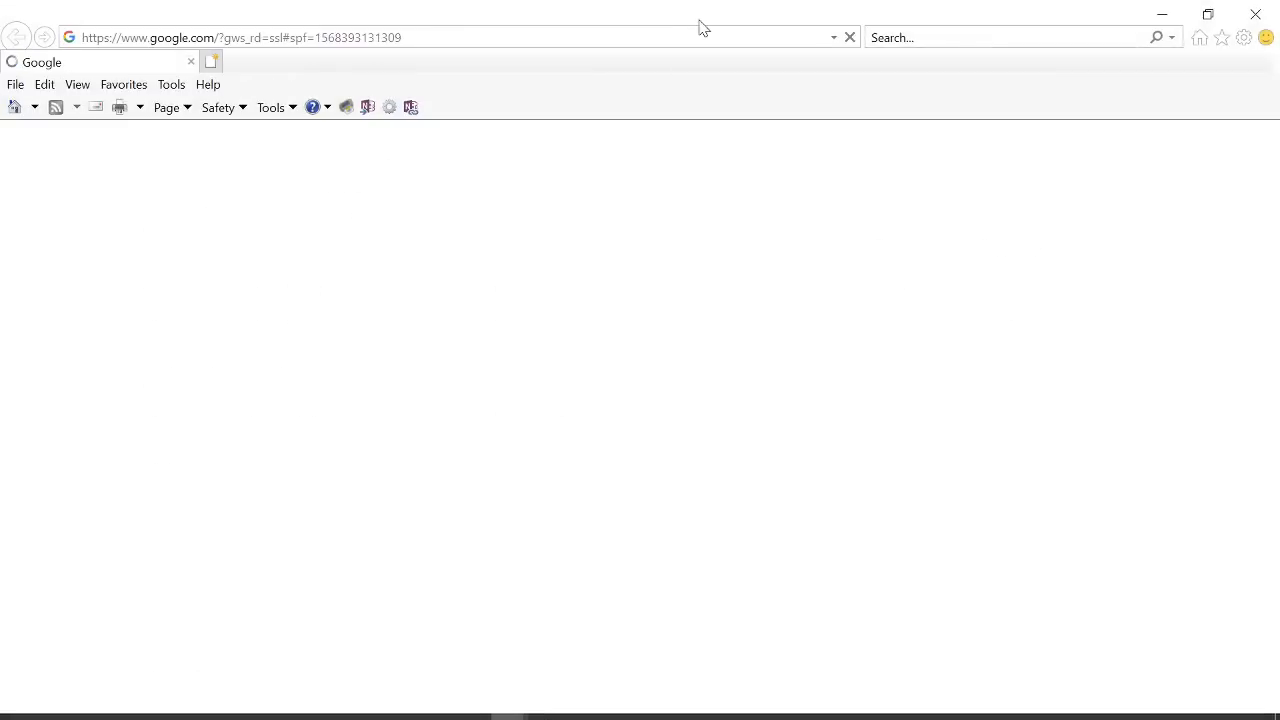
{"action": "left_click", "coordinate": [655, 42]}
{"action": "type", "text": "https://www.microsoft.com/en-is/p/ls-pay-for-ls-express/9pdb4z8b56qz?rtc=1&activetab=pivot:overviewtab"}
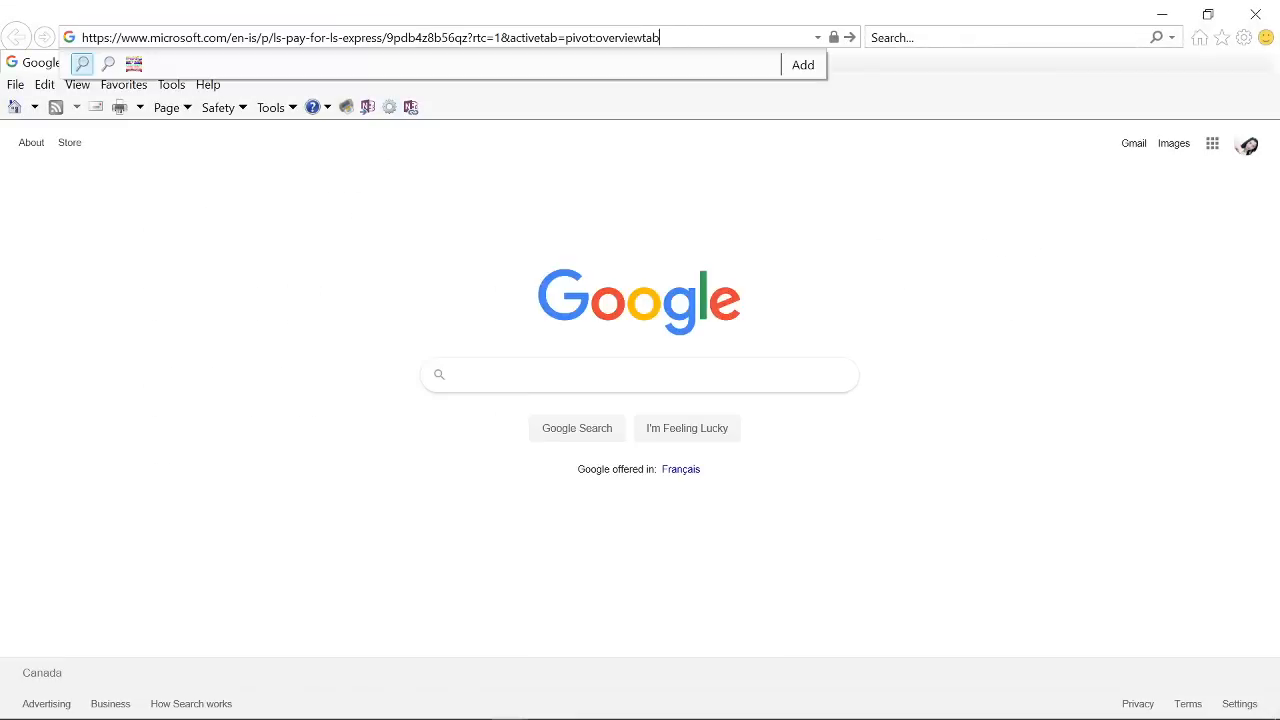
{"action": "key", "text": "Return"}
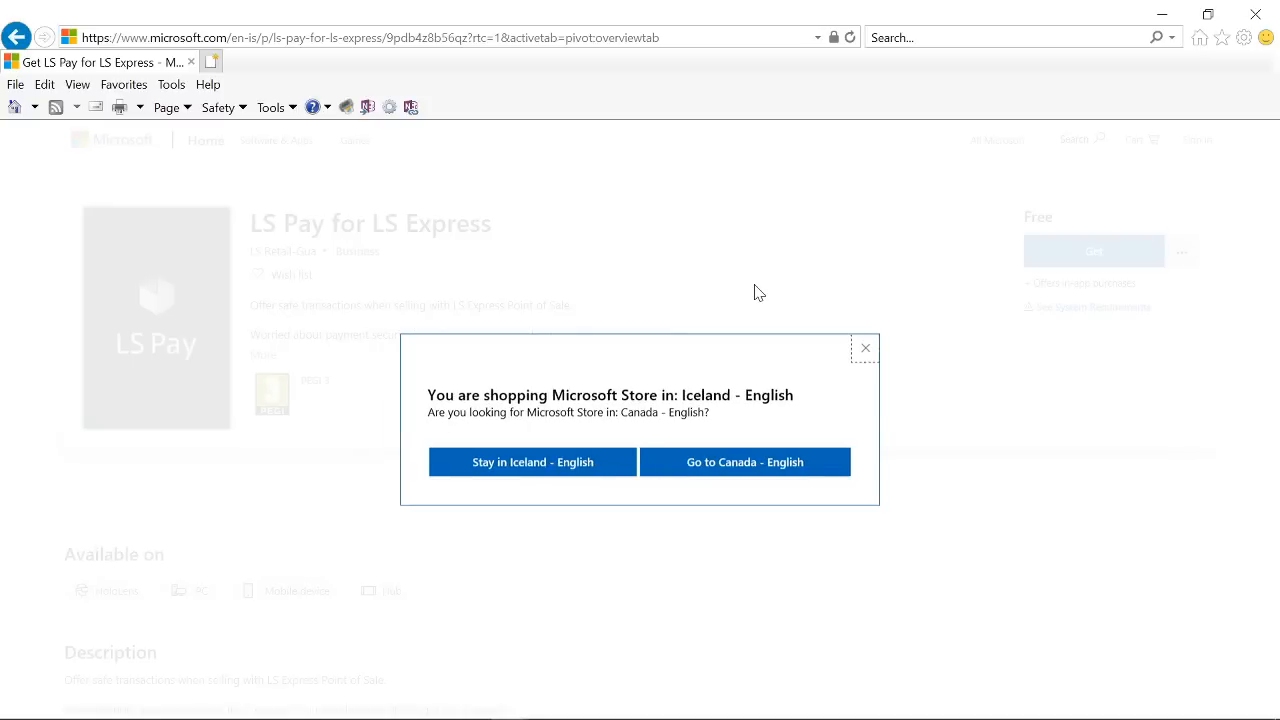
{"action": "left_click", "coordinate": [733, 470]}
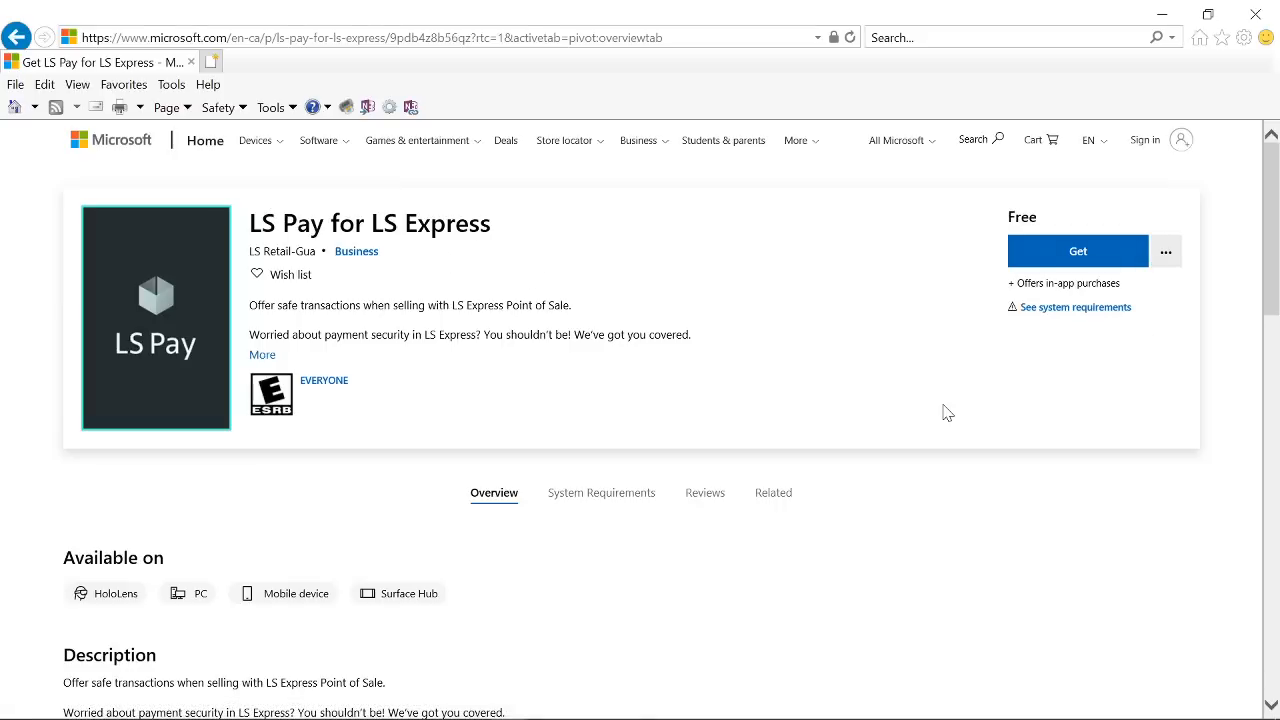
{"action": "left_click", "coordinate": [1258, 10]}
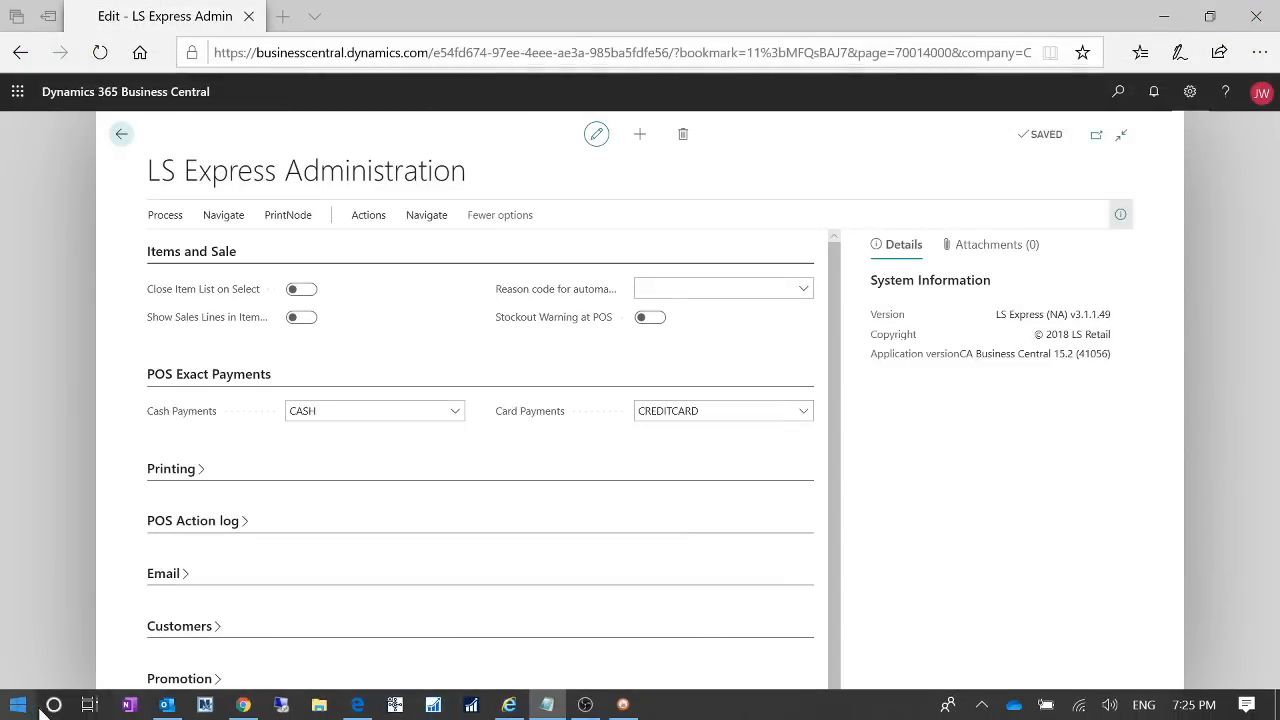
- Launch the LS Pay for LS Express app, set its payment provider to Mock, and move its window aside to reveal Business Central
{"action": "left_click", "coordinate": [53, 706]}
{"action": "type", "text": "ls"}
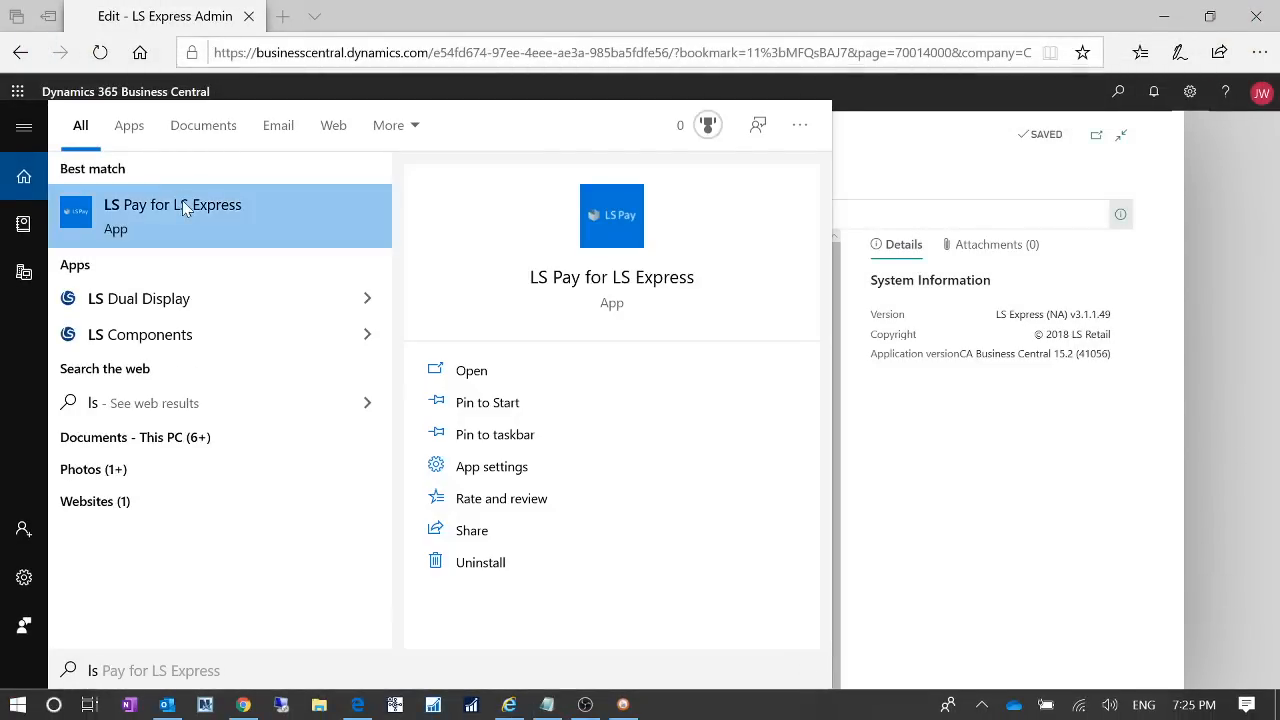
{"action": "left_click", "coordinate": [182, 204]}
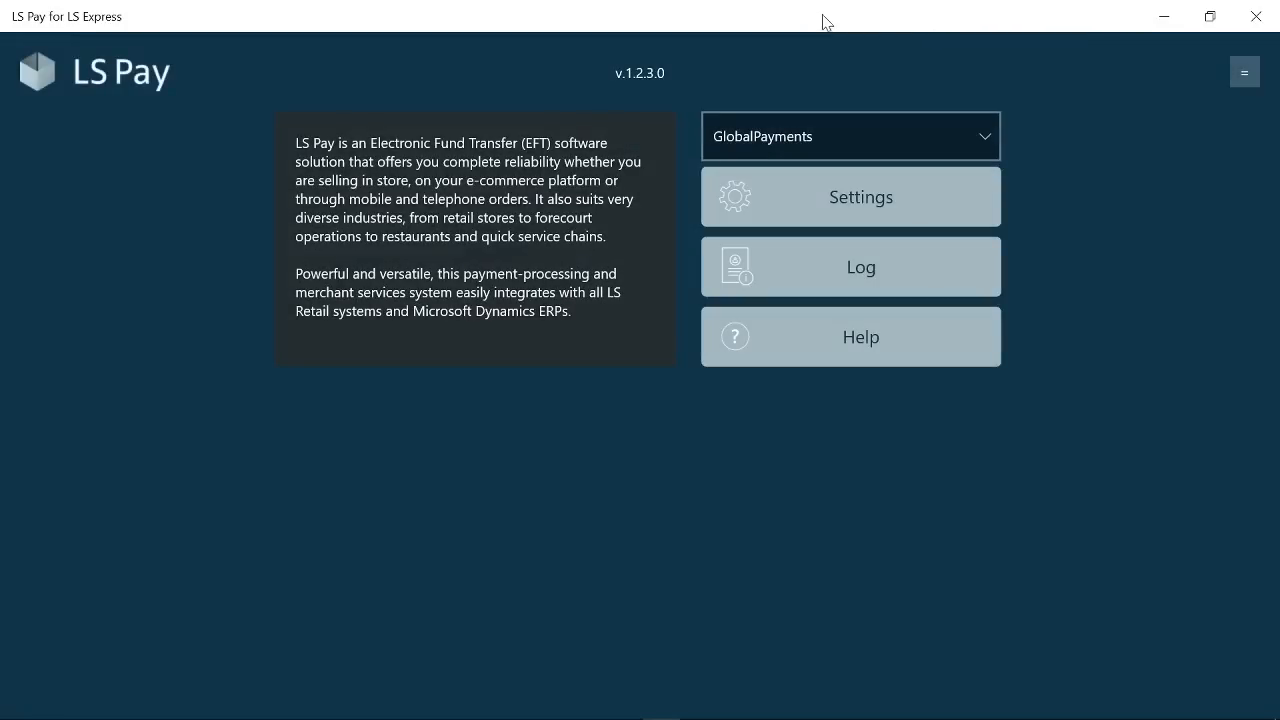
{"action": "left_click", "coordinate": [987, 134]}
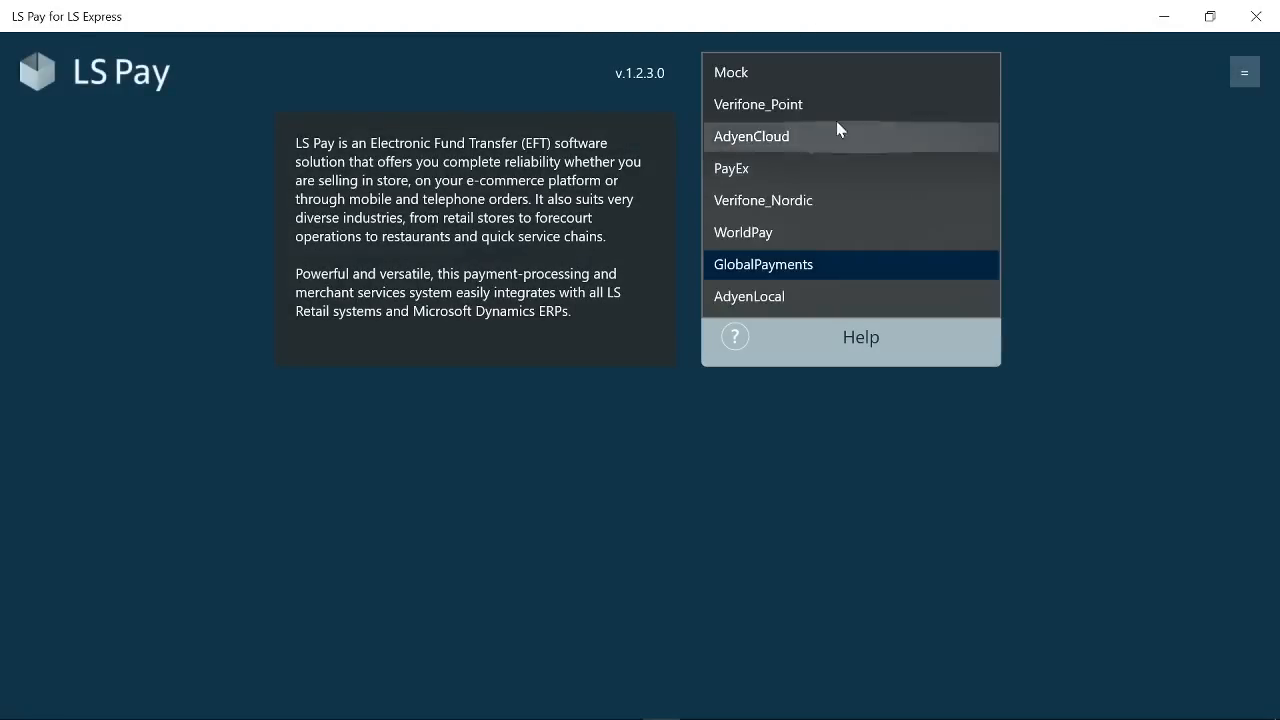
{"action": "left_click", "coordinate": [788, 76]}
{"action": "left_click_drag", "start_coordinate": [722, 8], "coordinate": [1020, 68]}
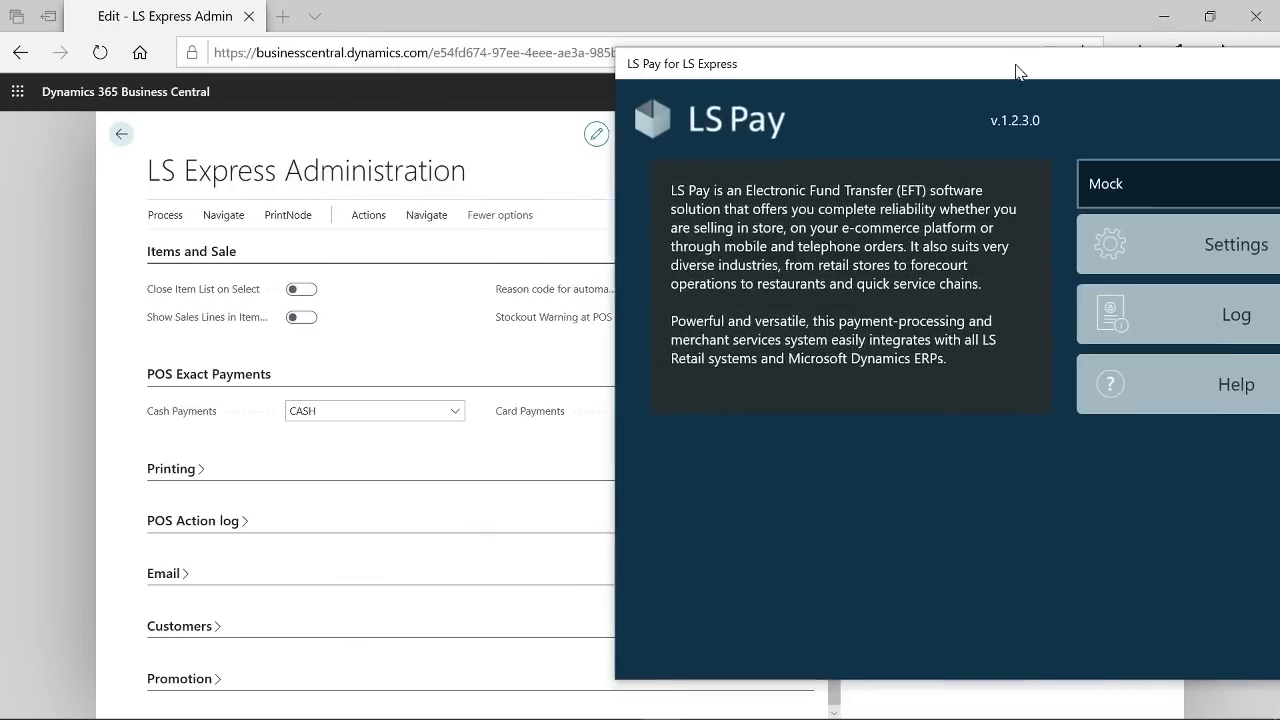
- Restore the Business Central browser to a smaller window and place the LS Pay window beside it
{"action": "left_click_drag", "start_coordinate": [415, 11], "coordinate": [370, 43]}
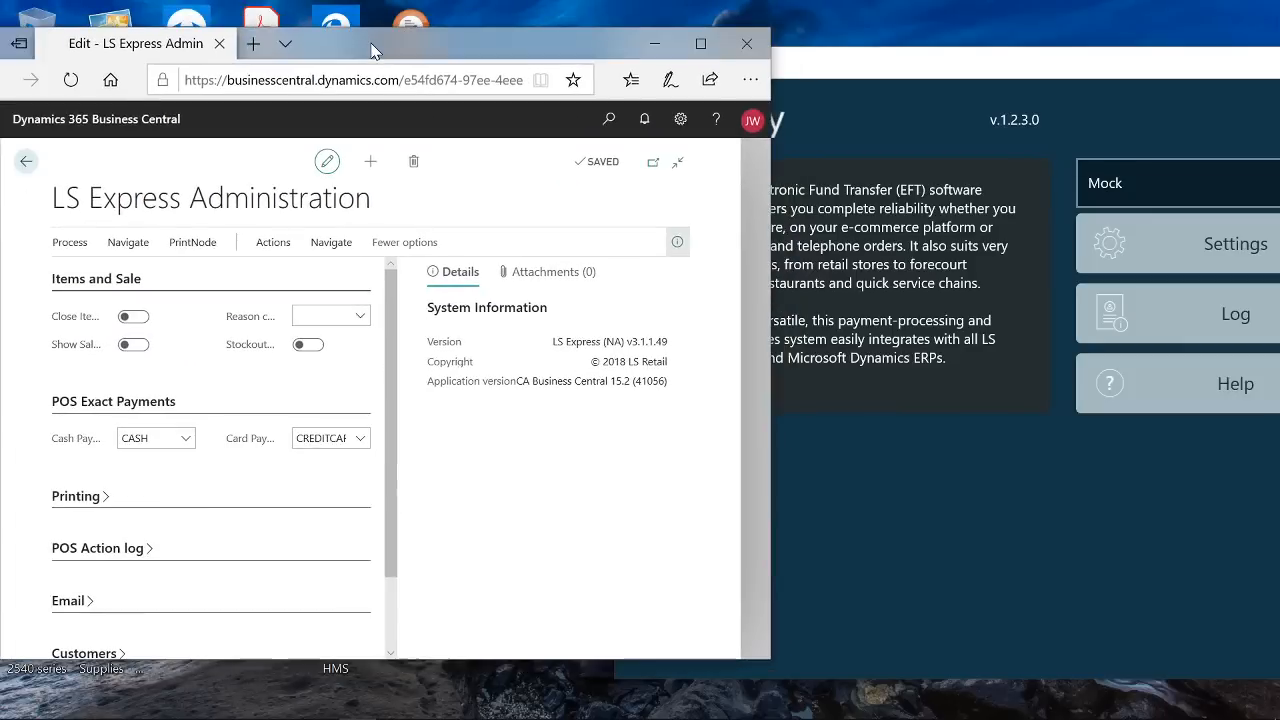
{"action": "left_click_drag", "start_coordinate": [919, 63], "coordinate": [954, 69]}
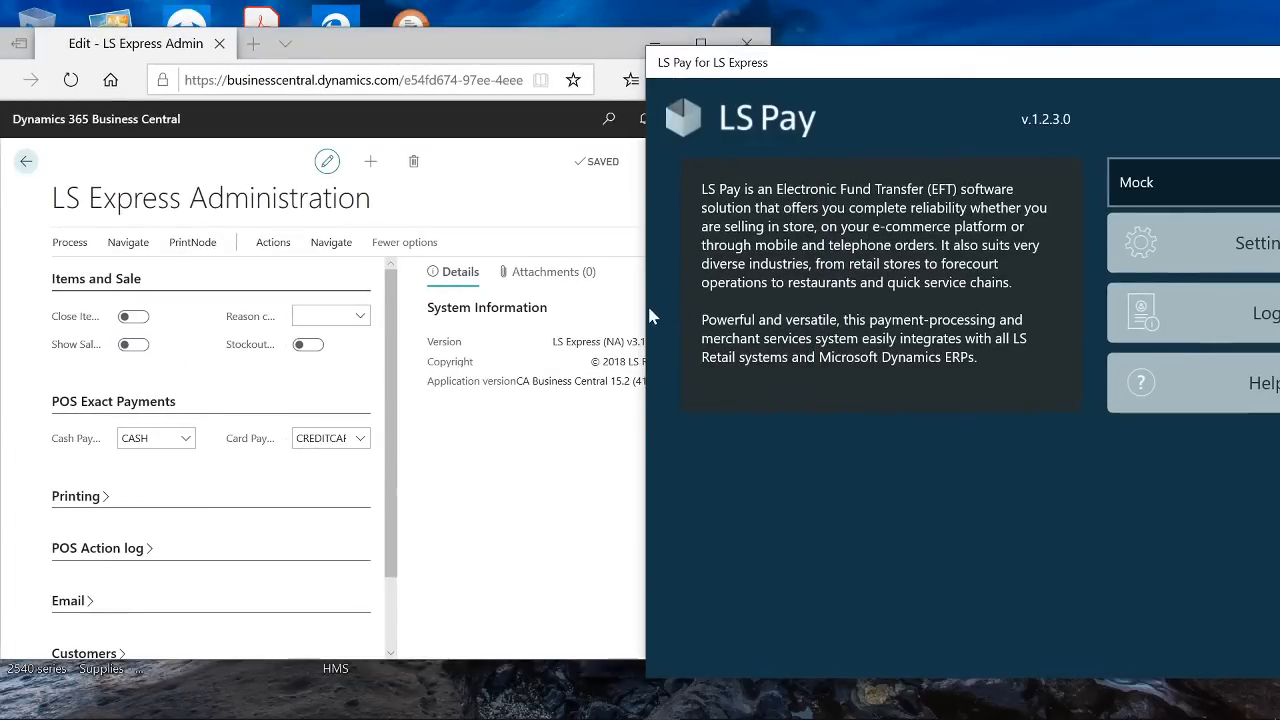
{"action": "left_click_drag", "start_coordinate": [648, 316], "coordinate": [822, 316]}
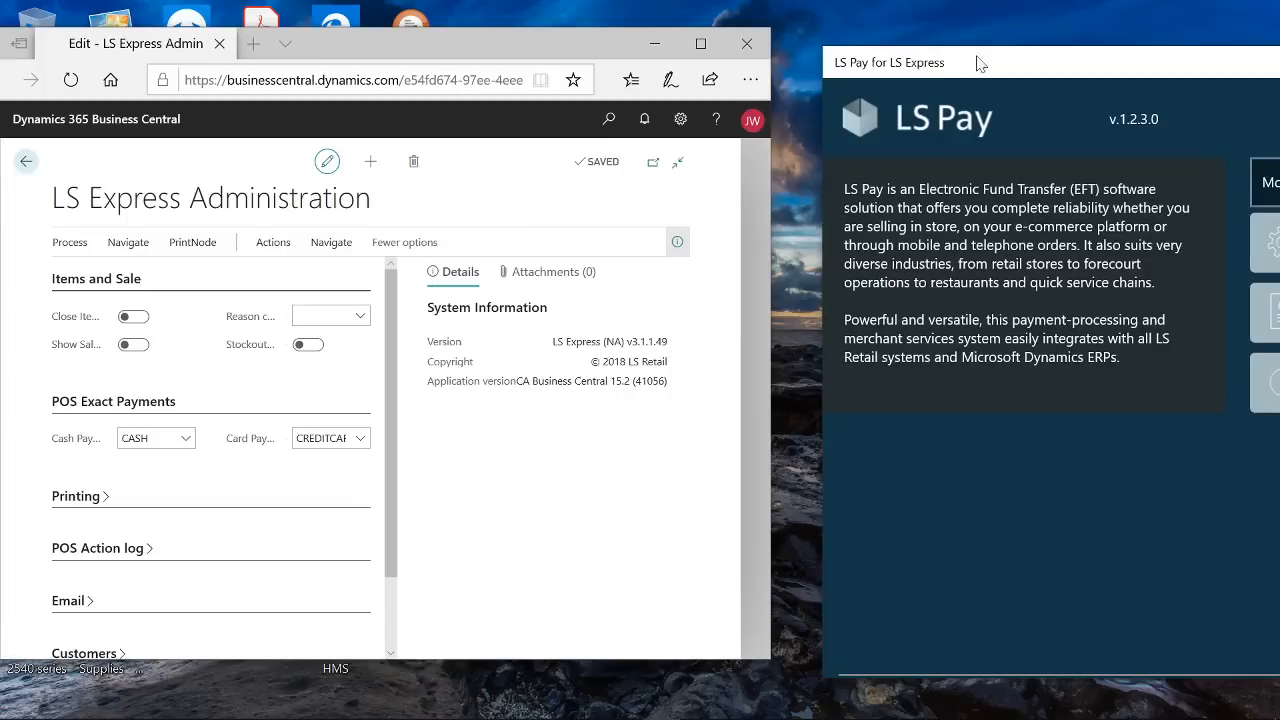
{"action": "left_click_drag", "start_coordinate": [995, 60], "coordinate": [771, 54]}
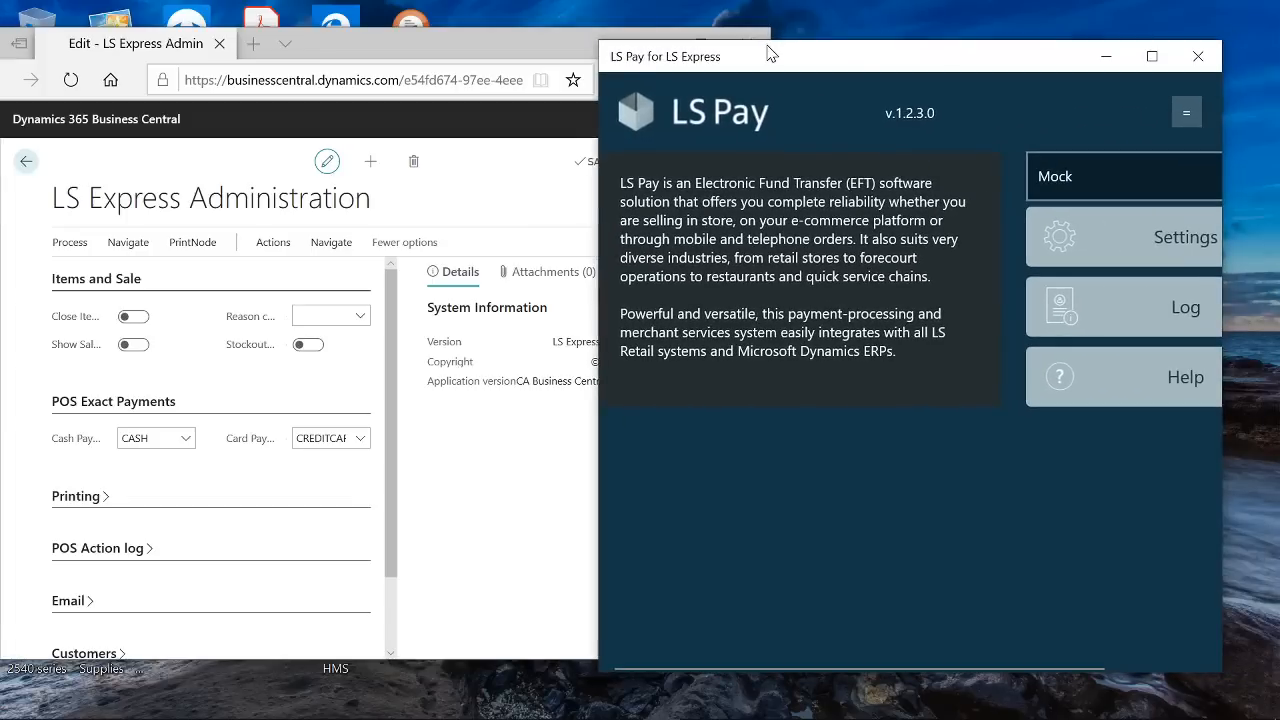
- Maximize LS Pay, try GlobalPayments as the payment provider, and set the provider back to Mock
{"action": "left_click", "coordinate": [1152, 56]}
{"action": "left_click", "coordinate": [990, 136]}
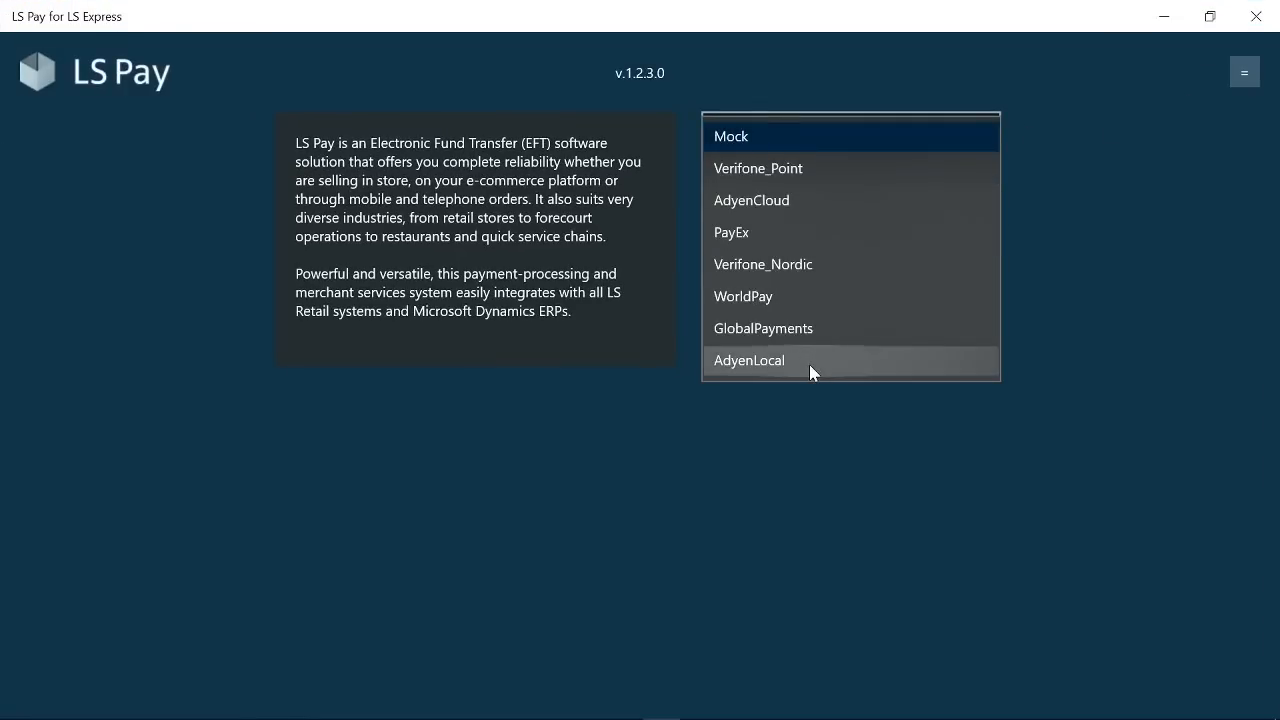
{"action": "left_click", "coordinate": [828, 488]}
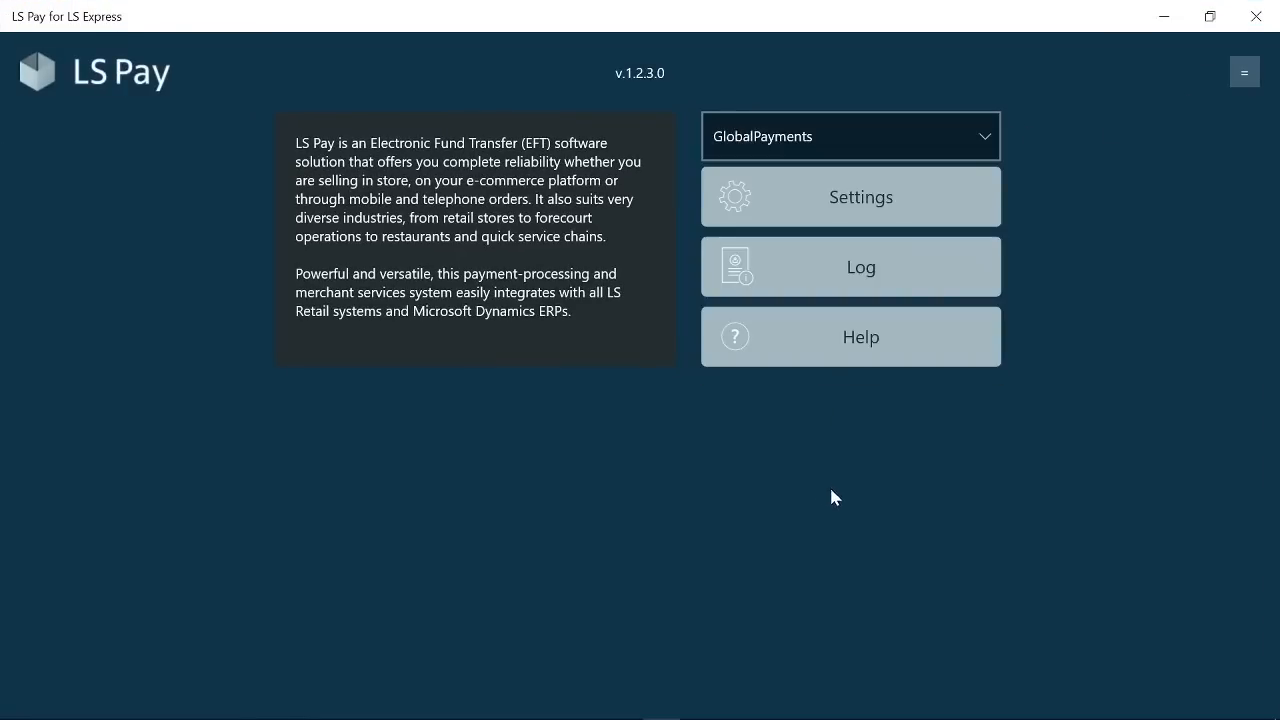
{"action": "left_click", "coordinate": [983, 144]}
{"action": "left_click", "coordinate": [855, 76]}
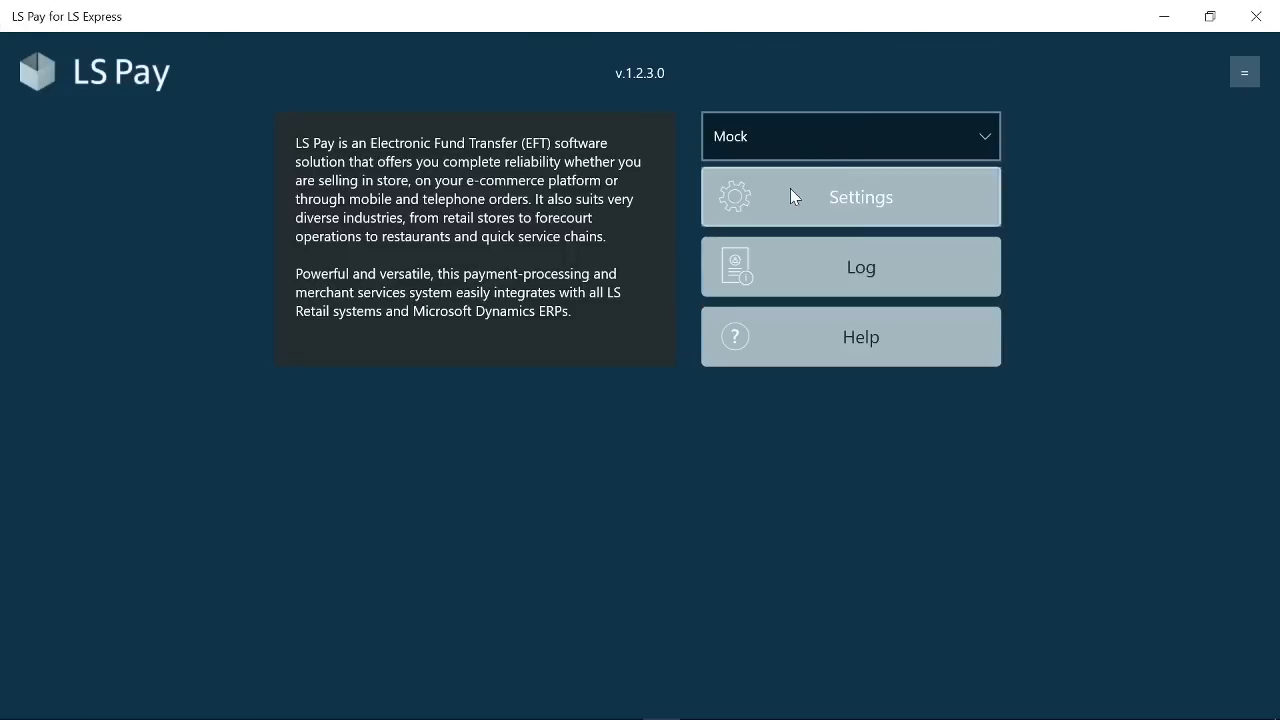
- Arrange the restored LS Pay and Business Central windows side by side and hide the details pane on LS Express Administration
{"action": "double_click", "coordinate": [754, 20]}
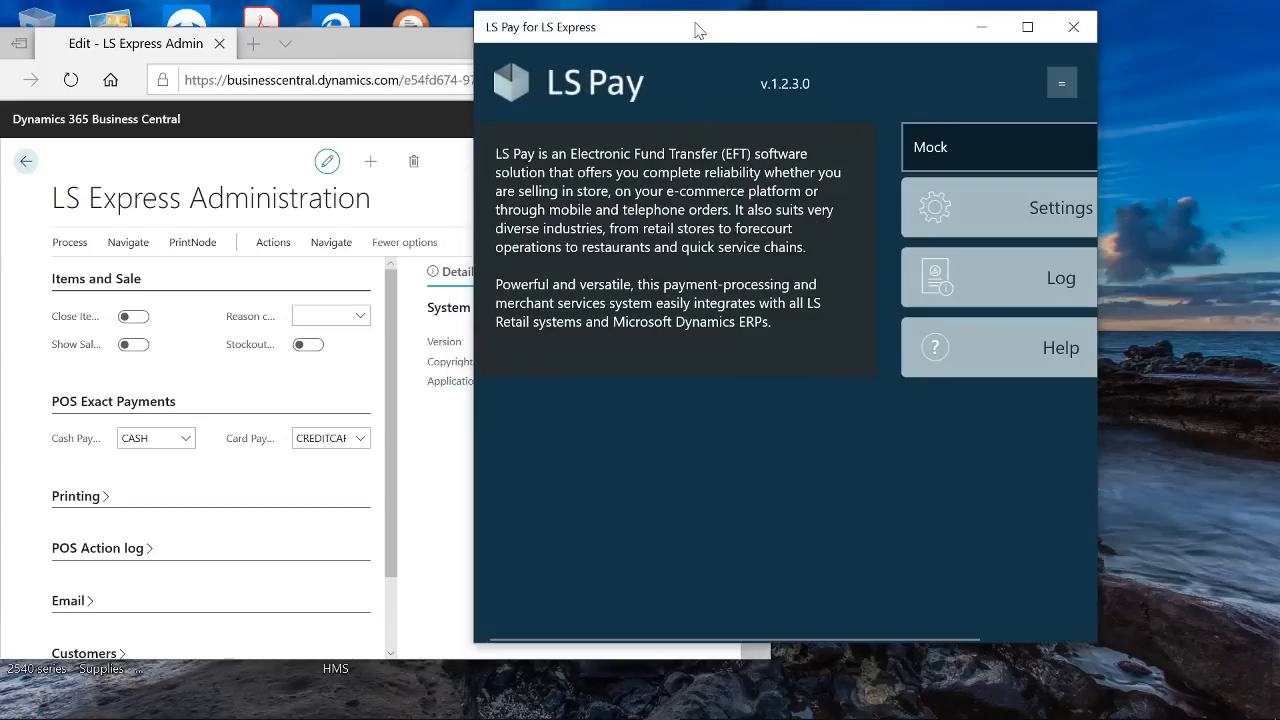
{"action": "left_click_drag", "start_coordinate": [698, 30], "coordinate": [912, 42]}
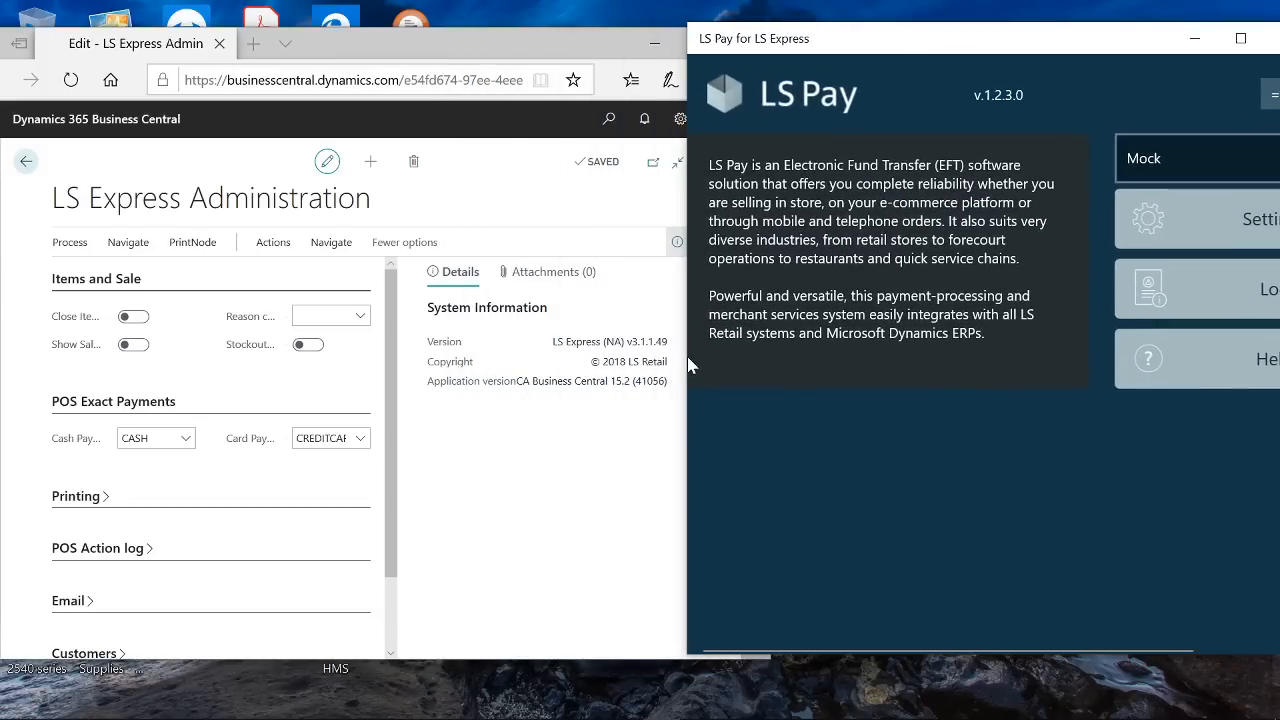
{"action": "left_click_drag", "start_coordinate": [688, 364], "coordinate": [774, 366]}
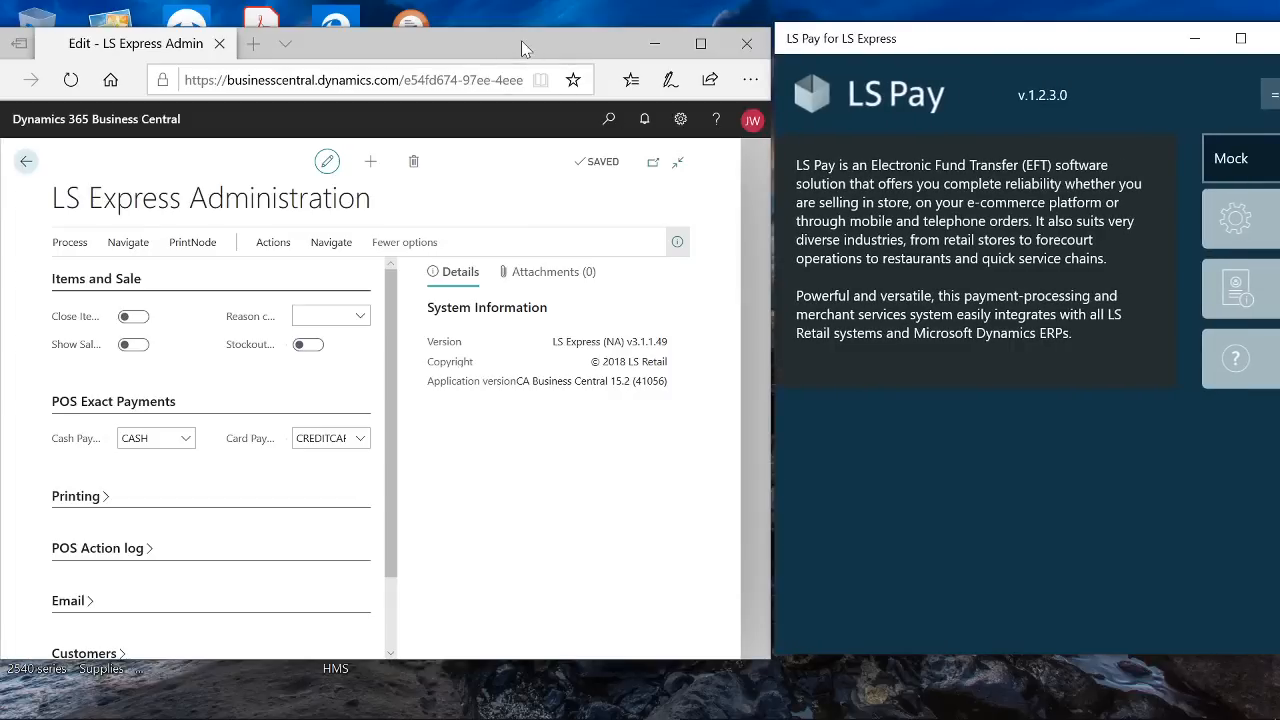
{"action": "left_click_drag", "start_coordinate": [521, 40], "coordinate": [552, 37]}
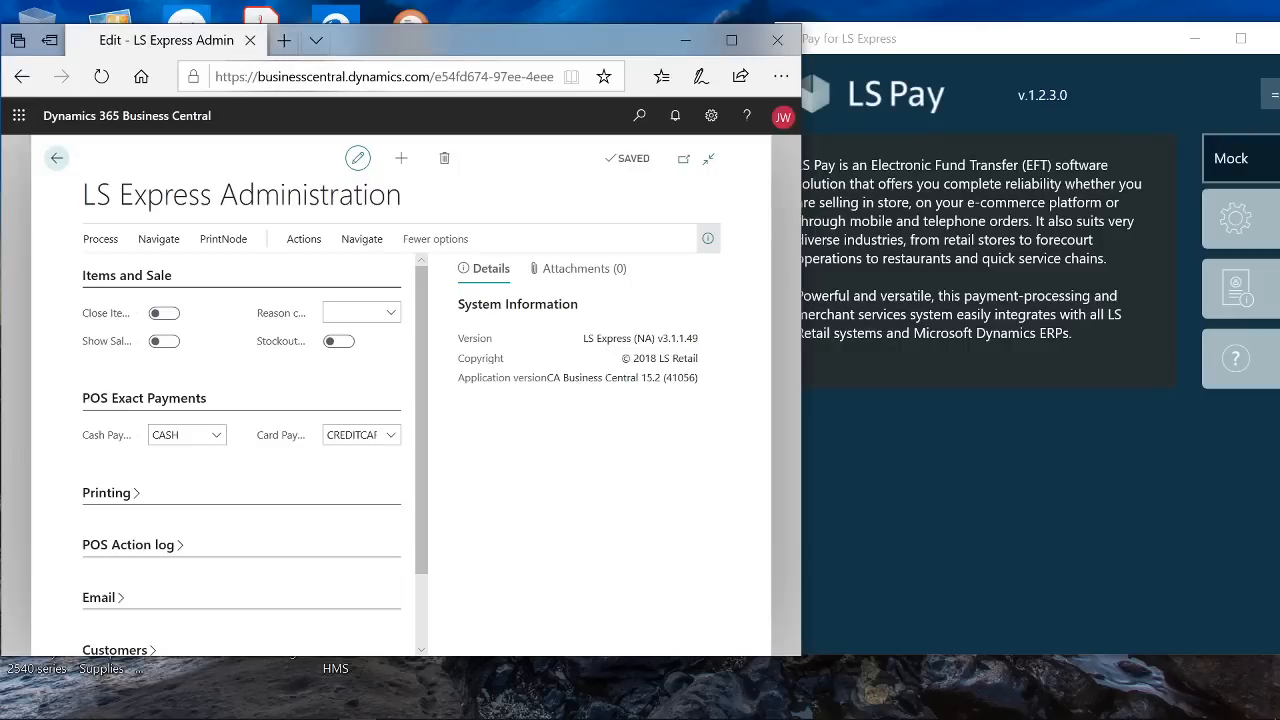
{"action": "left_click", "coordinate": [707, 243]}
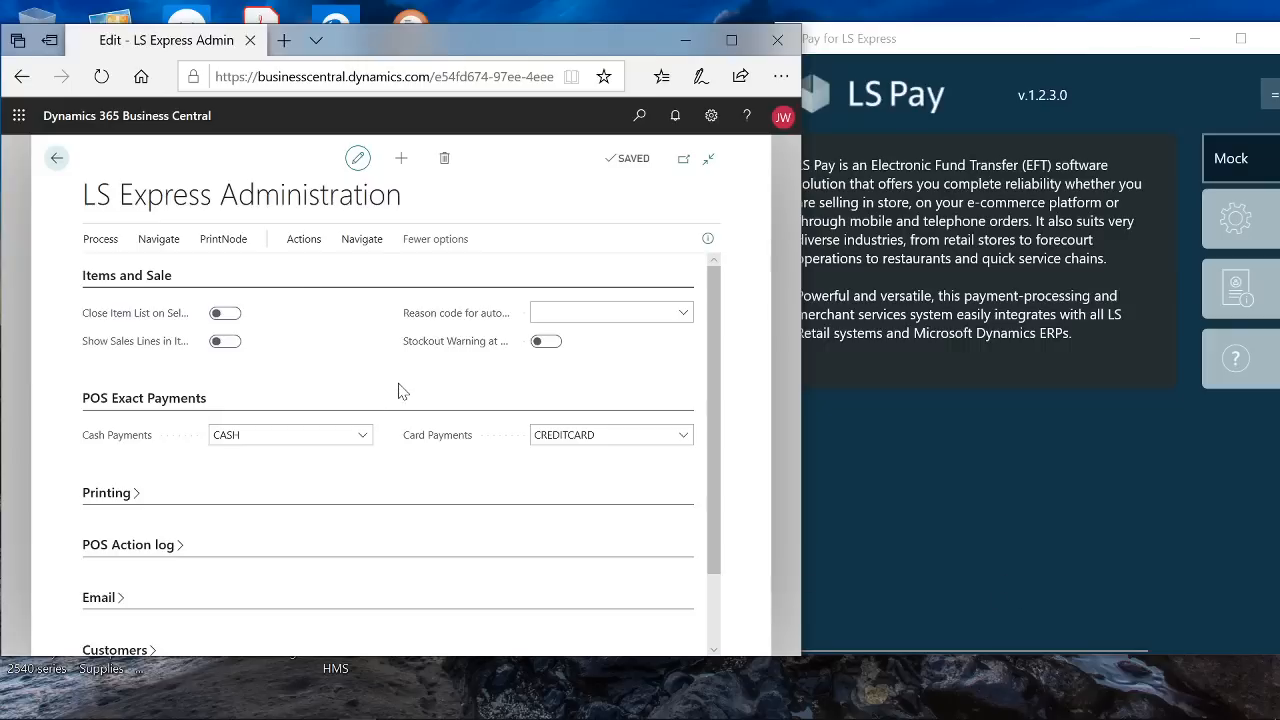
- Return to the role center, log in to Point of Sale as staff ID 1 with the staff password, and save the password in the browser
{"action": "left_click", "coordinate": [31, 87]}
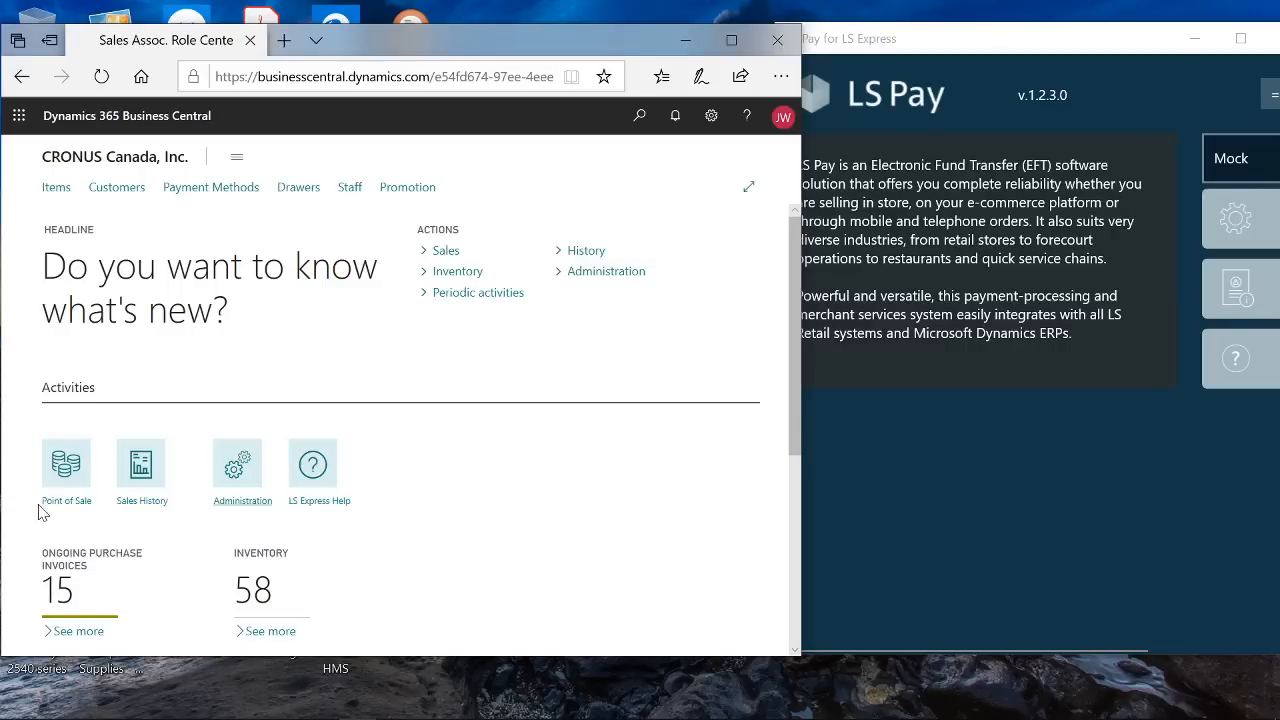
{"action": "left_click", "coordinate": [62, 468]}
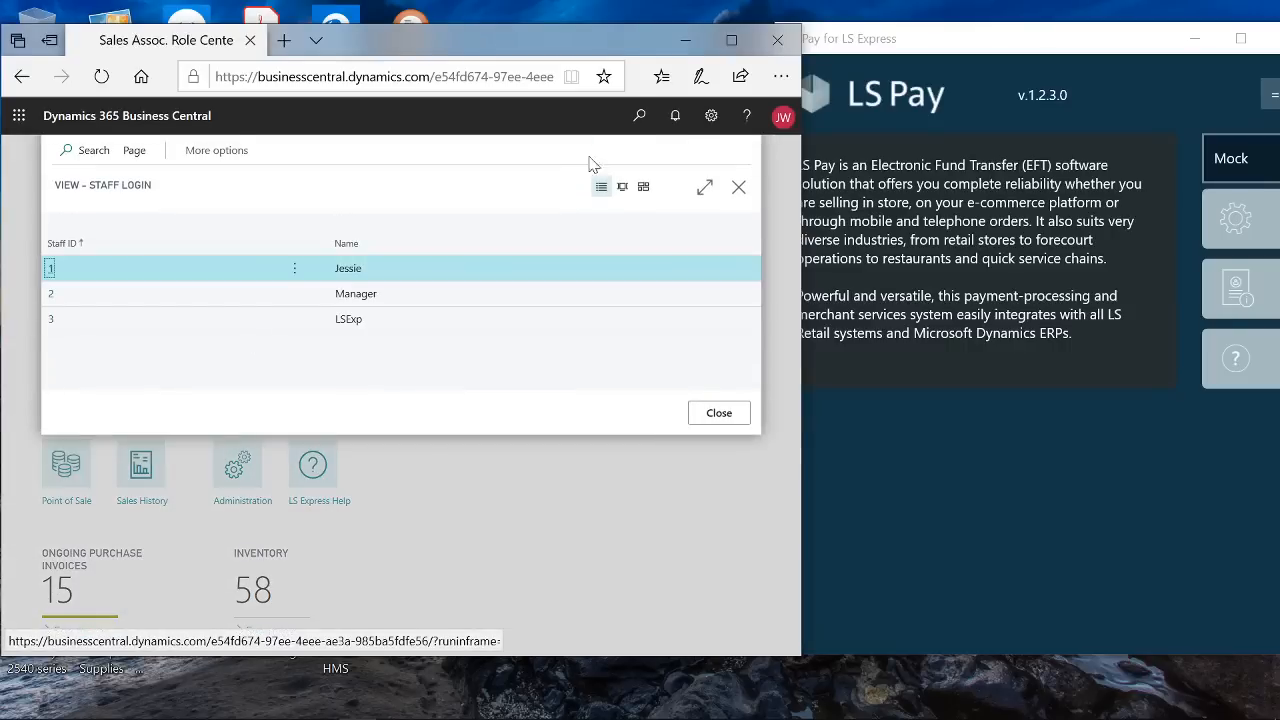
{"action": "left_click", "coordinate": [52, 270]}
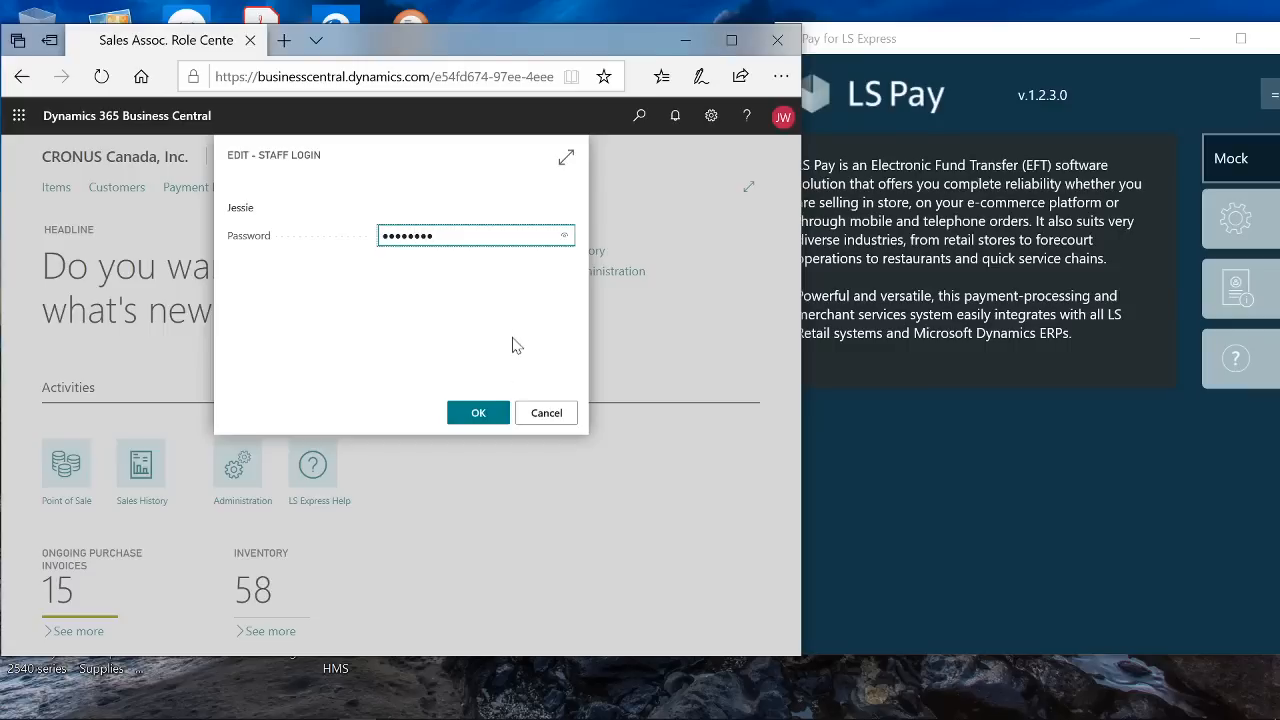
{"action": "left_click", "coordinate": [480, 418]}
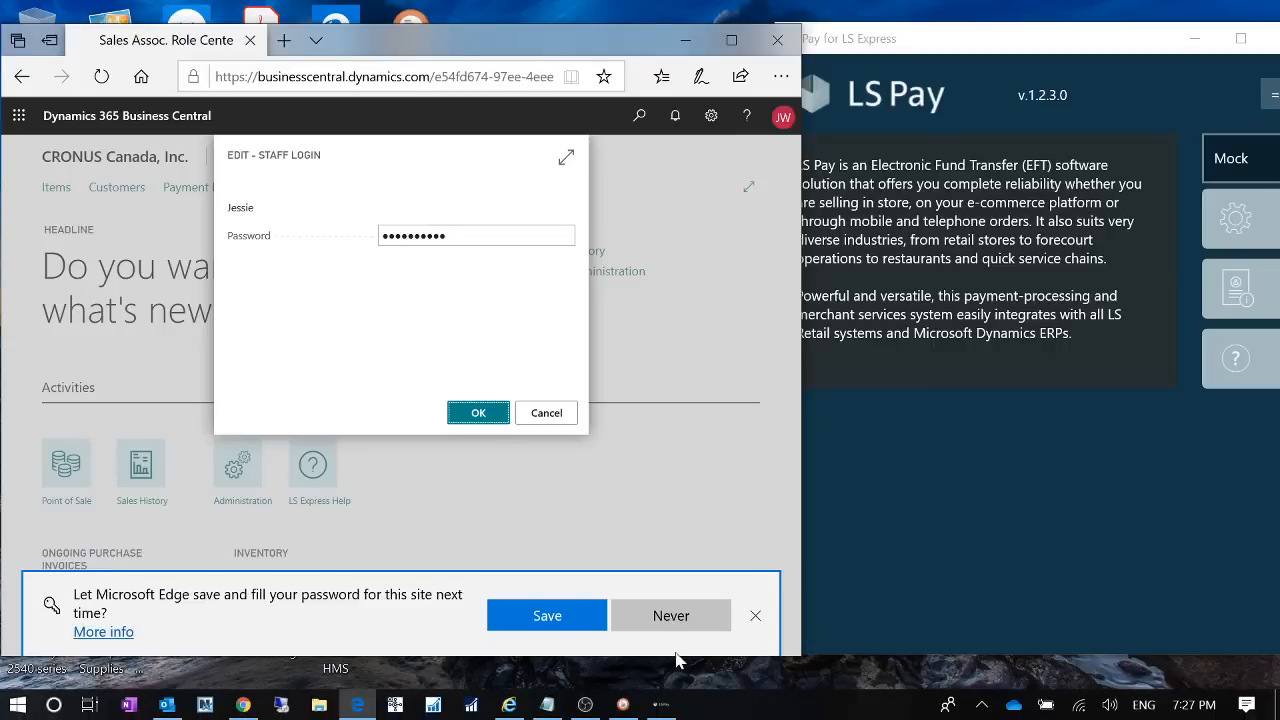
{"action": "left_click", "coordinate": [547, 616]}
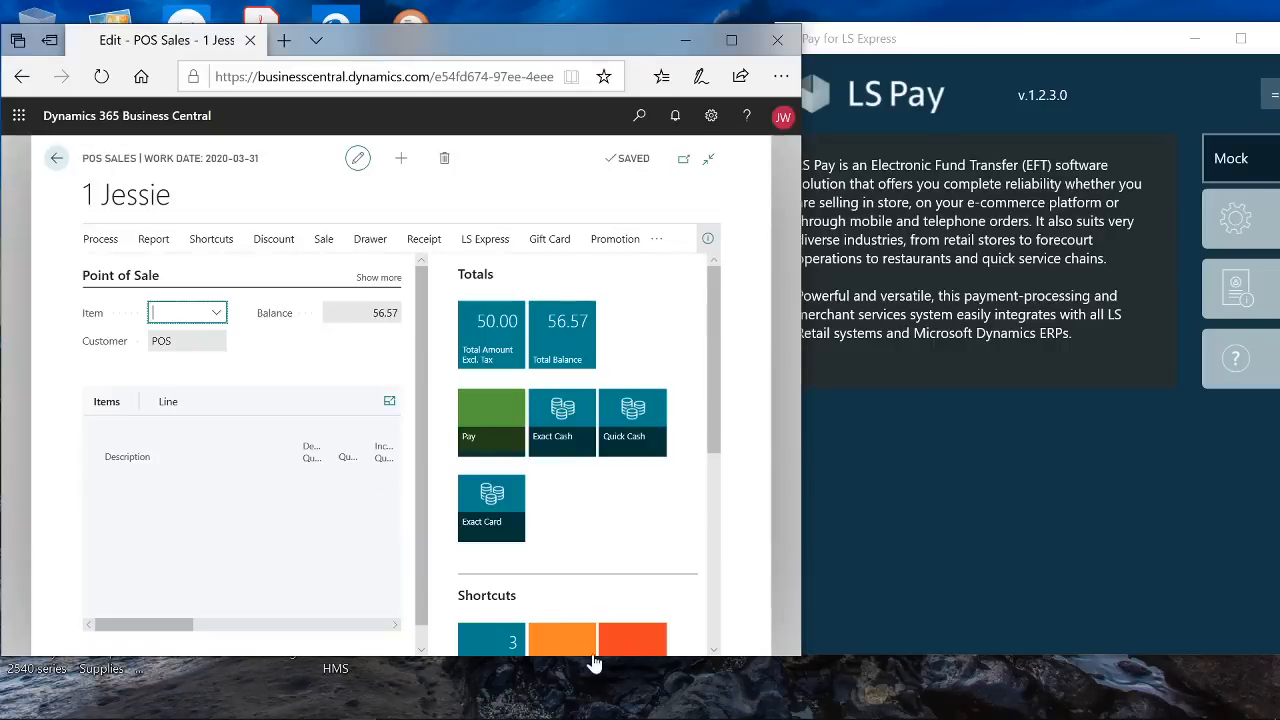
- Pay the open BN Toner EX sale by Exact Card and allow the browser to switch to LS Pay
{"action": "left_click", "coordinate": [219, 318]}
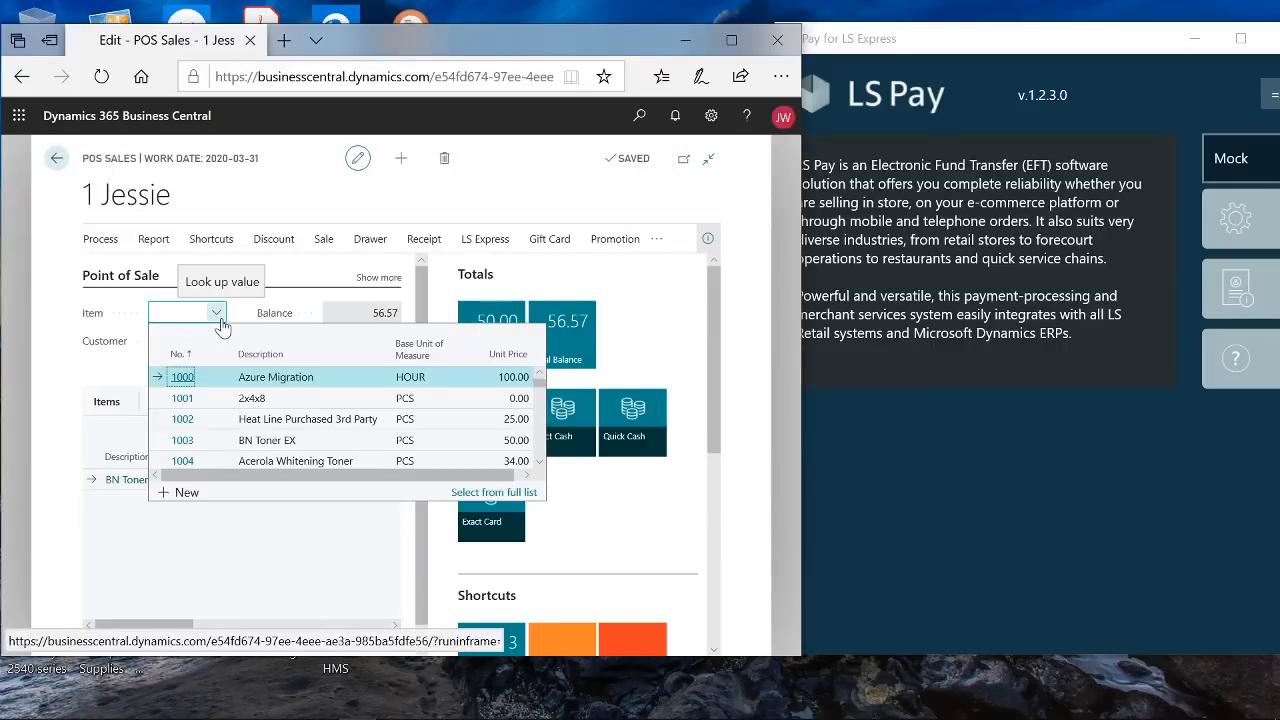
{"action": "left_click", "coordinate": [126, 557]}
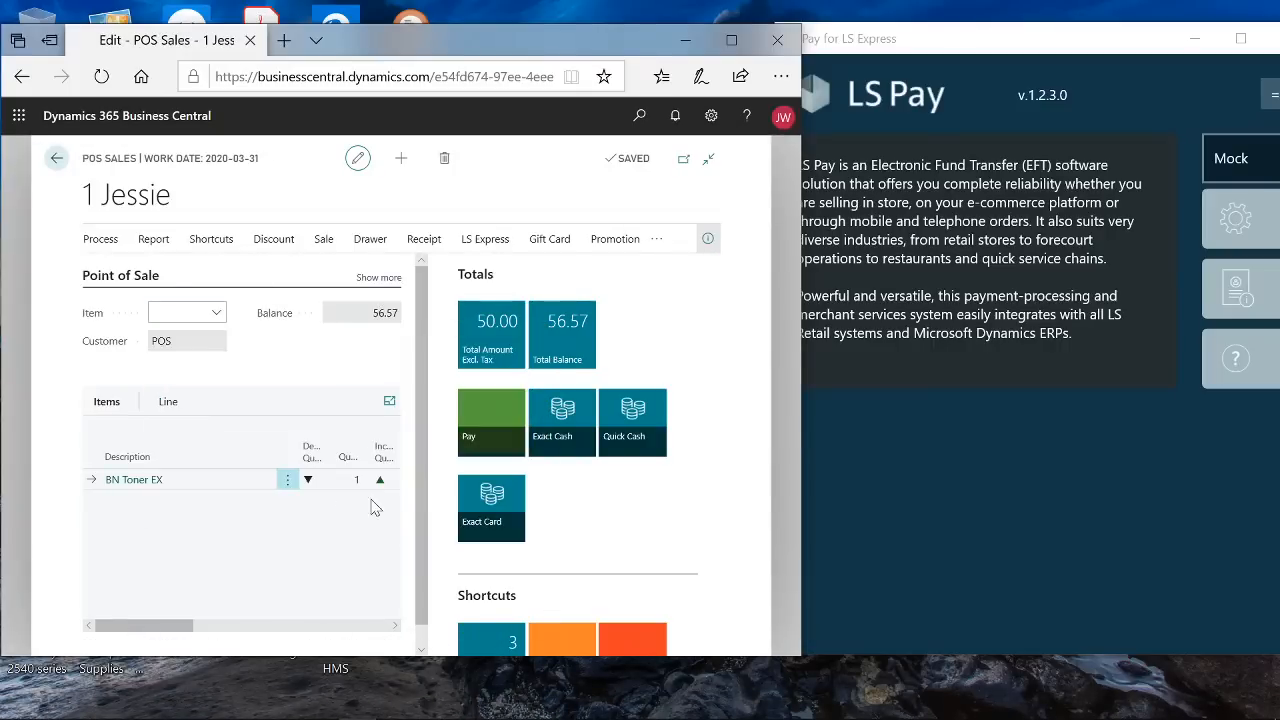
{"action": "left_click", "coordinate": [504, 530]}
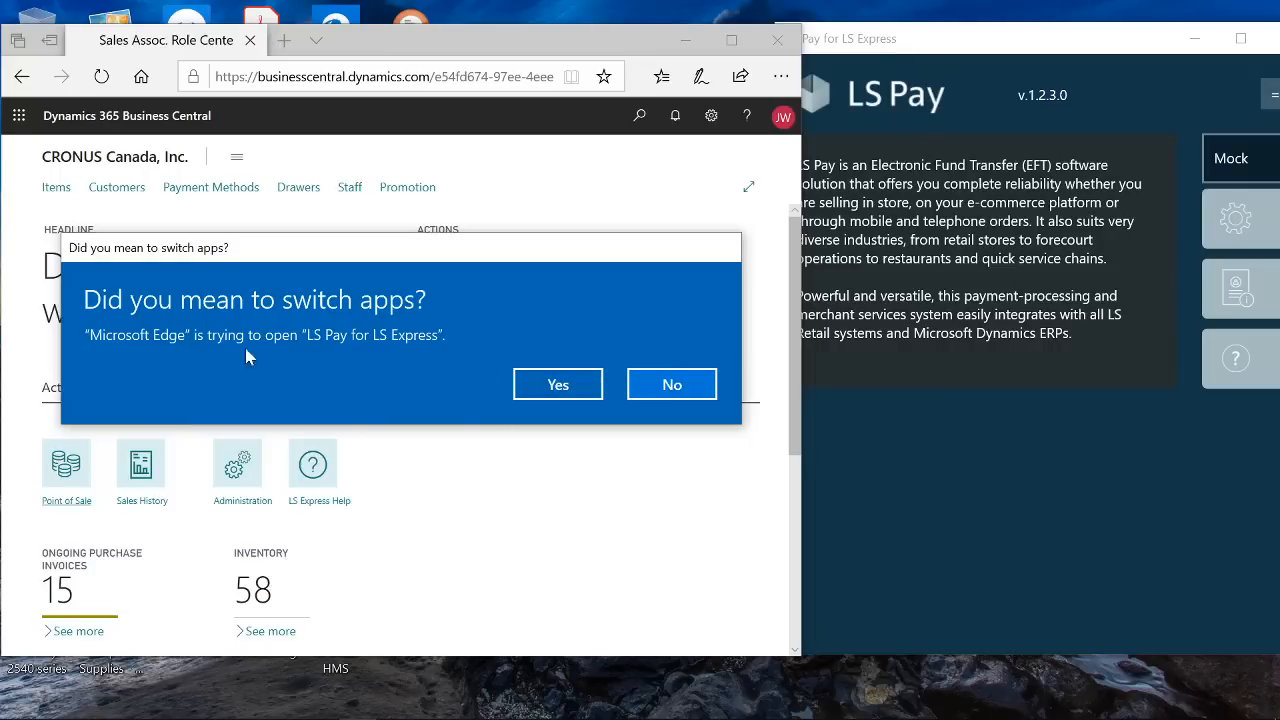
{"action": "left_click", "coordinate": [582, 384]}
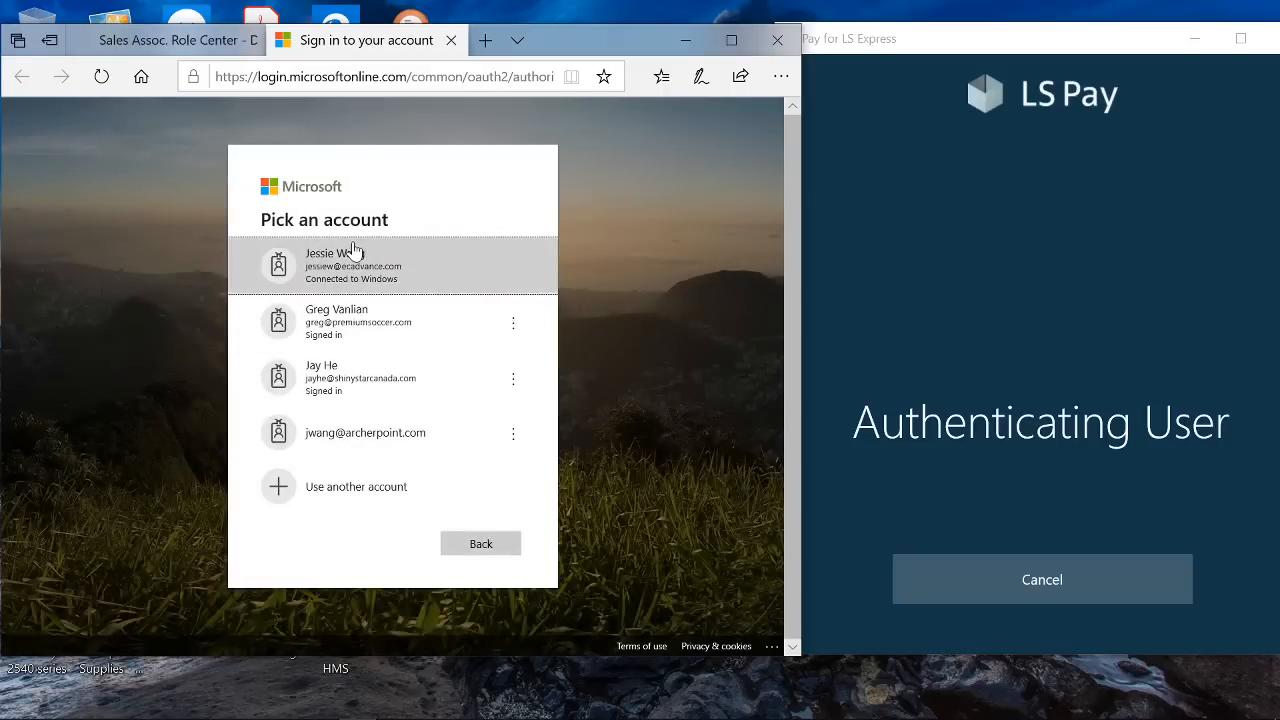
- Authenticate LS Pay with the Windows-connected Microsoft account, accept its requested permissions, and allow the switch back to LS Pay
{"action": "left_click", "coordinate": [350, 272]}
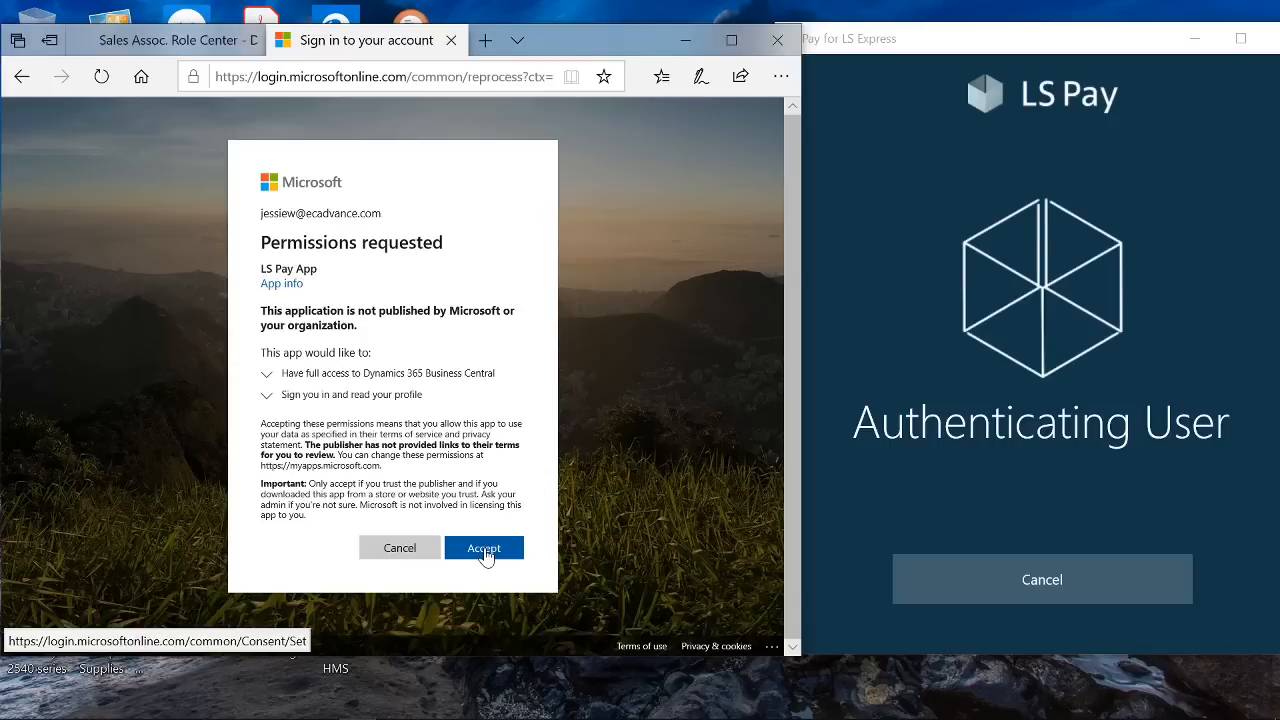
{"action": "left_click", "coordinate": [486, 556]}
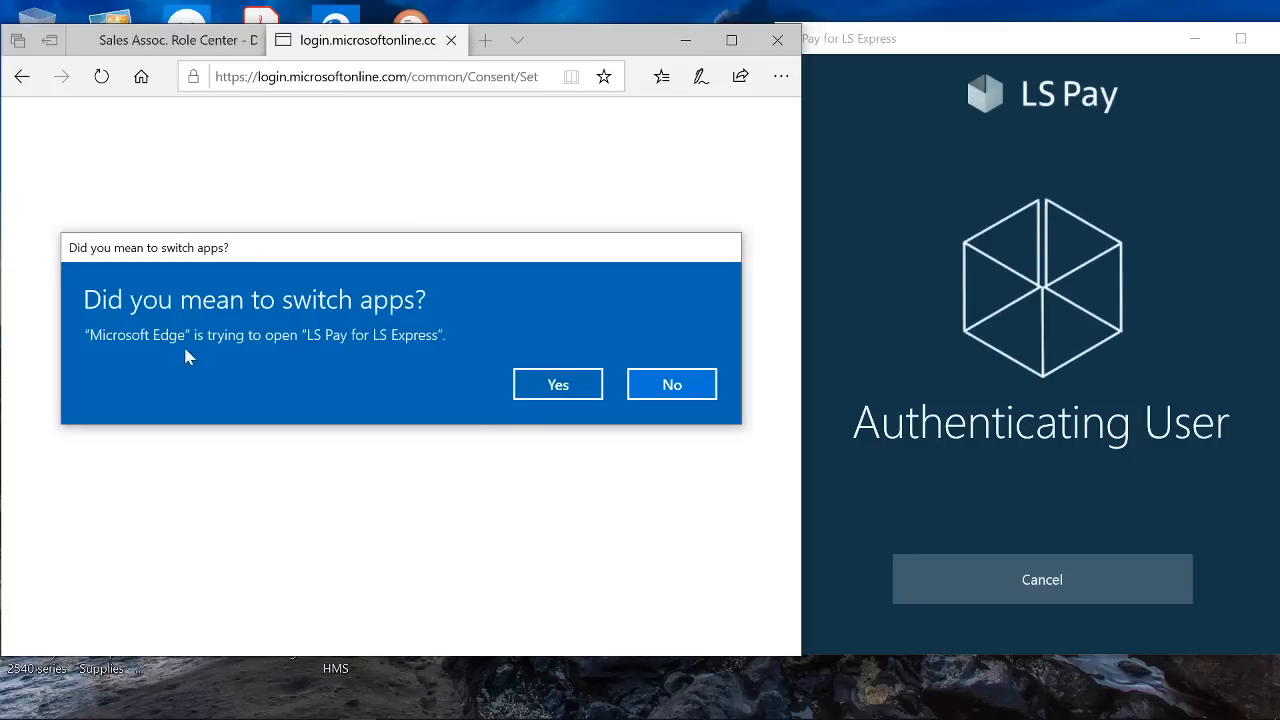
{"action": "left_click", "coordinate": [556, 388]}
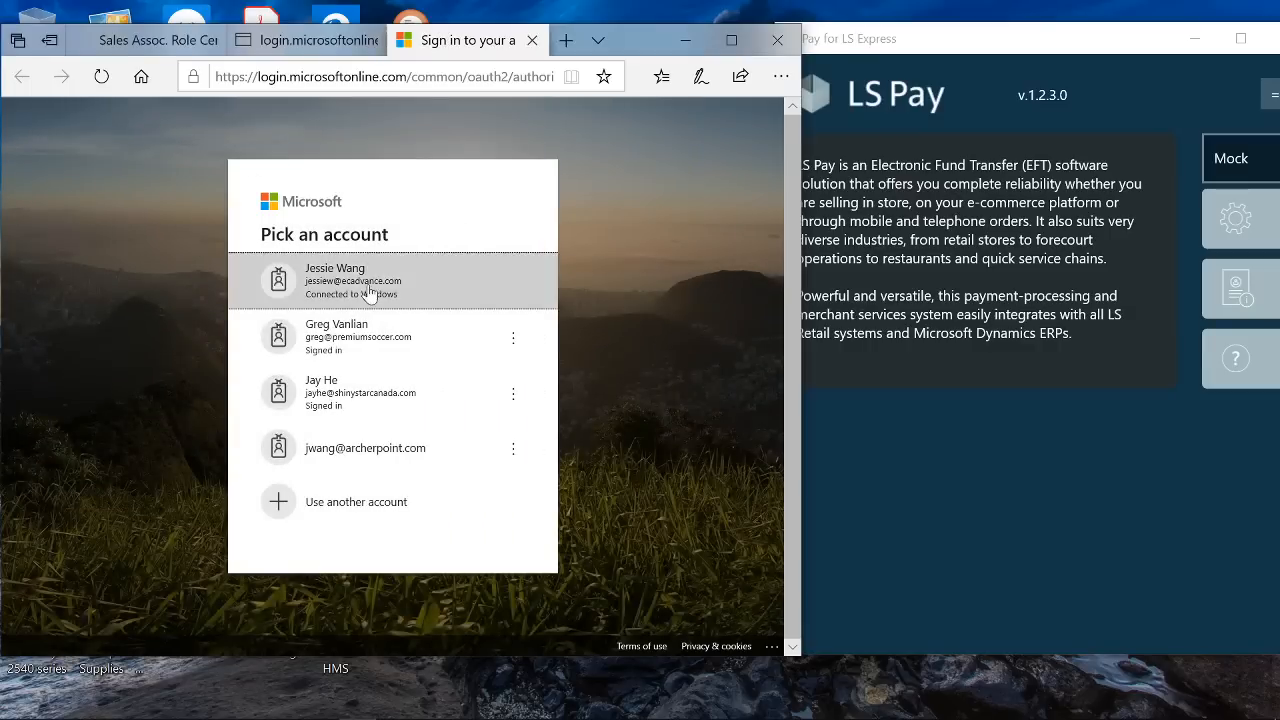
- Sign in to Business Central with the Windows-connected account, retrying through the different-account option, to return to the card payment
{"action": "left_click", "coordinate": [369, 291]}
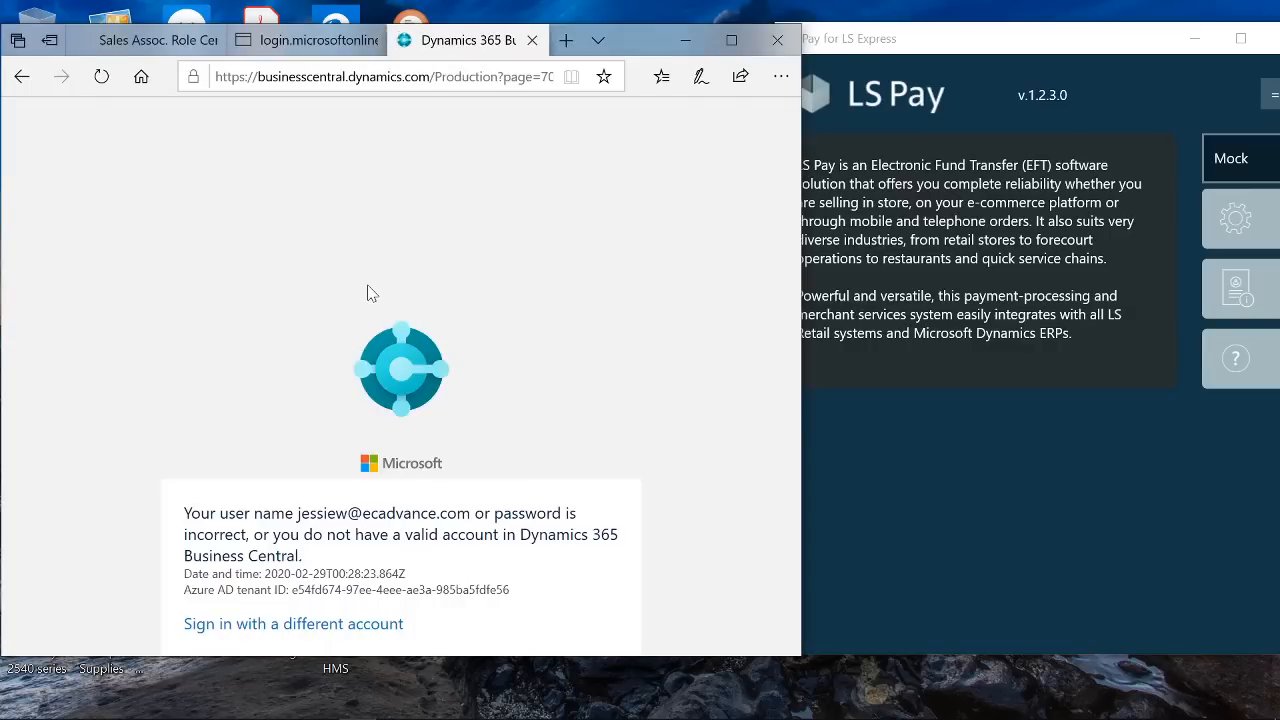
{"action": "left_click", "coordinate": [334, 624]}
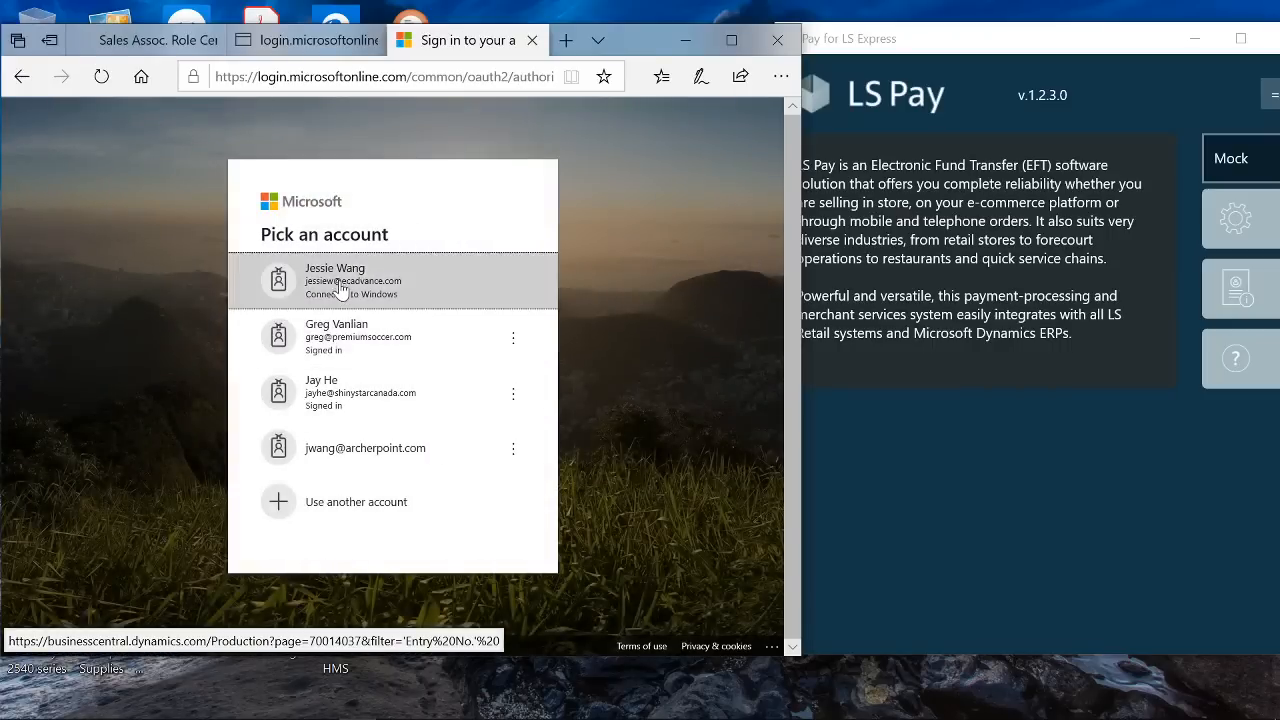
{"action": "left_click", "coordinate": [345, 292]}
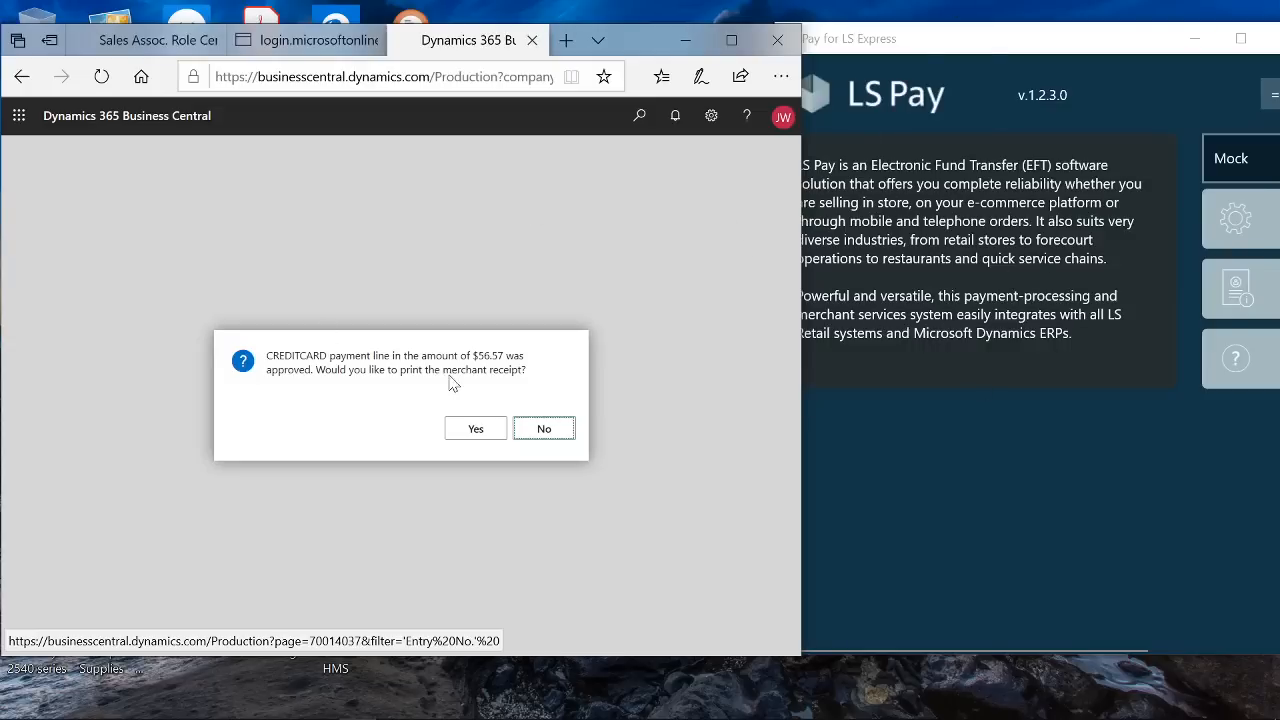
- Choose to print the merchant receipt, request printing of the finalized sale, and respond to the Word layout update prompt
{"action": "left_click", "coordinate": [466, 429]}
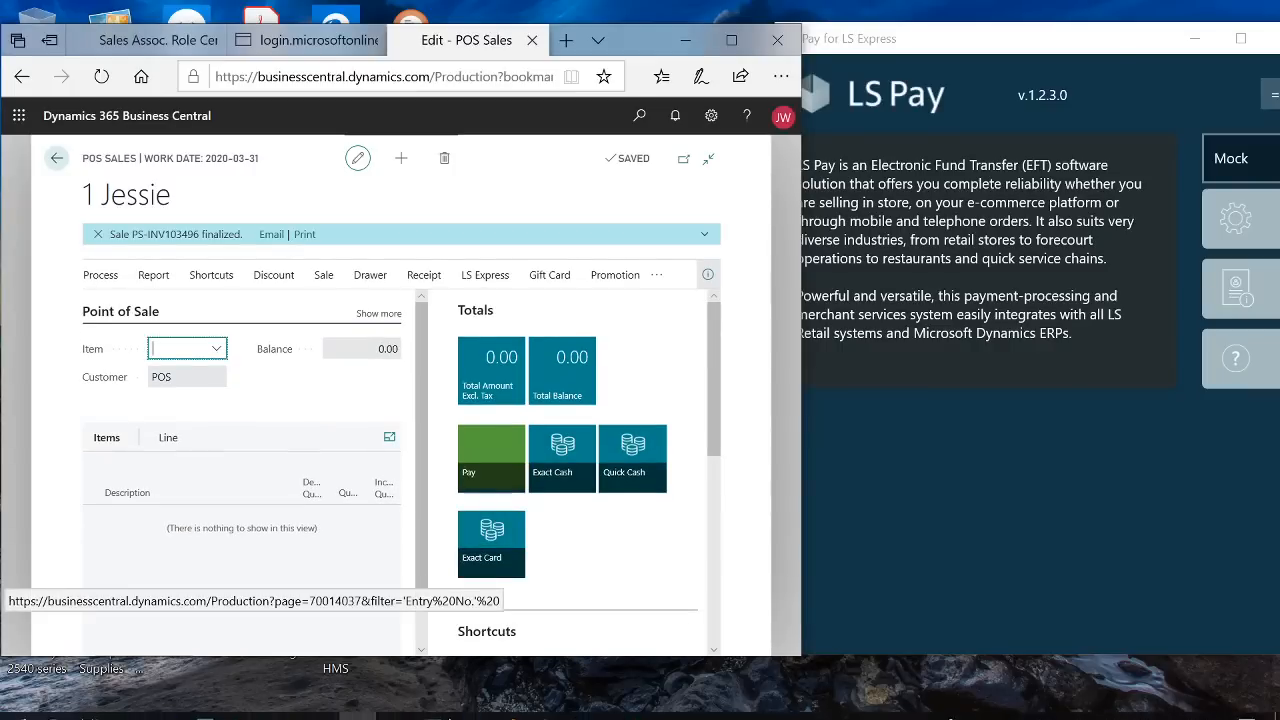
{"action": "left_click", "coordinate": [304, 234]}
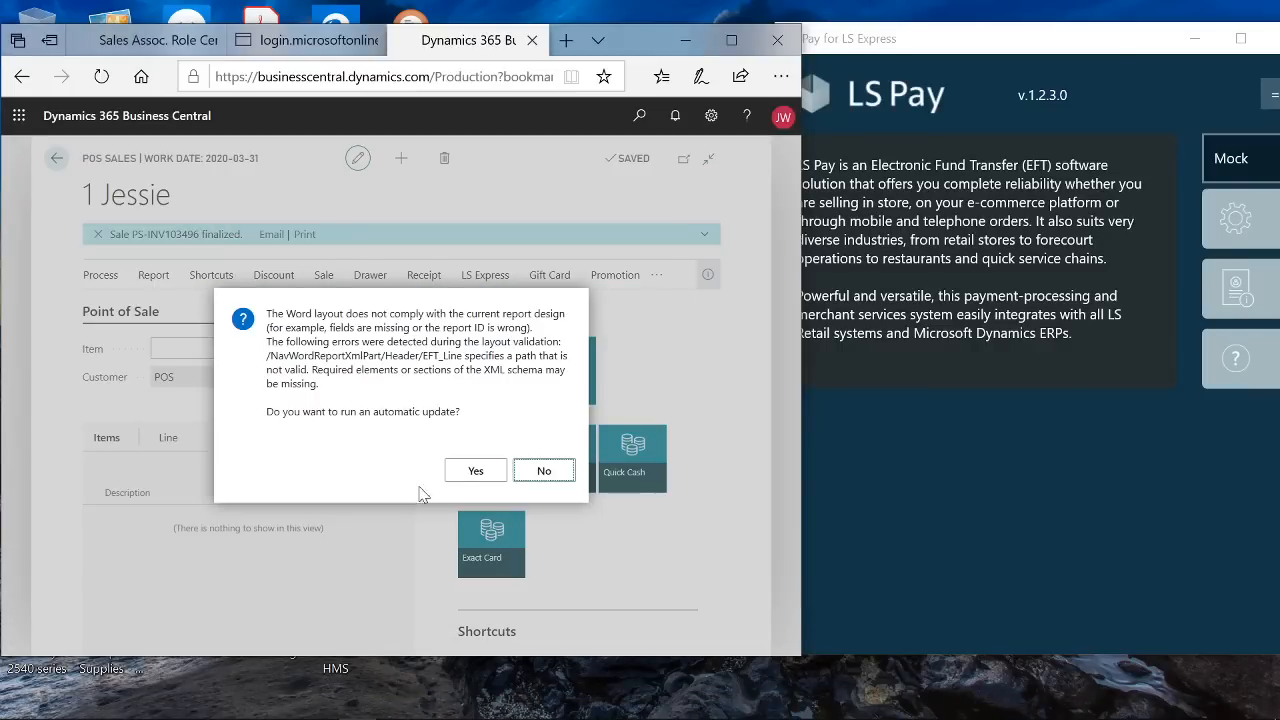
{"action": "left_click", "coordinate": [494, 468]}
{"action": "left_click", "coordinate": [540, 486]}
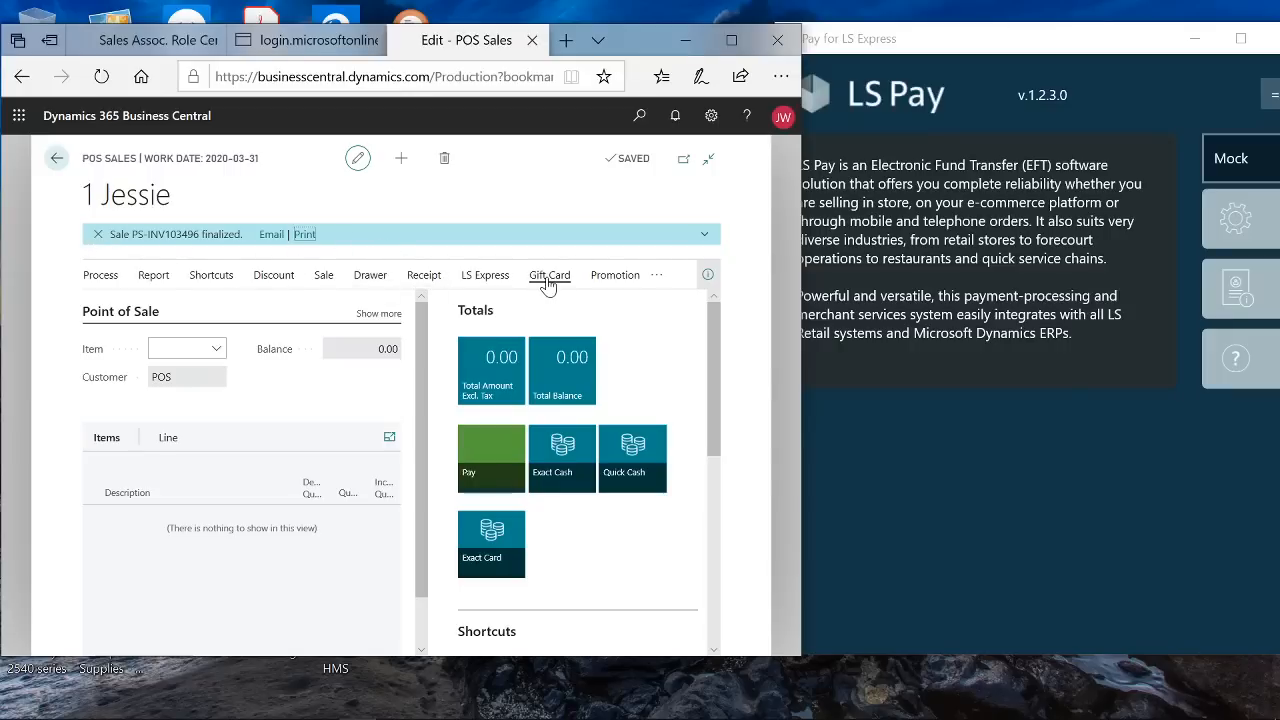
- Print the last invoice from the receipt actions, open Sales - Invoice.pdf to review it, and close the PDF viewer
{"action": "left_click", "coordinate": [420, 280]}
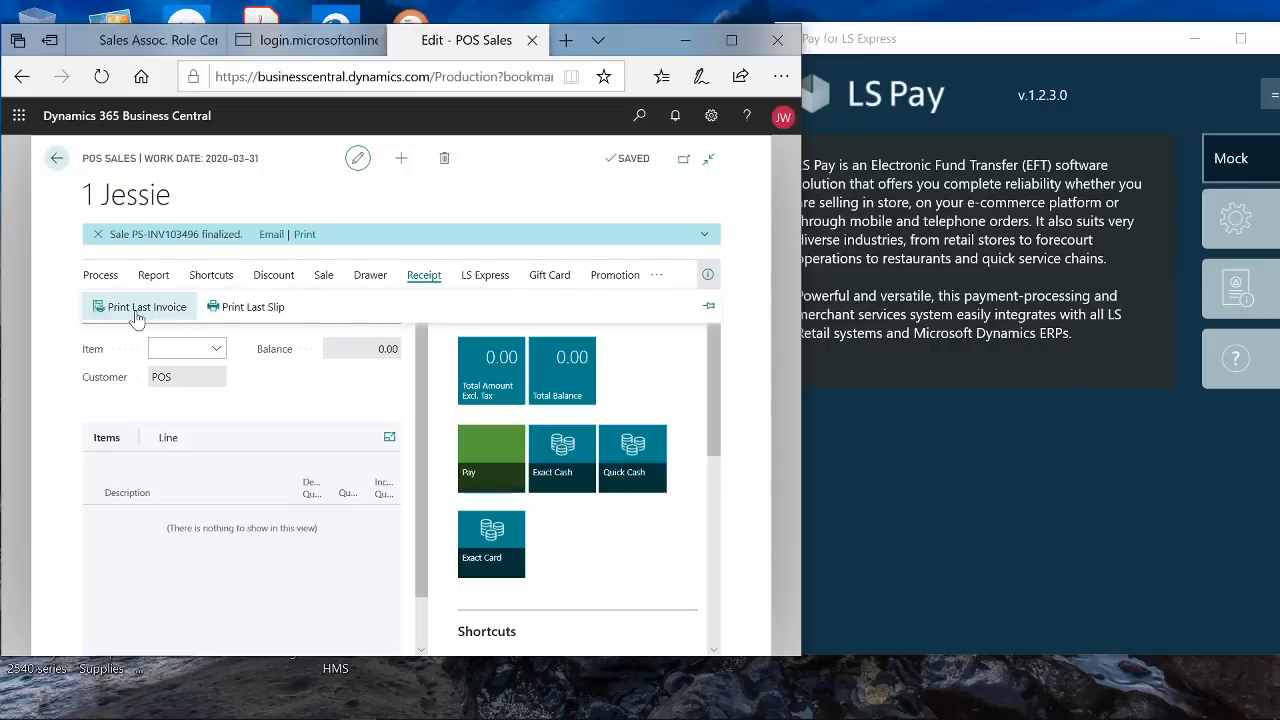
{"action": "left_click", "coordinate": [132, 308]}
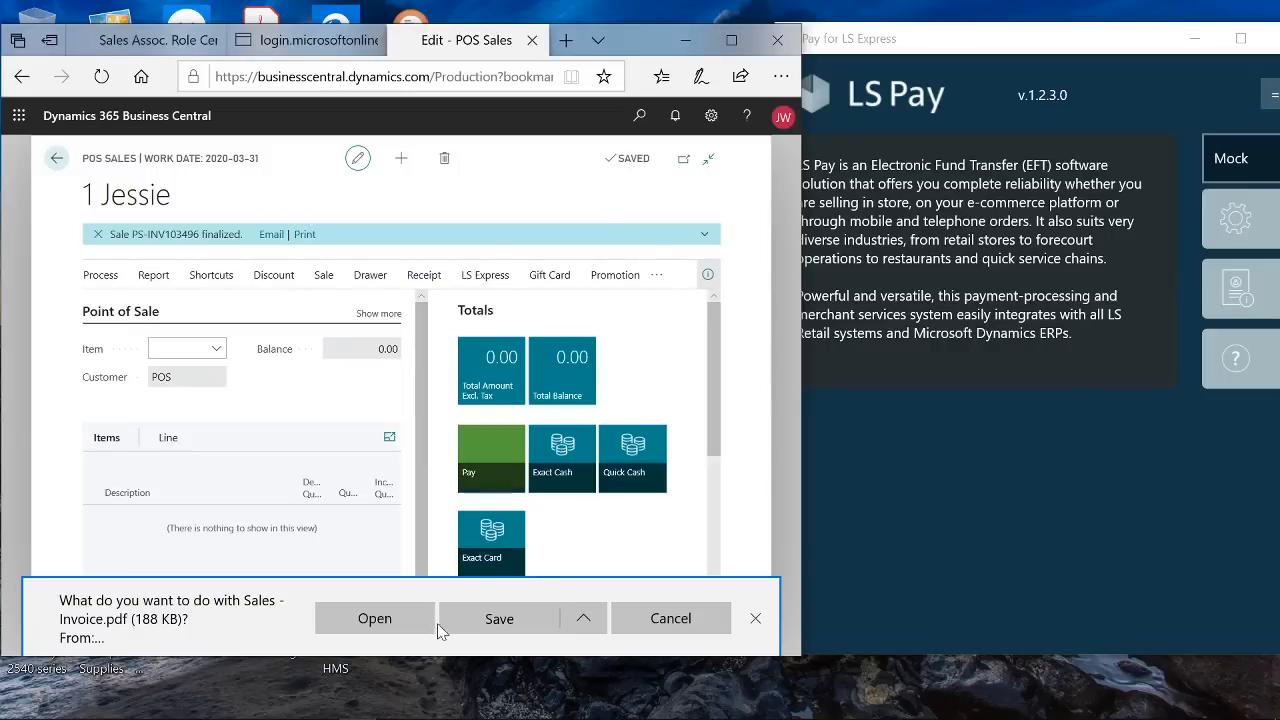
{"action": "left_click", "coordinate": [388, 620]}
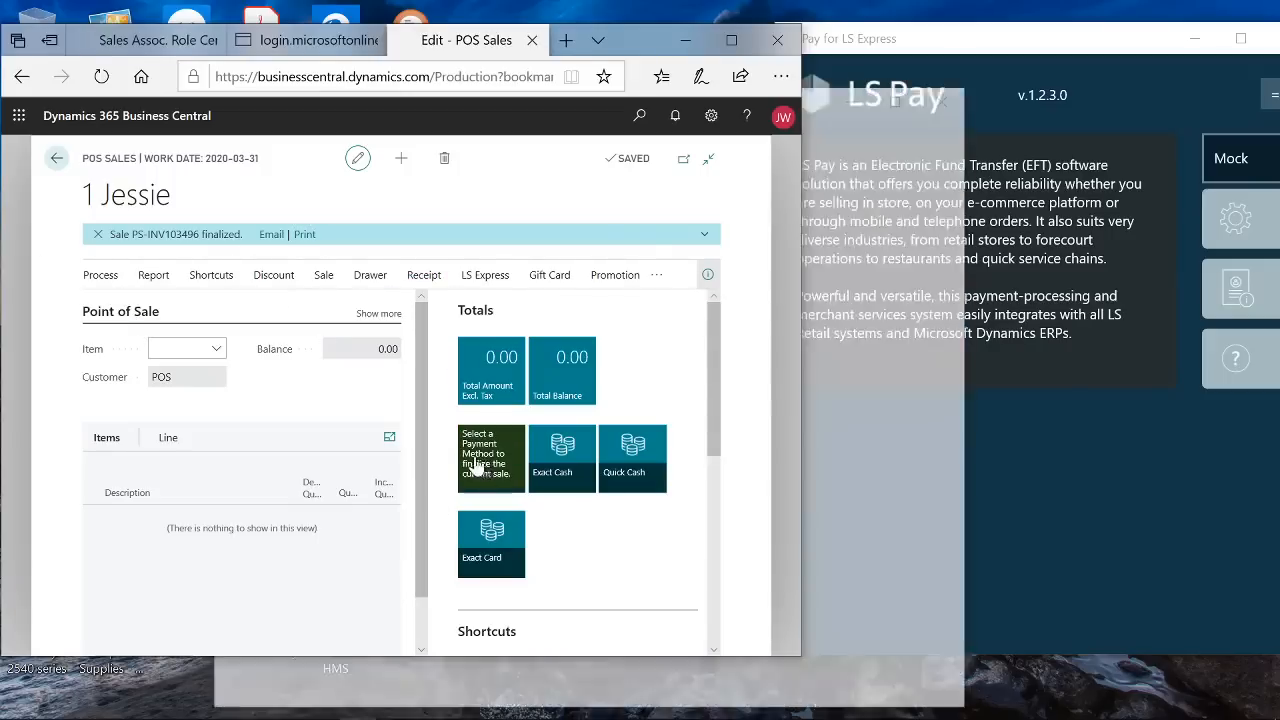
{"action": "left_click_drag", "start_coordinate": [803, 586], "coordinate": [209, 586]}
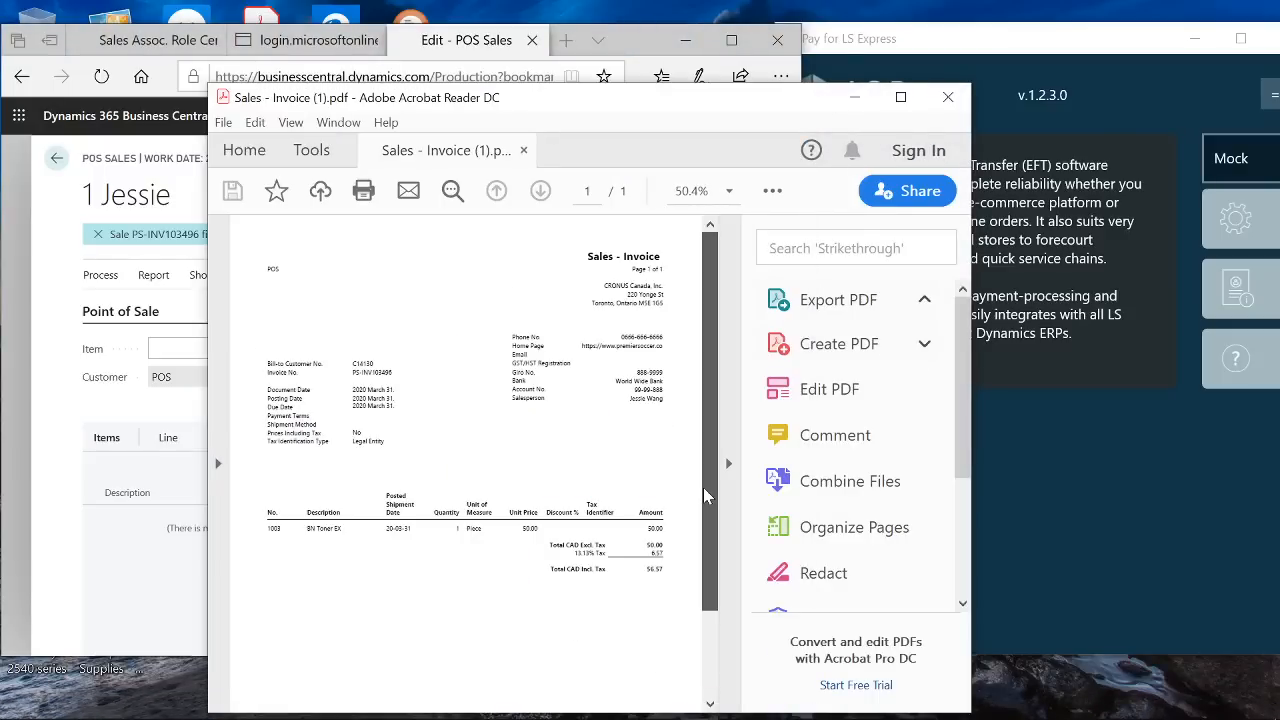
{"action": "mouse_move", "coordinate": [703, 487]}
{"action": "left_mouse_down"}
{"action": "mouse_move", "coordinate": [720, 543]}
{"action": "mouse_move", "coordinate": [700, 477]}
{"action": "left_mouse_up"}
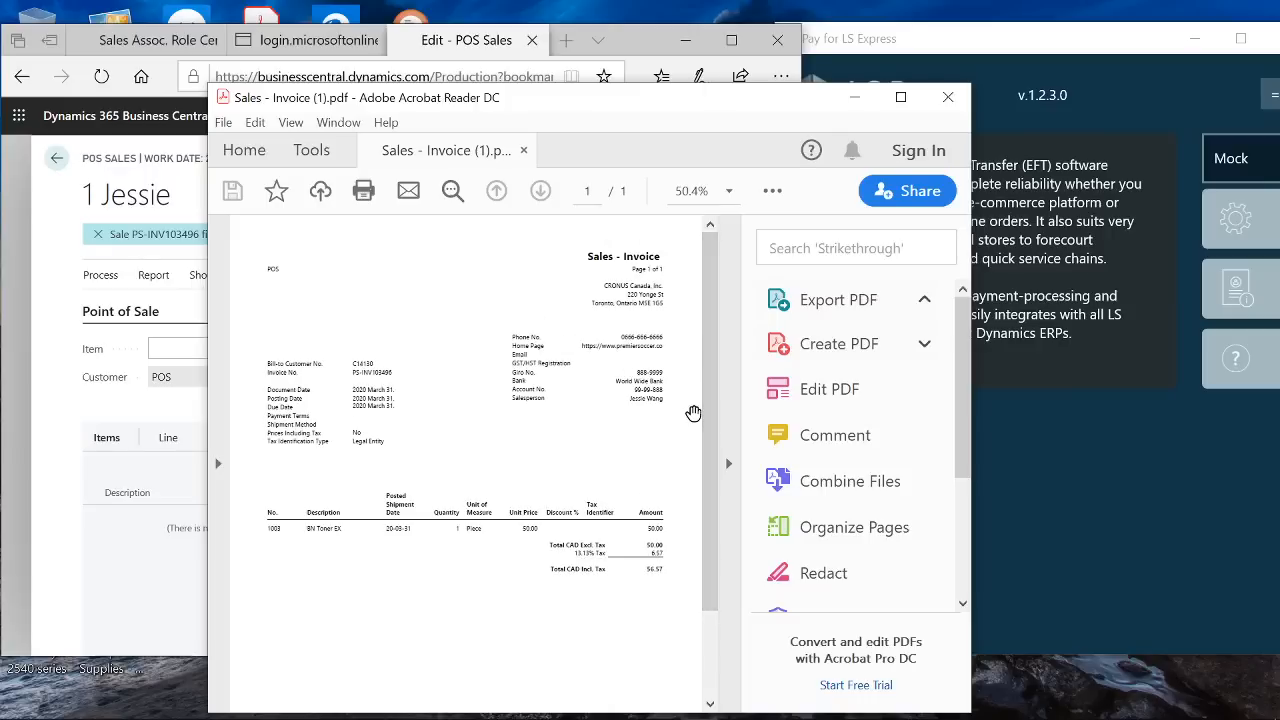
{"action": "left_click", "coordinate": [948, 97]}
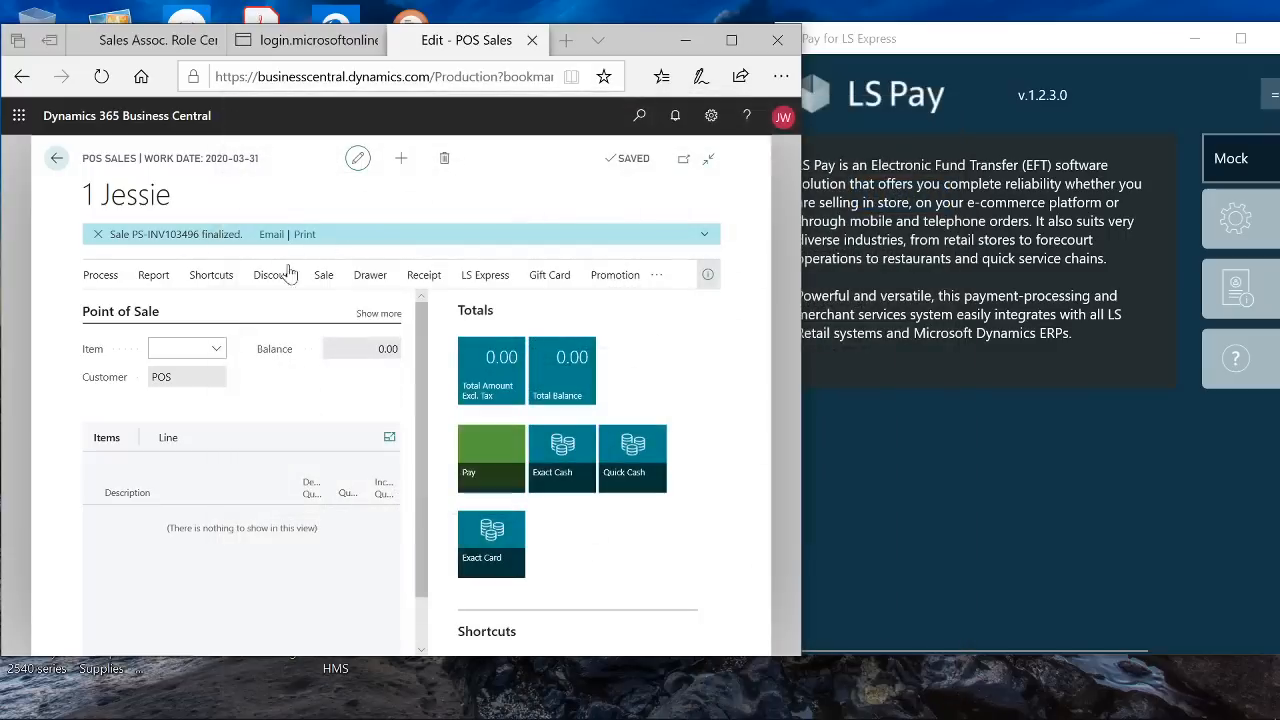
- Show the receipt actions for printing the last invoice and last slip, and return to the POS sales page
{"action": "left_click", "coordinate": [412, 284]}
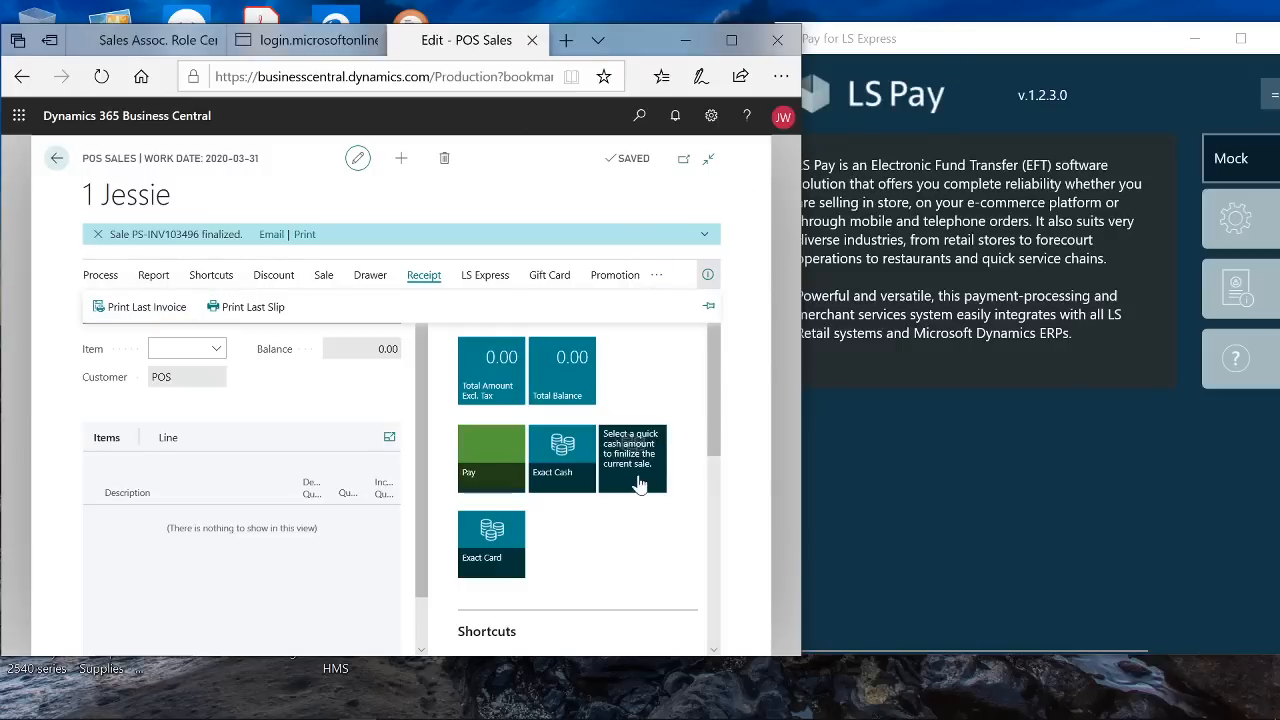
{"action": "left_click", "coordinate": [217, 591]}
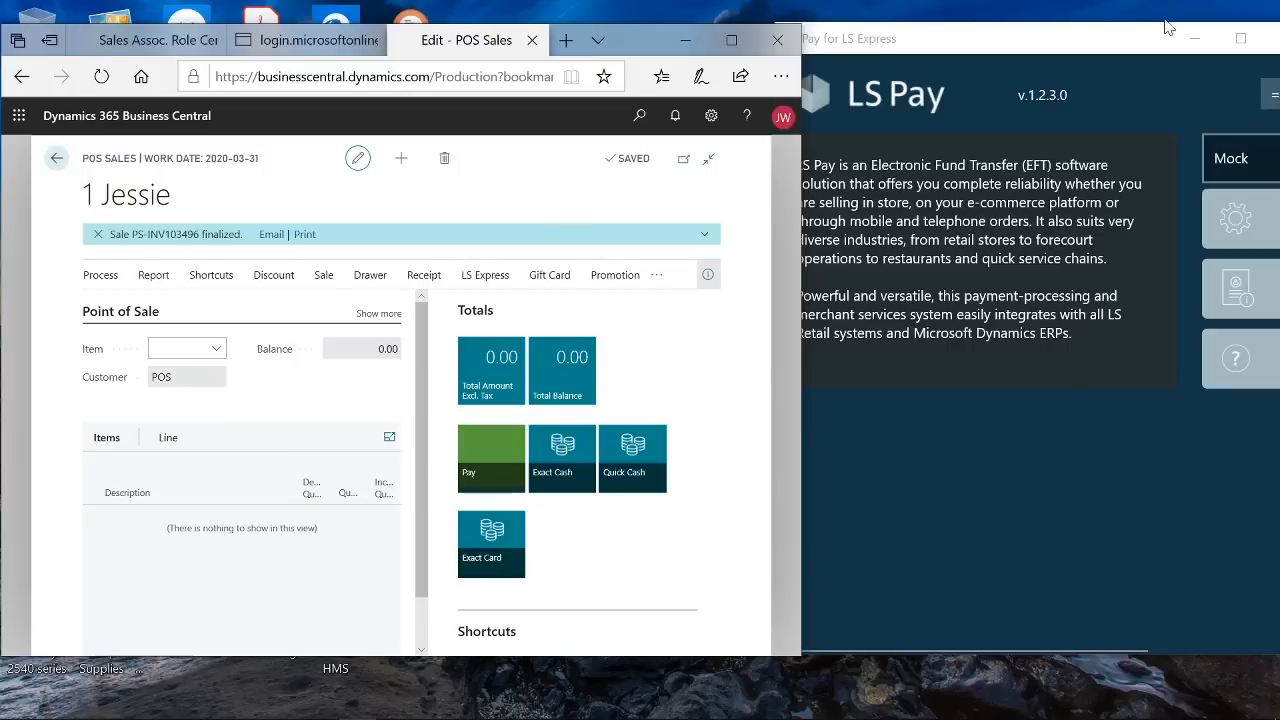
{"action": "mouse_move", "coordinate": [812, 712]}
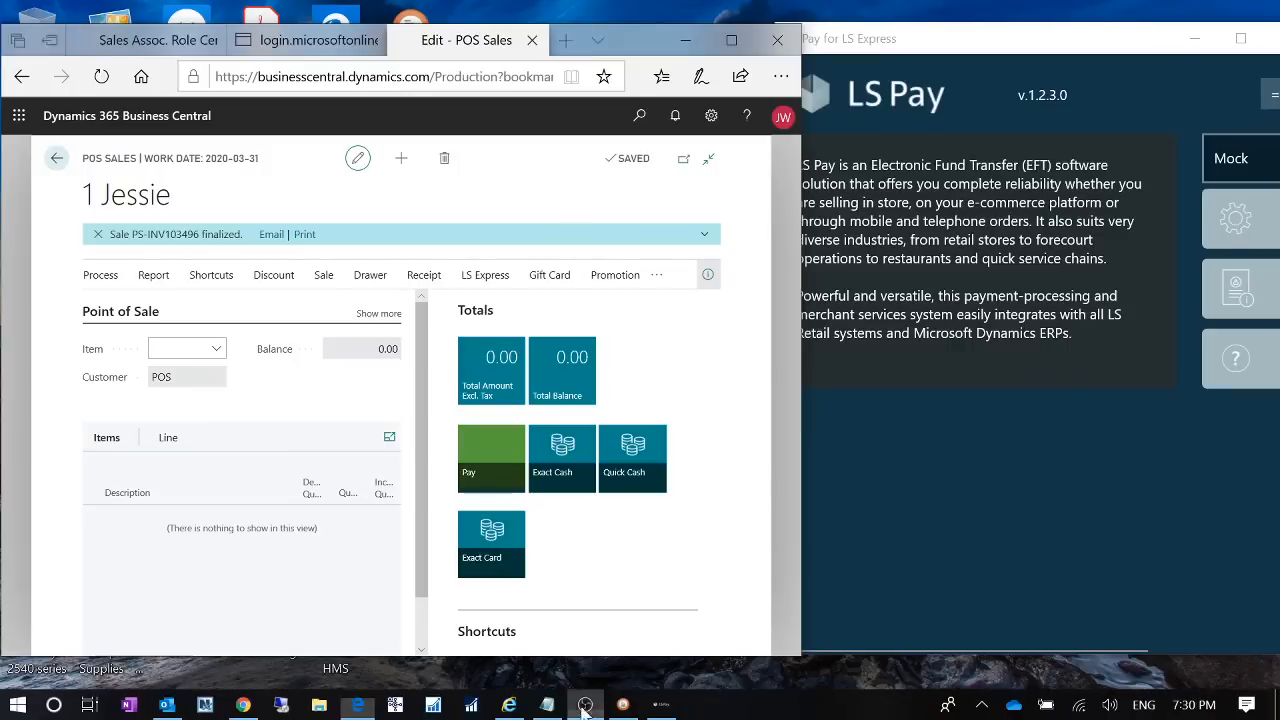